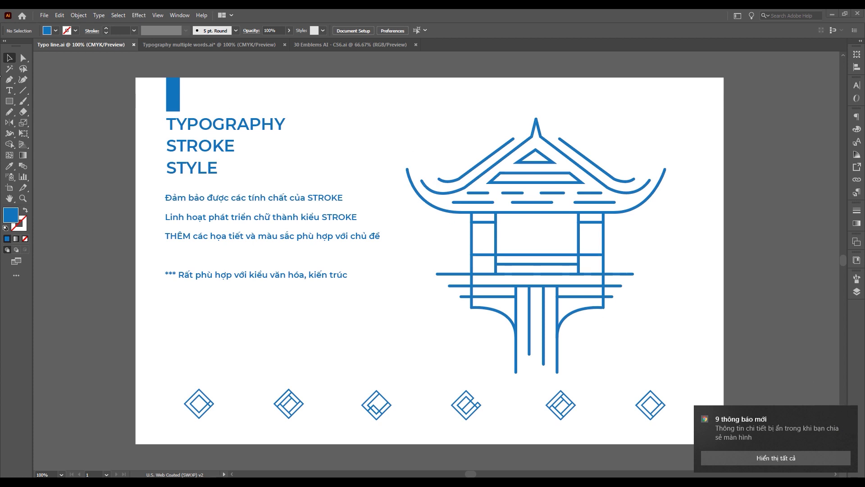
# Step: Select the whole pagoda line art and try a red stroke colour on it
pyautogui.moveTo(410, 126)
pyautogui.mouseDown()
pyautogui.moveTo(565, 303)
pyautogui.moveTo(662, 343)
pyautogui.mouseUp()
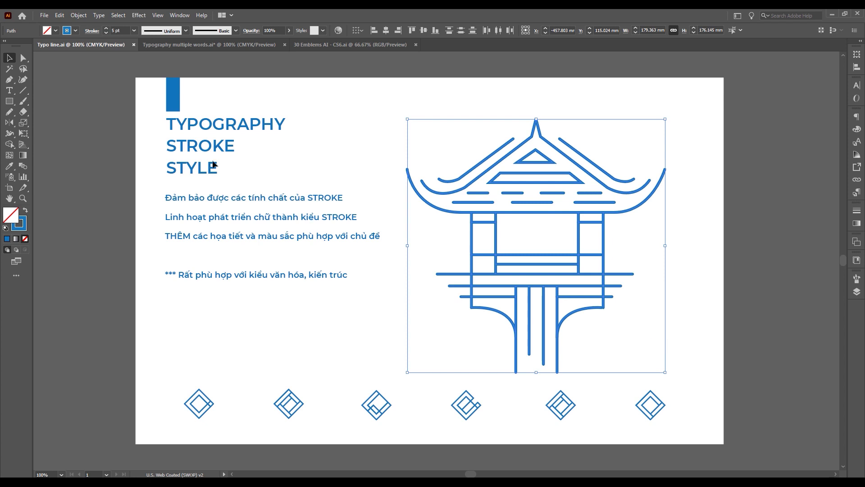
pyautogui.click(124, 30)
pyautogui.scroll(-2, 123, 31)
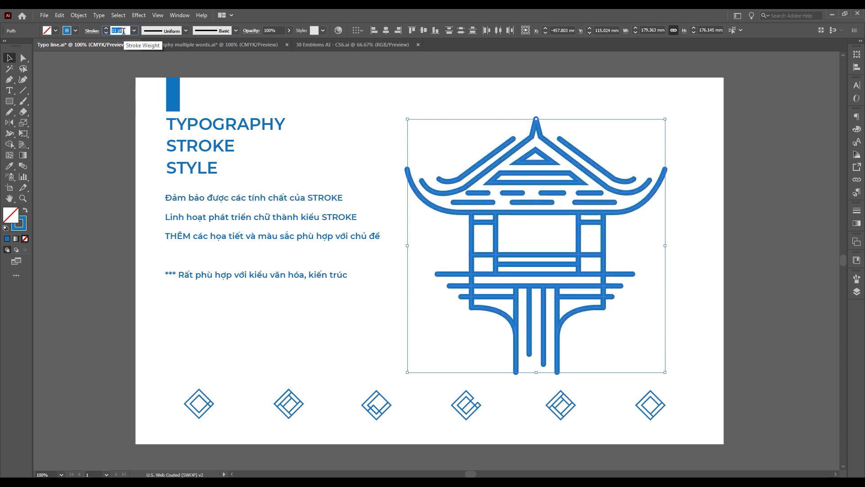
pyautogui.scroll(2, 123, 30)
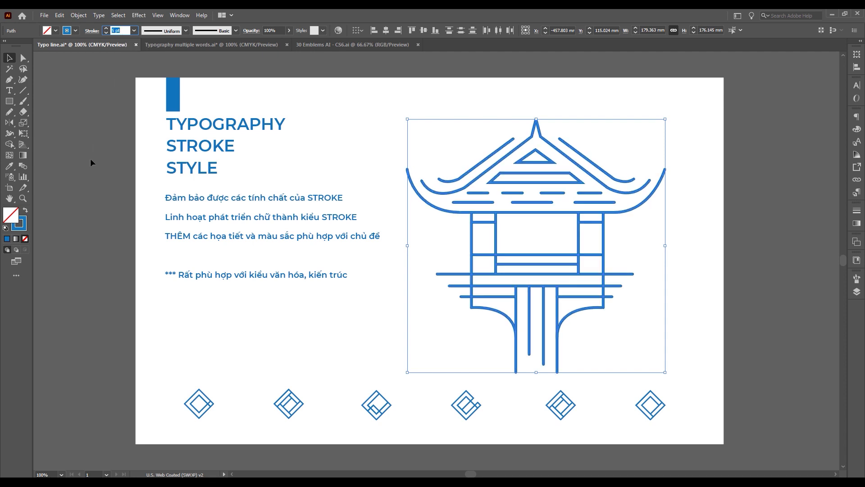
pyautogui.doubleClick(25, 220)
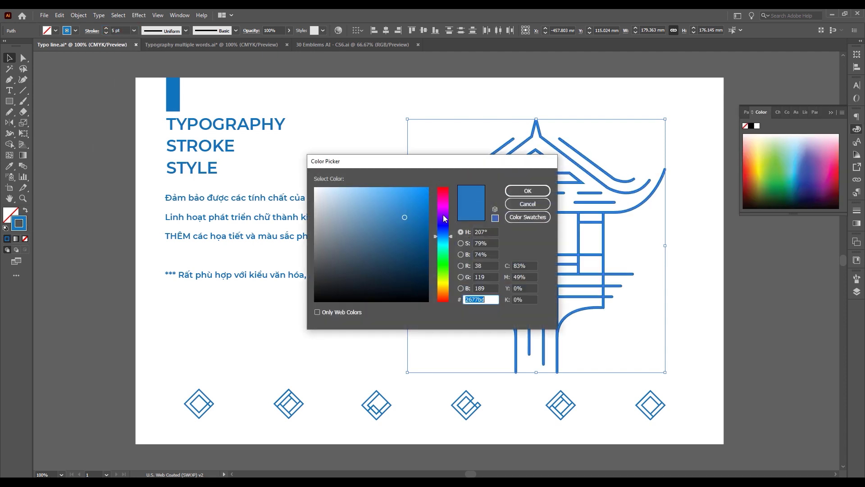
pyautogui.moveTo(442, 215); pyautogui.dragTo(439, 185)
pyautogui.click(526, 191)
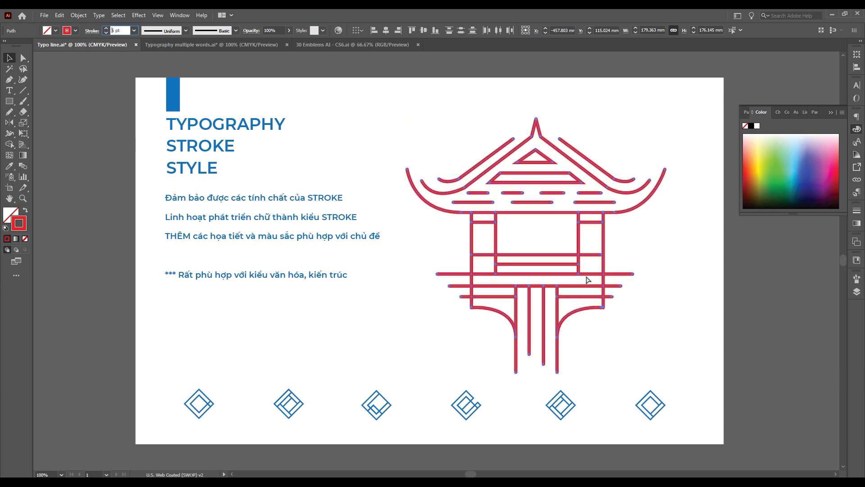
# Step: Try pagoda stroke weights from 2 pt to 7 pt, then undo back to blue 5 pt
pyautogui.press('Down')
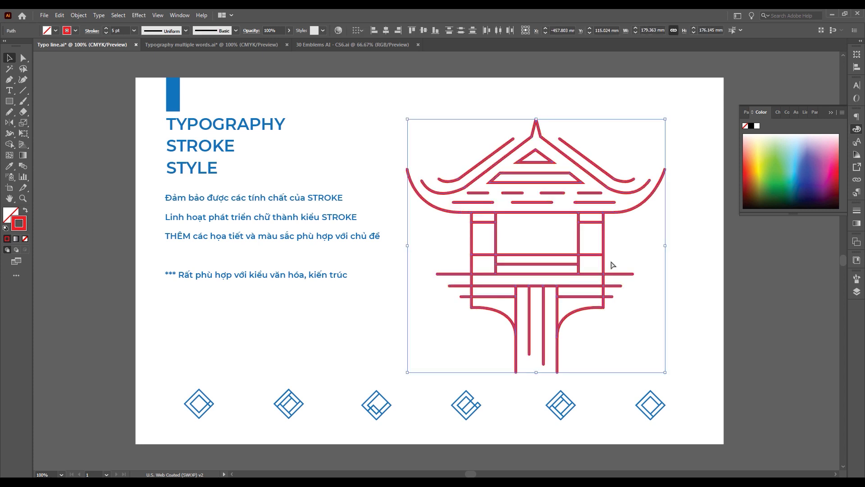
pyautogui.press('Down')
pyautogui.press('Down')
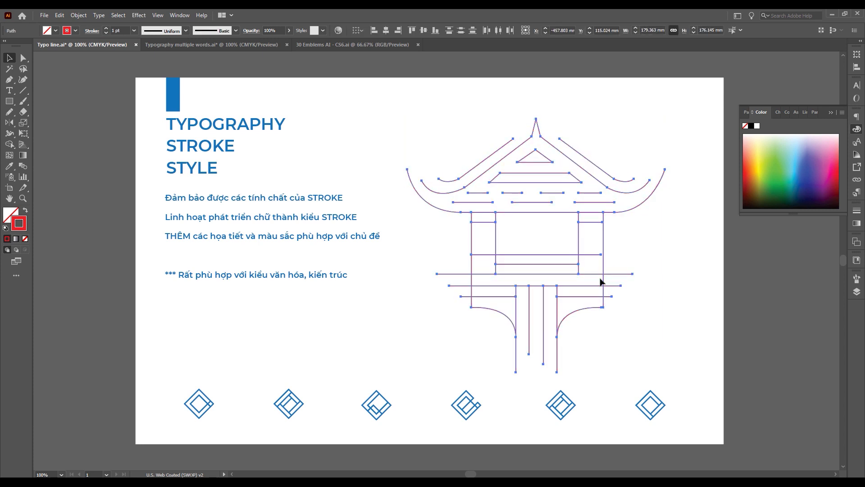
pyautogui.press('Up')
pyautogui.press('Up')
pyautogui.press('Up')
pyautogui.press('Up')
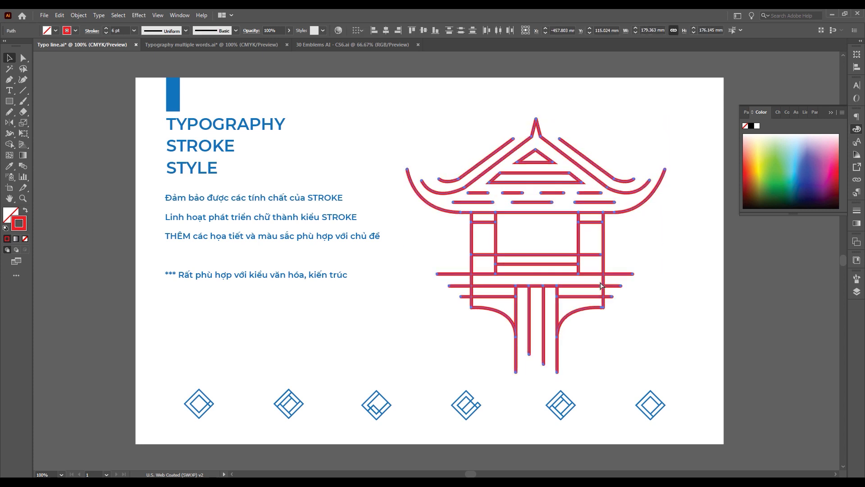
pyautogui.press('Up')
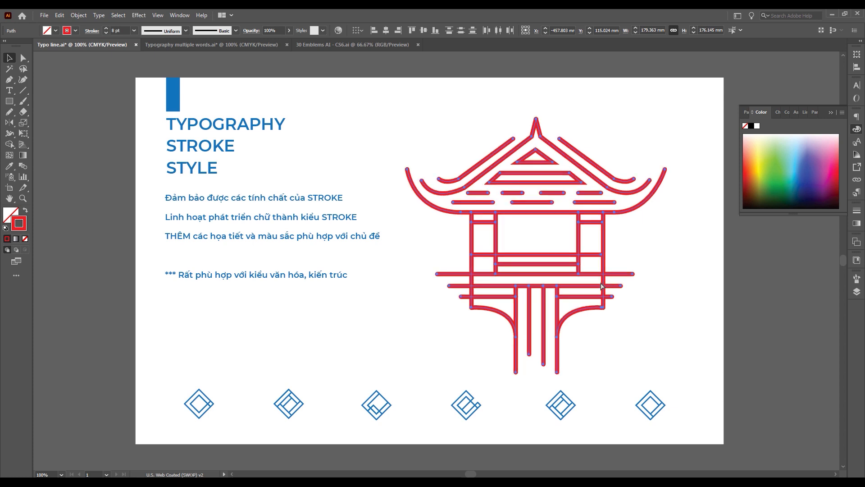
pyautogui.hotkey('ctrl', 'z')
pyautogui.hotkey('ctrl', 'z')
pyautogui.hotkey('ctrl', 'z')
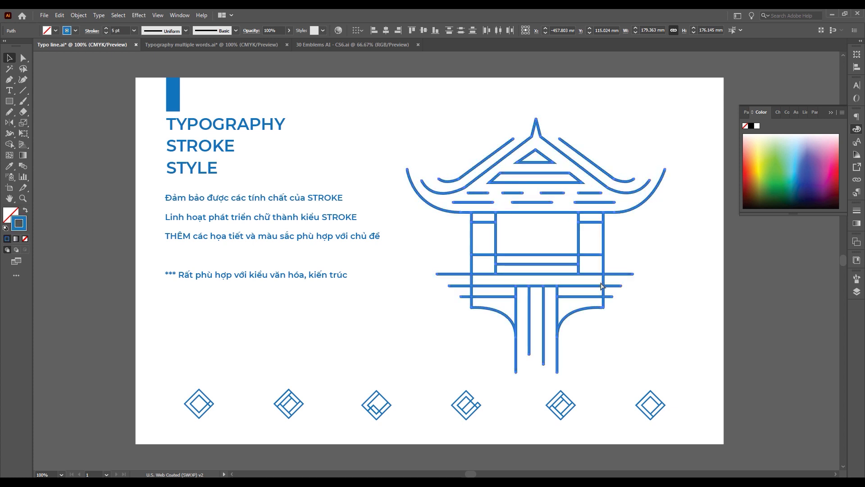
pyautogui.click(667, 268)
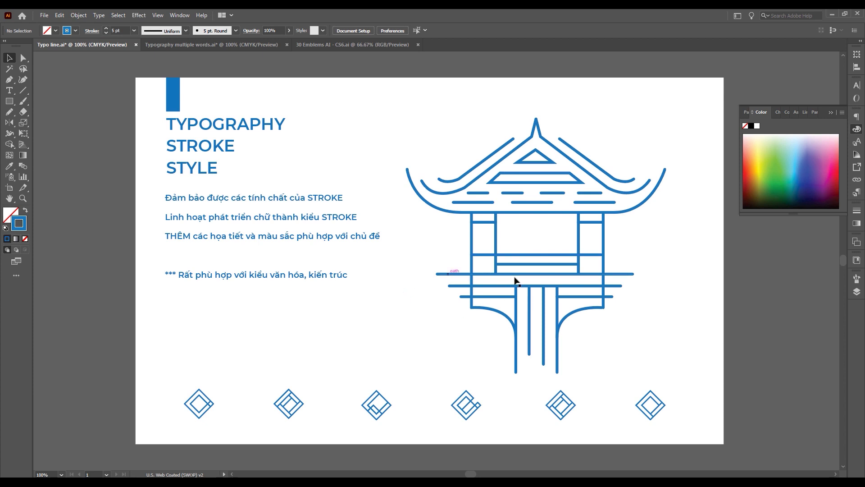
# Step: Shorten two roof dashes and lengthen a roof bar by dragging their end anchors
pyautogui.scroll(2, 492, 197)
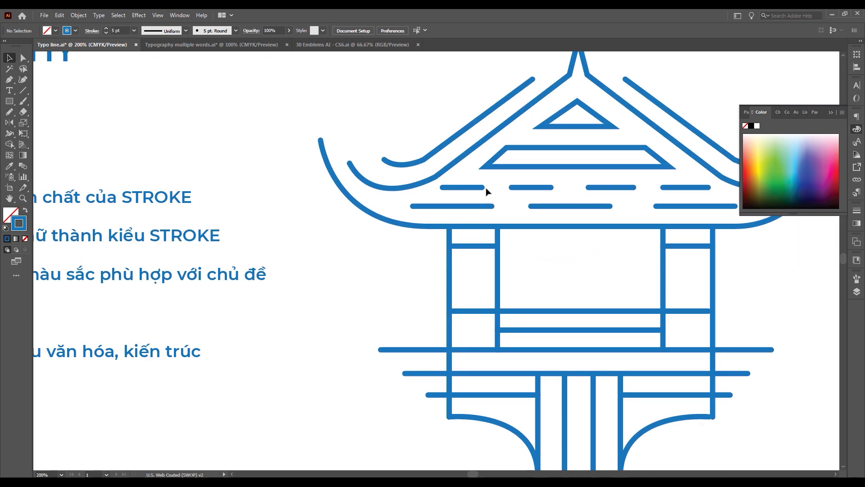
pyautogui.press('a')
pyautogui.moveTo(483, 190)
pyautogui.mouseDown()
pyautogui.moveTo(471, 188)
pyautogui.moveTo(496, 188)
pyautogui.mouseUp()
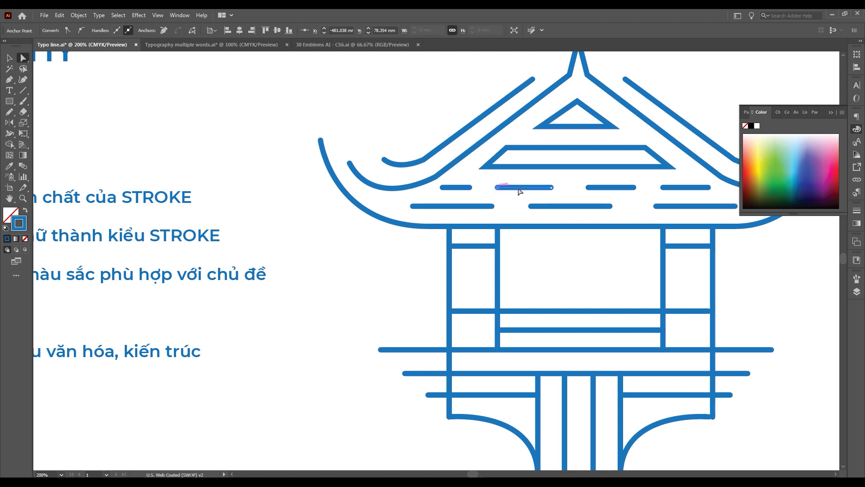
pyautogui.moveTo(552, 188); pyautogui.dragTo(545, 188)
pyautogui.moveTo(496, 245); pyautogui.dragTo(664, 246)
pyautogui.click(612, 262)
pyautogui.hotkey('ctrl', '0')
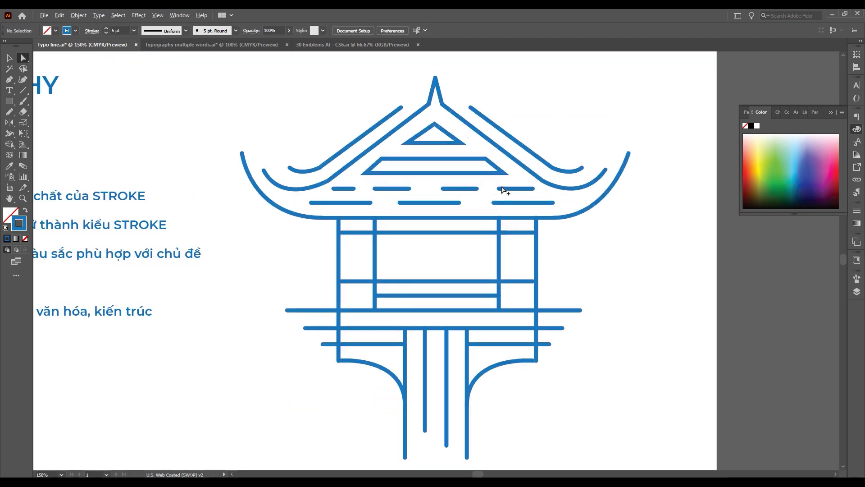
pyautogui.hotkey('ctrl', '+')
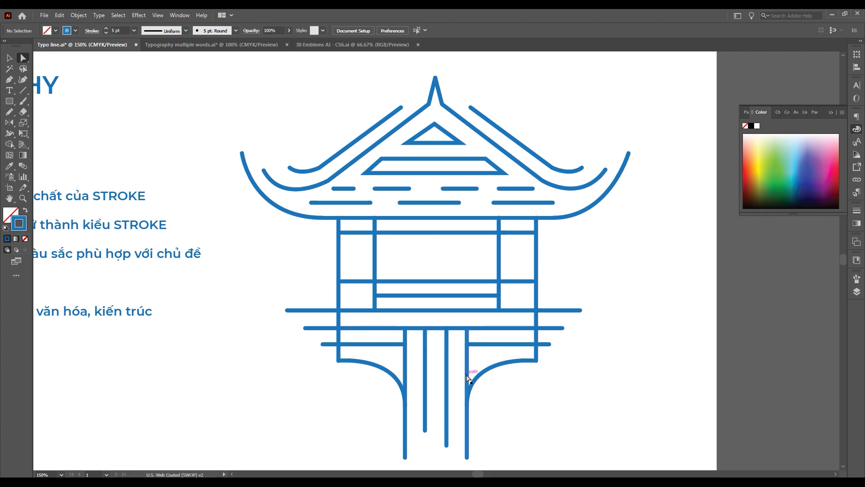
pyautogui.scroll(-2, 309, 322)
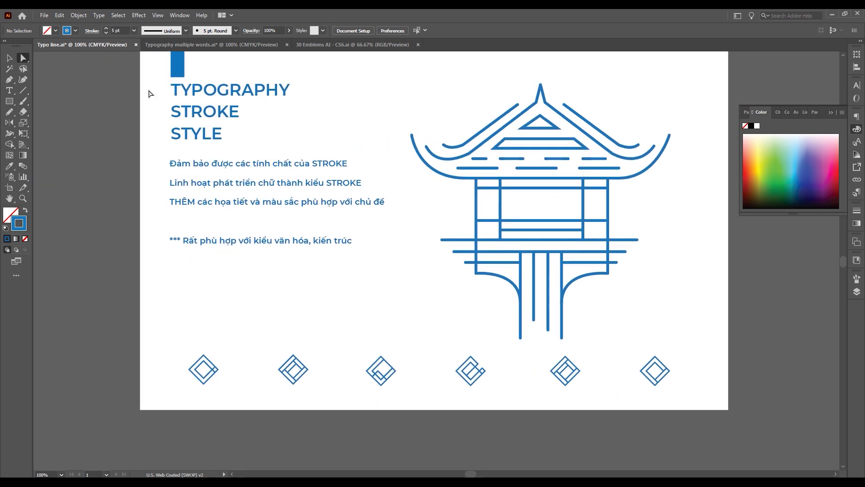
pyautogui.click(9, 58)
pyautogui.scroll(1, 193, 364)
pyautogui.scroll(1, 199, 356)
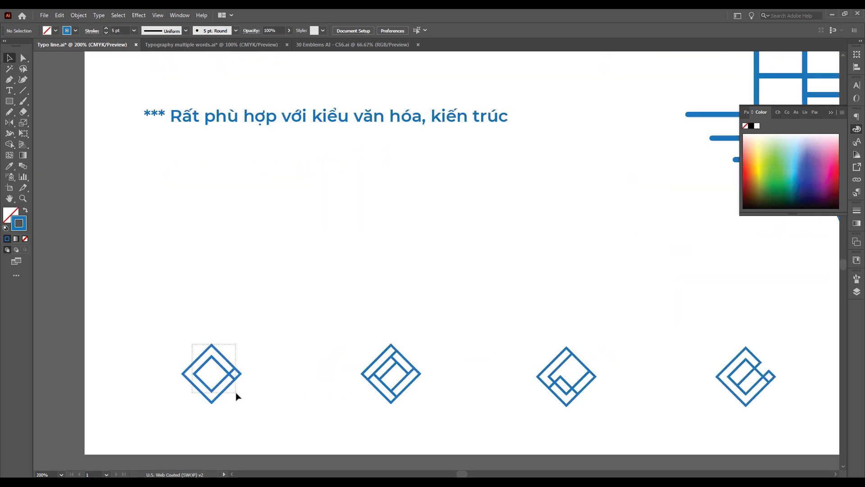
pyautogui.moveTo(223, 359); pyautogui.dragTo(280, 272)
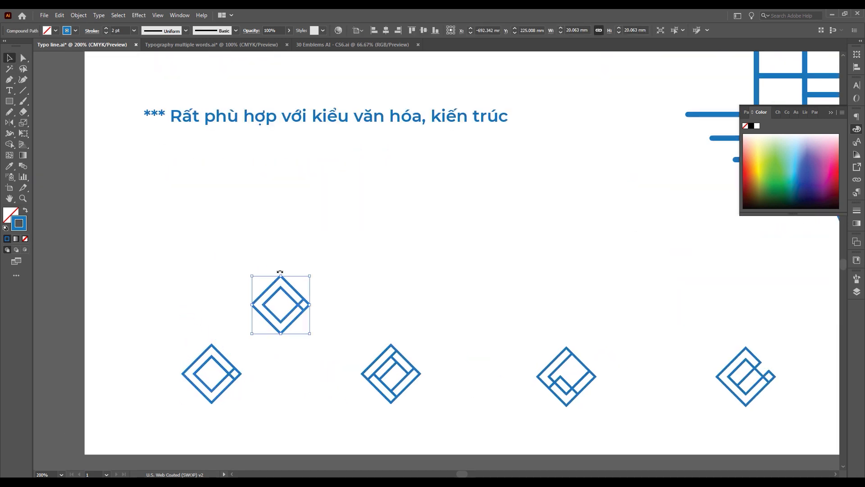
pyautogui.moveTo(309, 276); pyautogui.dragTo(367, 218)
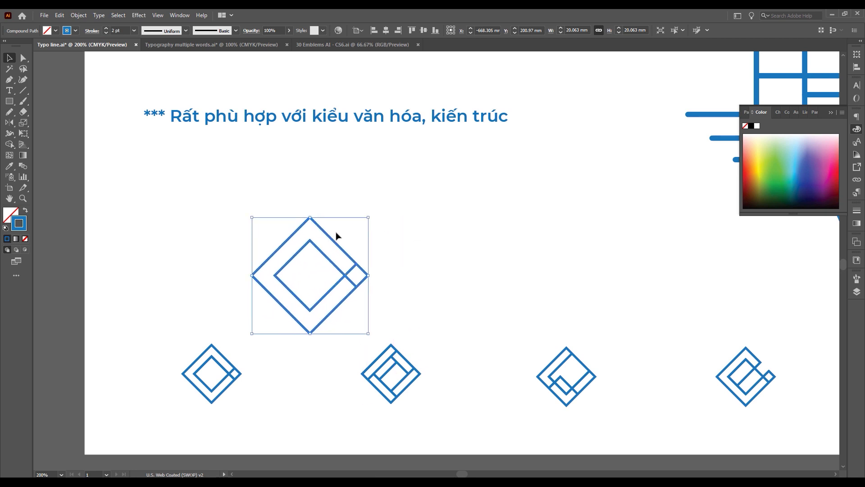
pyautogui.scroll(3, 336, 238)
pyautogui.scroll(-2, 320, 239)
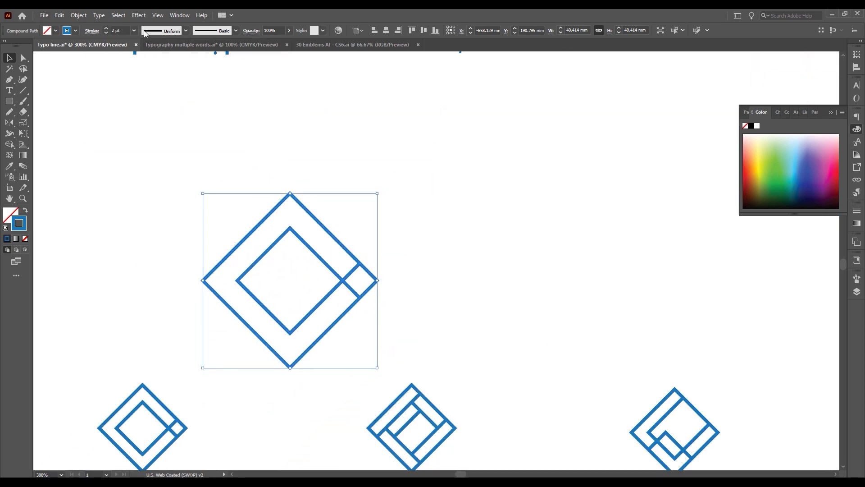
pyautogui.click(126, 30)
pyautogui.press('Up')
pyautogui.press('Up')
pyautogui.press('Up')
pyautogui.press('Up')
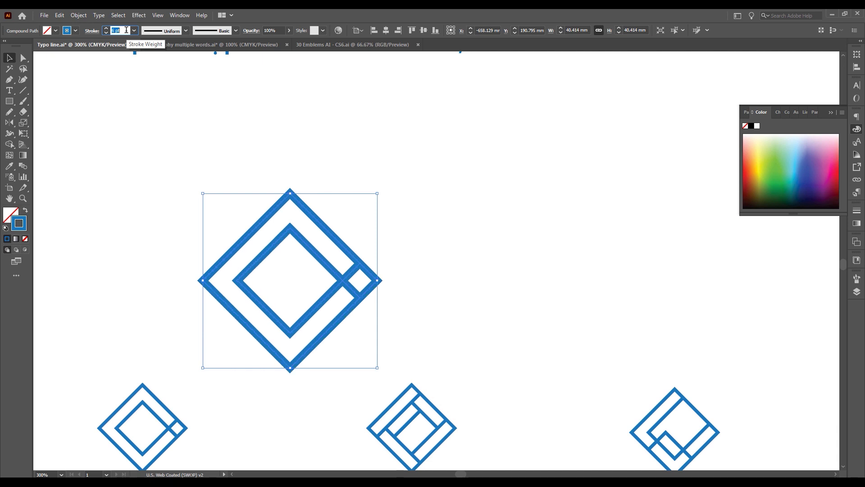
pyautogui.press('Up')
pyautogui.press('Up')
pyautogui.press('Down')
pyautogui.press('Down')
pyautogui.press('Down')
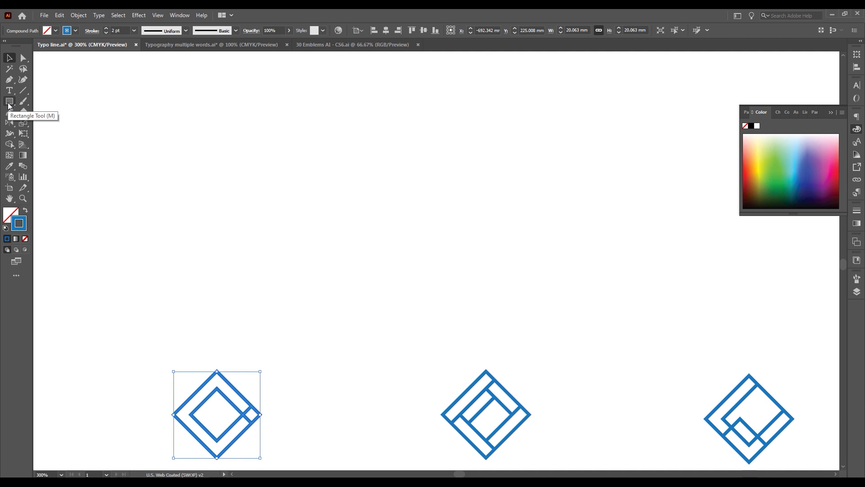
pyautogui.click(9, 80)
pyautogui.hotkey('ctrl', 'shift', 'a')
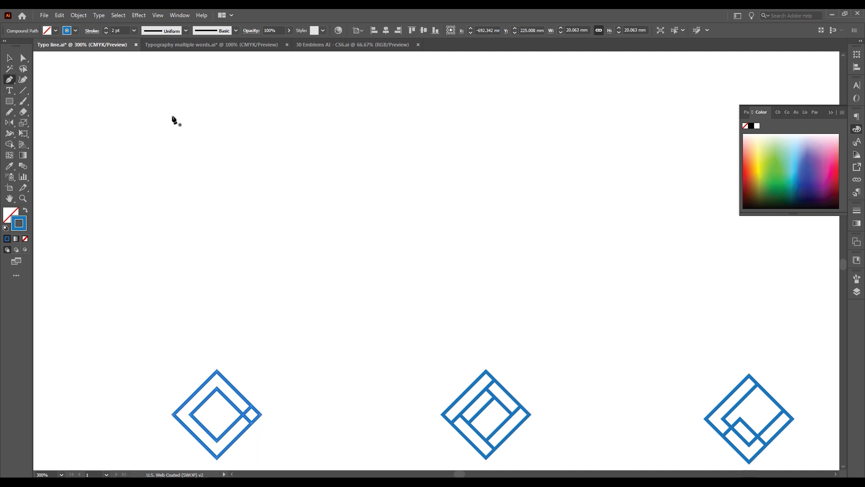
pyautogui.click(225, 128)
pyautogui.click(578, 137)
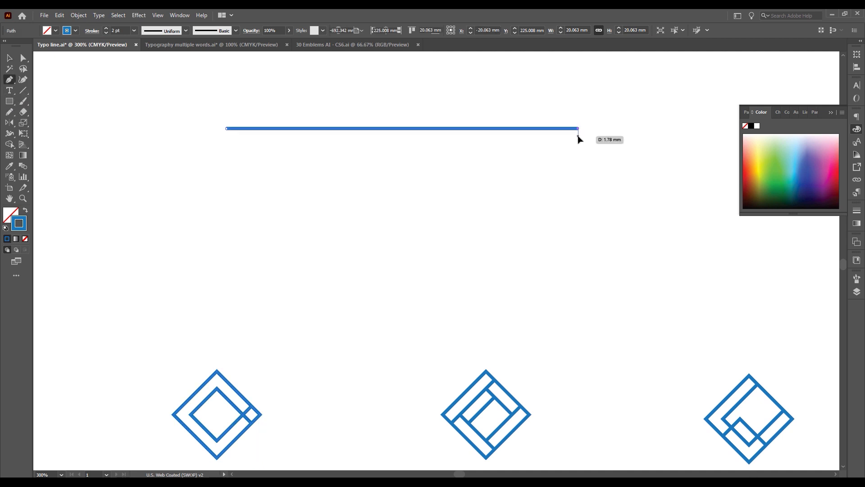
pyautogui.keyDown('shift'); pyautogui.click(580, 217); pyautogui.keyUp('shift')
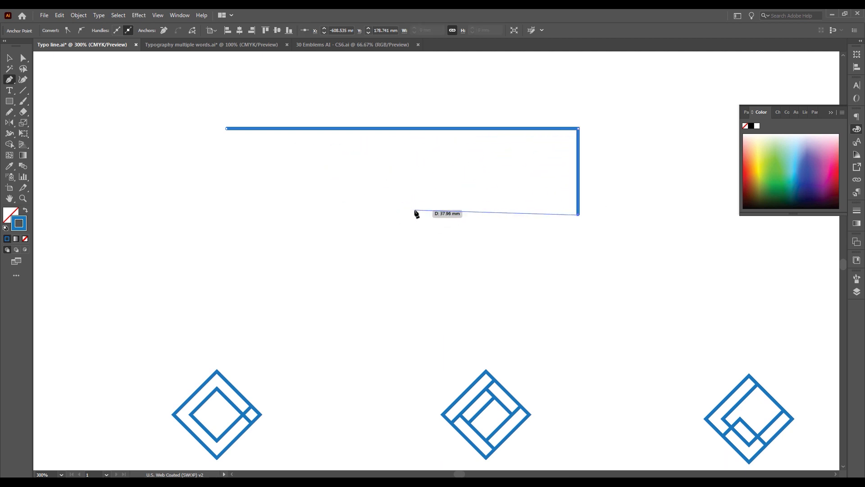
pyautogui.press('Escape')
pyautogui.hotkey('ctrl', 'z')
pyautogui.hotkey('ctrl', 'z')
pyautogui.hotkey('ctrl', 'z')
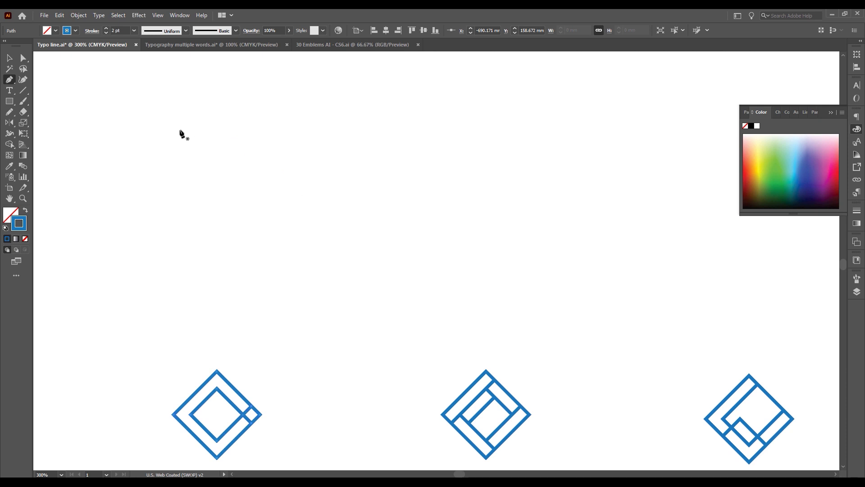
# Step: Draw a square outline above the diamond icons
pyautogui.click(9, 101)
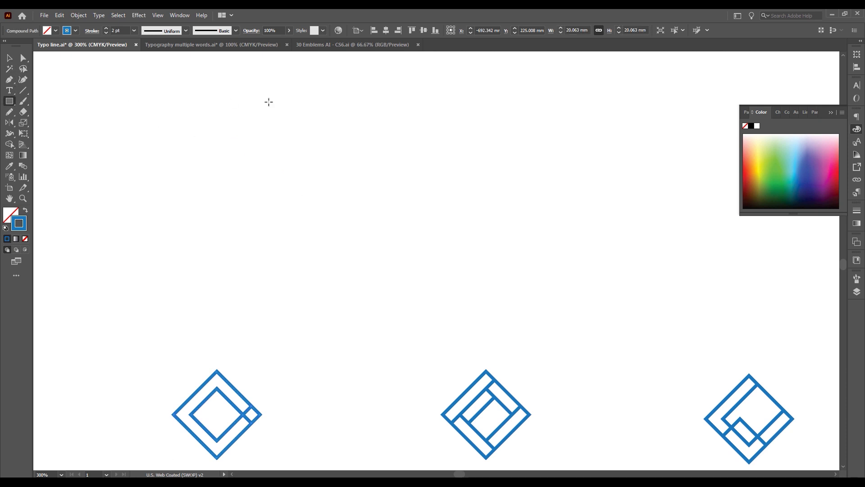
pyautogui.moveTo(232, 93); pyautogui.dragTo(445, 216)
pyautogui.scroll(1, 458, 167)
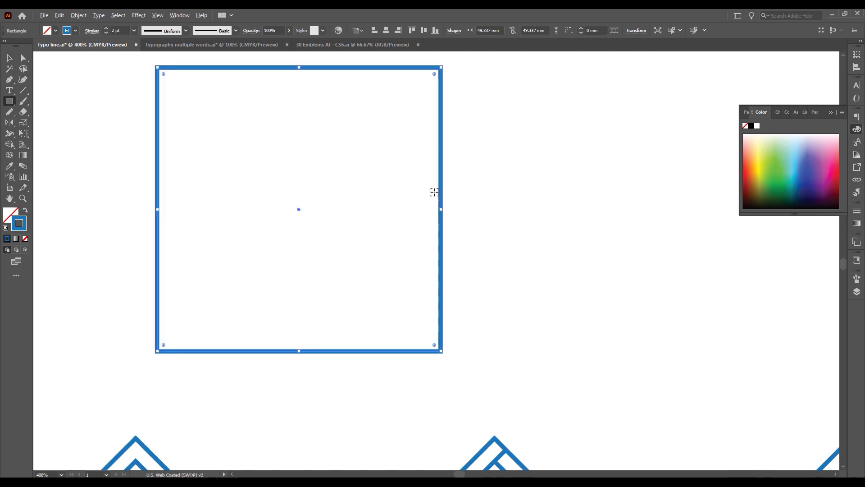
pyautogui.scroll(1, 215, 82)
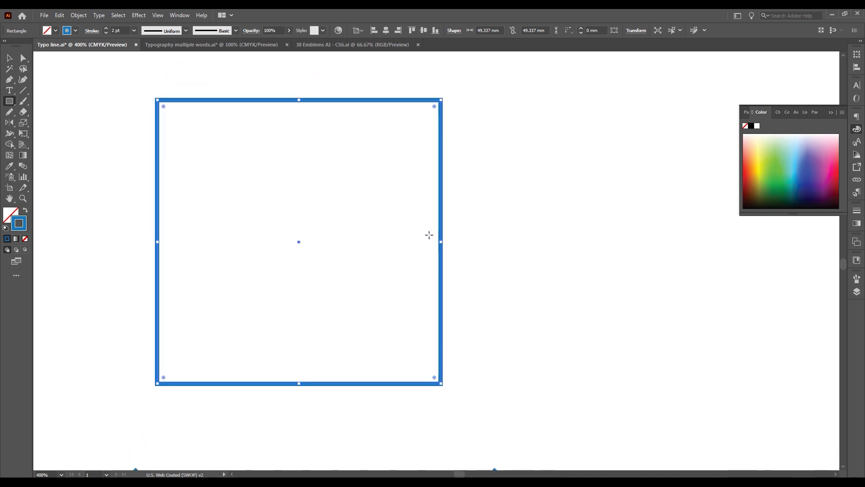
# Step: Add an anchor point midway down the square's right edge with the Pen tool
pyautogui.press('a')
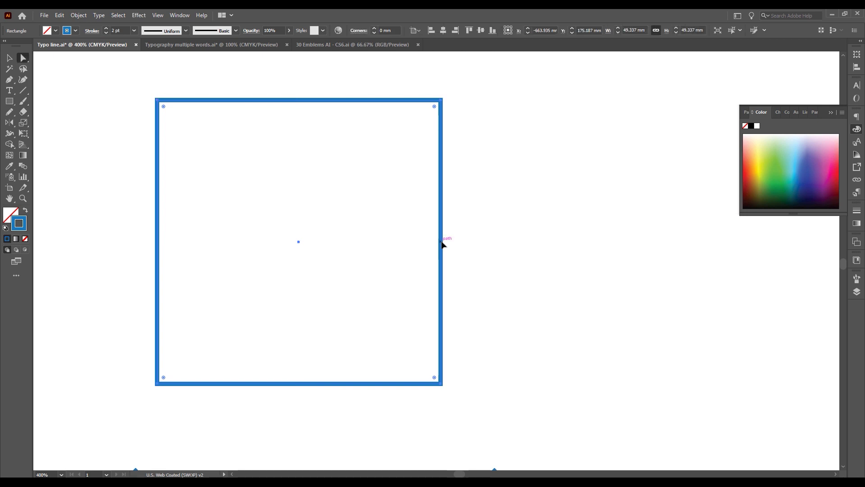
pyautogui.click(441, 103)
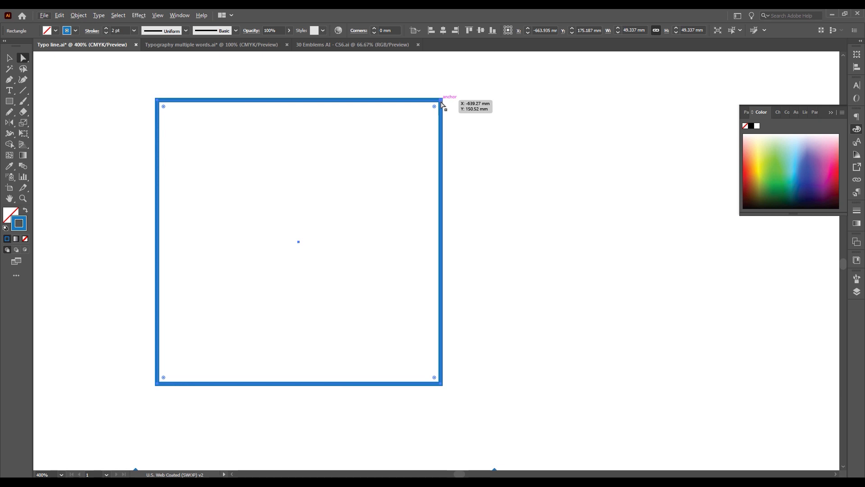
pyautogui.press('p')
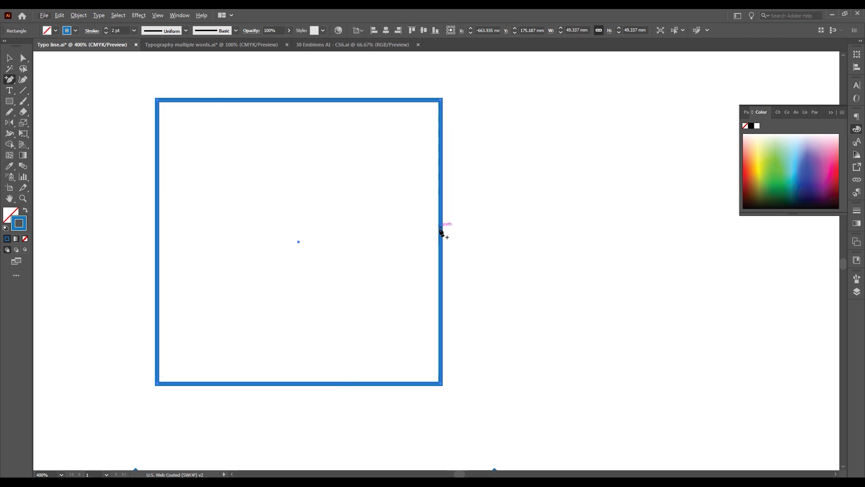
pyautogui.click(441, 243)
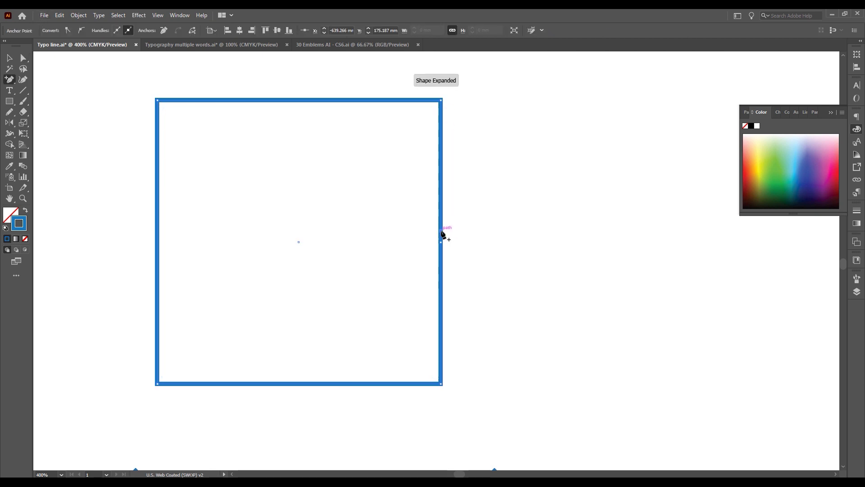
# Step: Drag around the square's right edge, then cancel the edit with Escape
pyautogui.scroll(4, 444, 243)
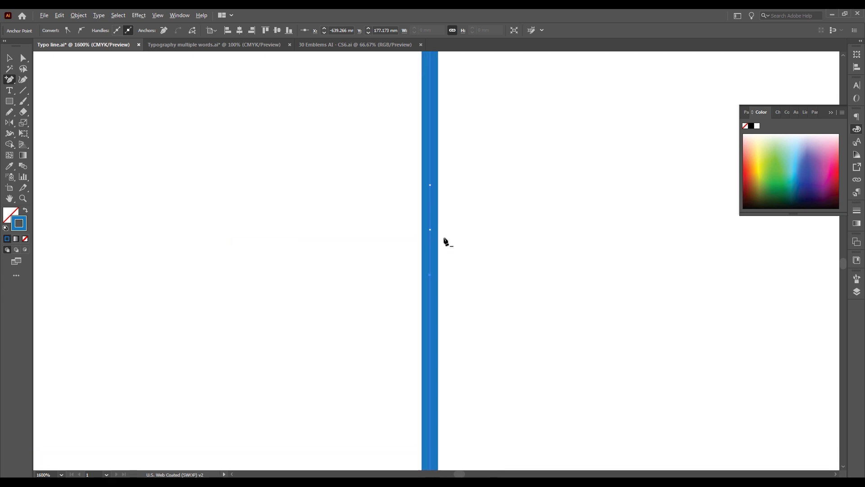
pyautogui.scroll(1, 444, 242)
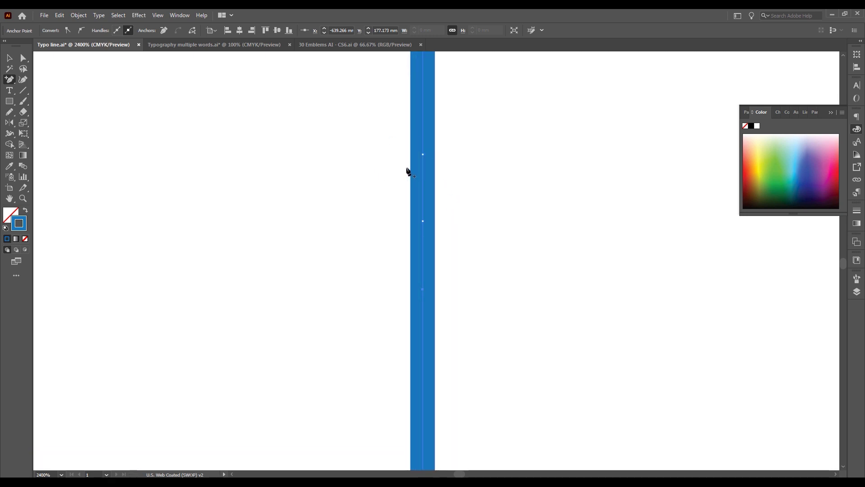
pyautogui.moveTo(437, 144); pyautogui.dragTo(447, 116)
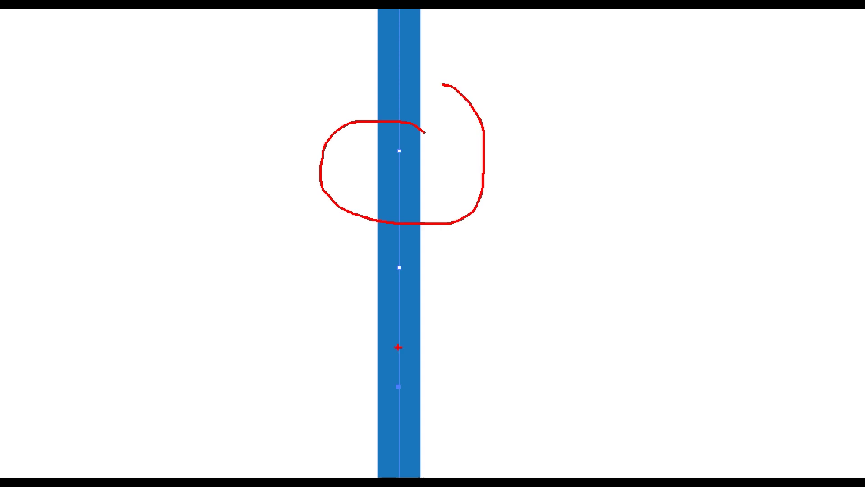
pyautogui.moveTo(435, 384); pyautogui.dragTo(447, 349)
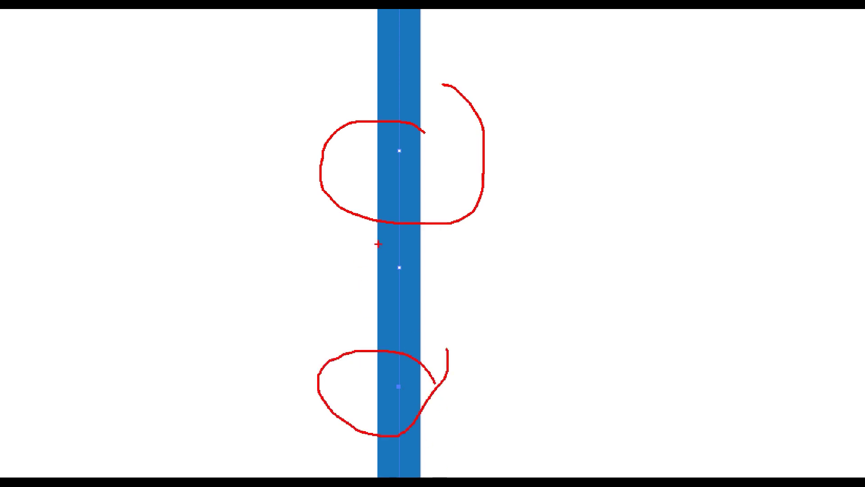
pyautogui.moveTo(376, 246); pyautogui.dragTo(459, 301)
pyautogui.moveTo(310, 281); pyautogui.dragTo(470, 252)
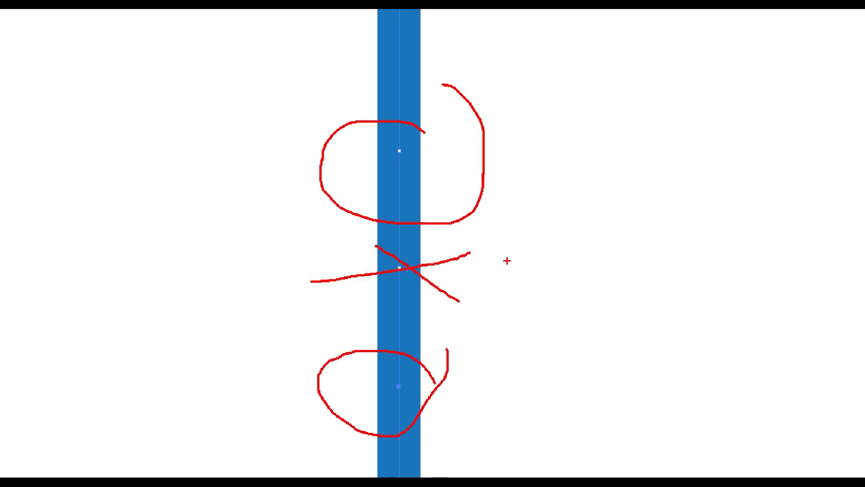
pyautogui.press('Escape')
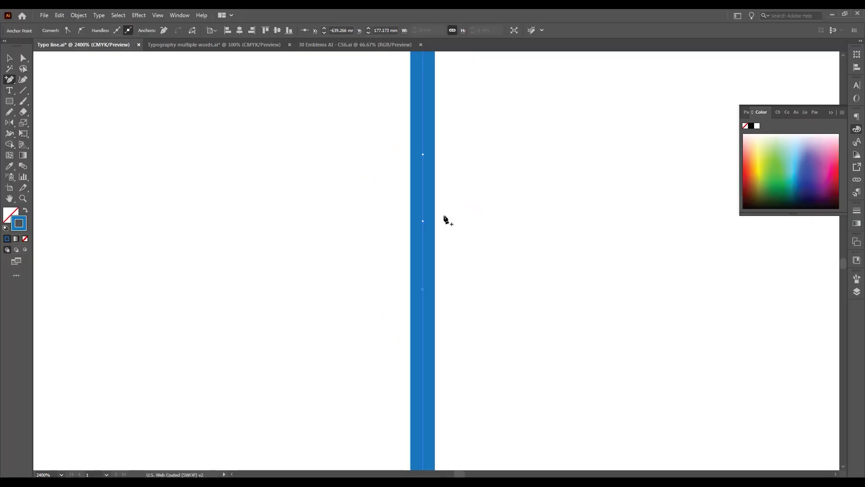
# Step: Delete the middle anchor of the square's right edge to open a gap
pyautogui.press('a')
pyautogui.click(423, 223)
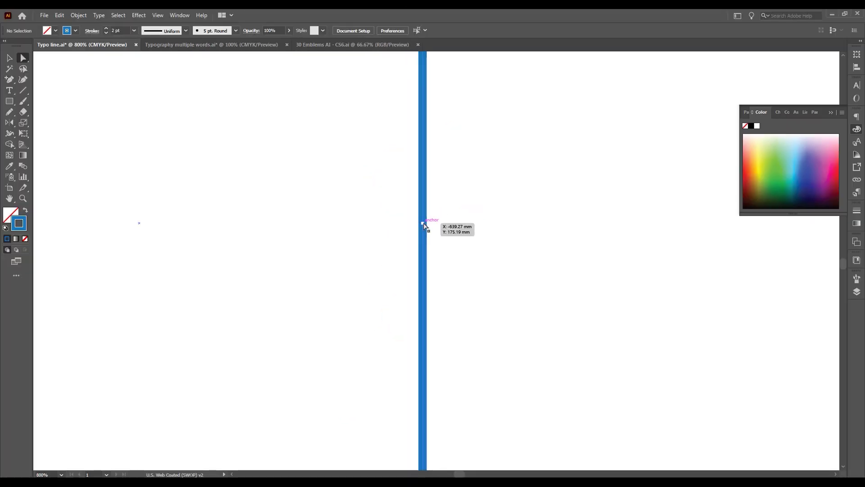
pyautogui.press('Delete')
pyautogui.scroll(-3, 425, 228)
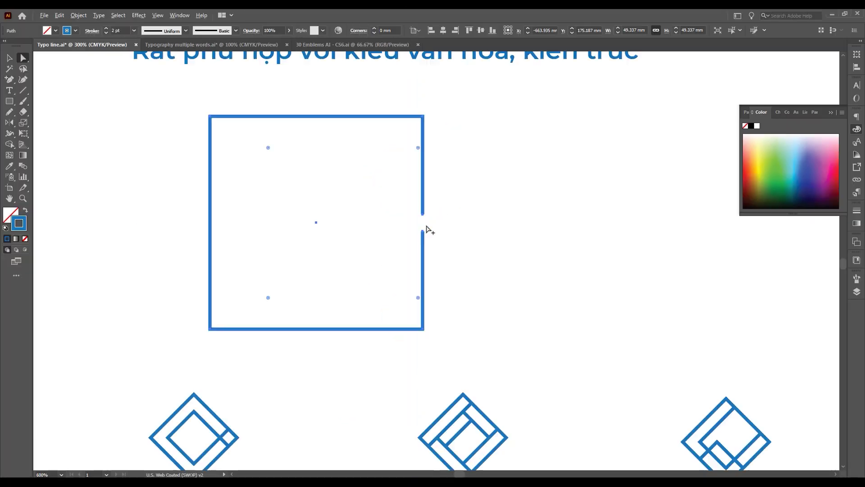
pyautogui.scroll(-1, 422, 230)
pyautogui.scroll(2, 422, 232)
pyautogui.moveTo(320, 176); pyautogui.dragTo(354, 191)
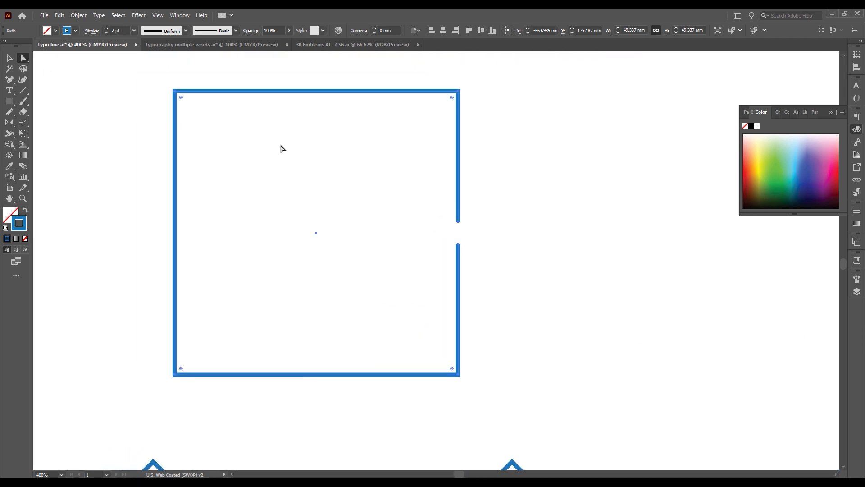
# Step: Draw a circle inside the square with the Ellipse tool
pyautogui.click(493, 216)
pyautogui.scroll(-2, 462, 222)
pyautogui.scroll(2, 462, 232)
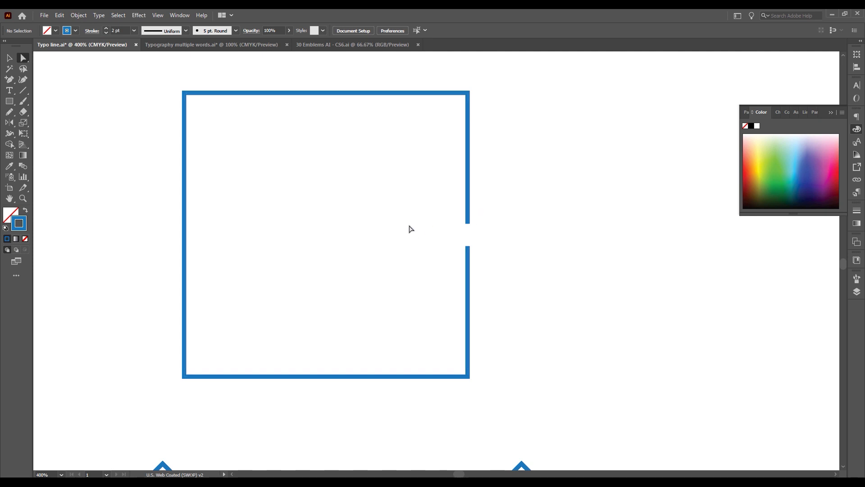
pyautogui.moveTo(9, 101); pyautogui.dragTo(49, 122)
pyautogui.moveTo(212, 113)
pyautogui.mouseDown()
pyautogui.moveTo(396, 253)
pyautogui.moveTo(442, 276)
pyautogui.mouseUp()
# Step: Dismiss the Ellipse dialog unchanged and direct-select the circle's top anchor point
pyautogui.click(512, 223)
pyautogui.write('a')
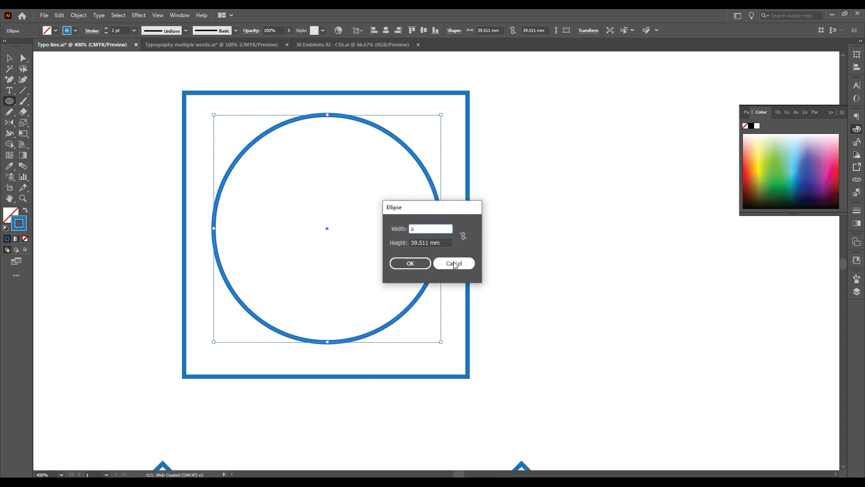
pyautogui.click(454, 263)
pyautogui.click(351, 189)
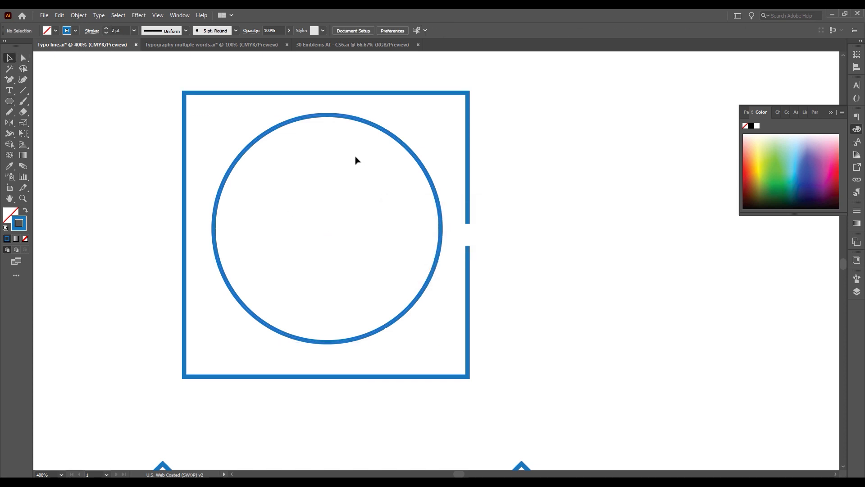
pyautogui.click(329, 116)
pyautogui.press('a')
pyautogui.click(329, 117)
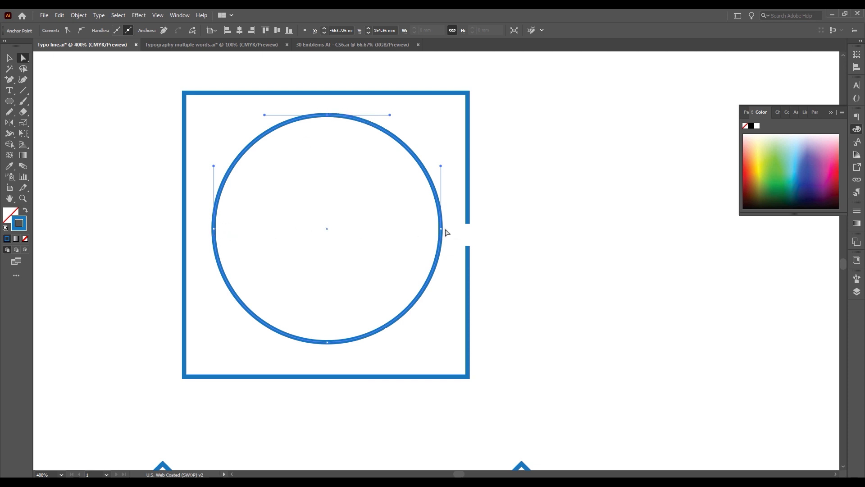
# Step: Delete the circle's top anchor to leave a semicircle arc
pyautogui.press('Delete')
pyautogui.press('v')
pyautogui.scroll(1, 217, 187)
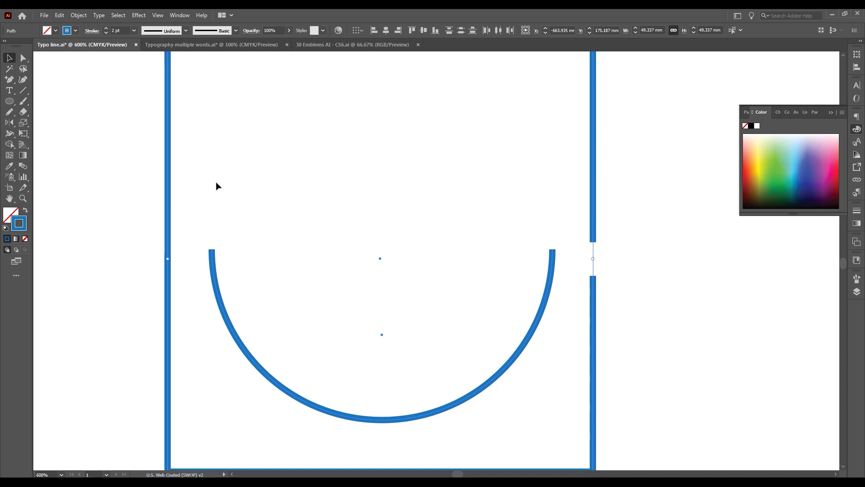
# Step: Give the arc's open ends Round Cap in the Stroke panel
pyautogui.click(93, 30)
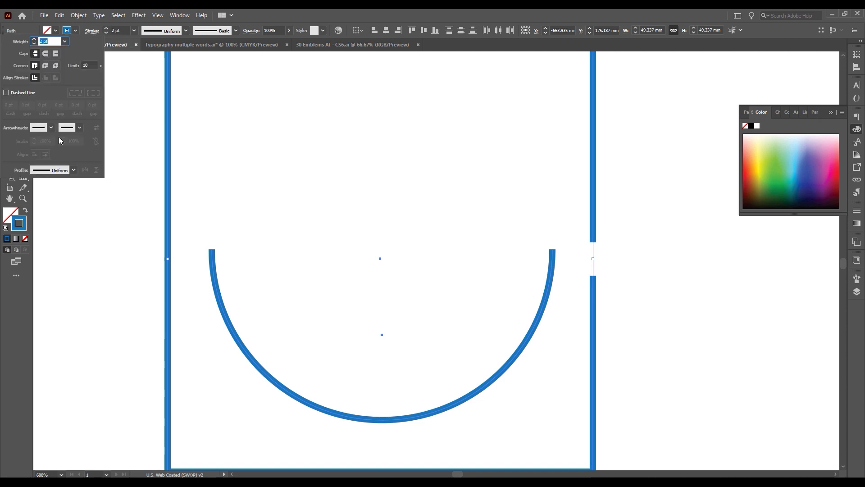
pyautogui.click(45, 54)
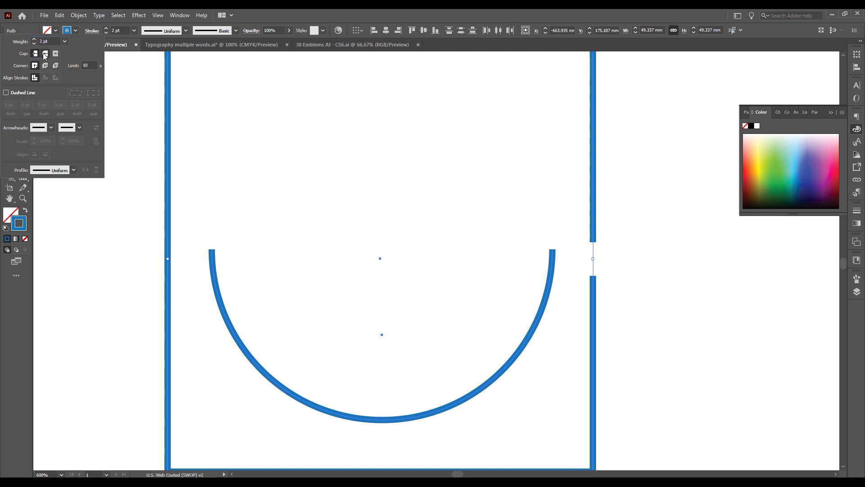
pyautogui.click(352, 232)
pyautogui.keyDown('alt'); pyautogui.scroll(-3, 354, 226); pyautogui.keyUp('alt')
# Step: Select the square and arc, then pan around to inspect the gap
pyautogui.moveTo(233, 201); pyautogui.dragTo(507, 295)
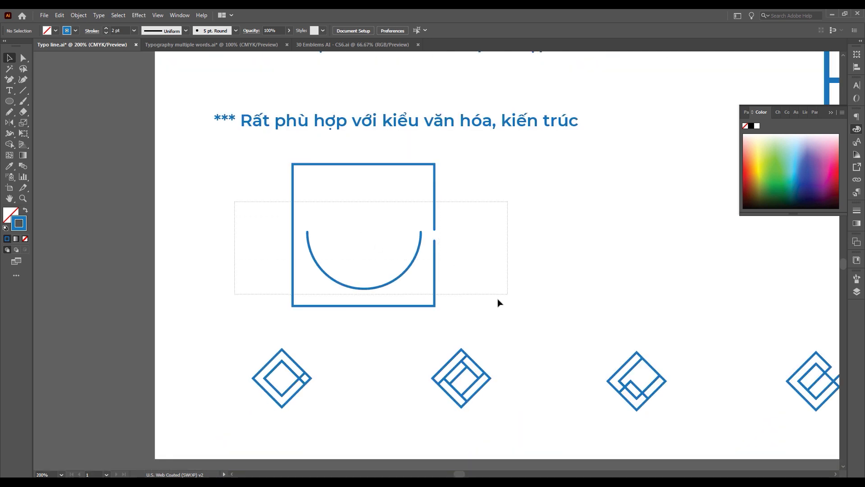
pyautogui.moveTo(546, 267); pyautogui.dragTo(333, 245)
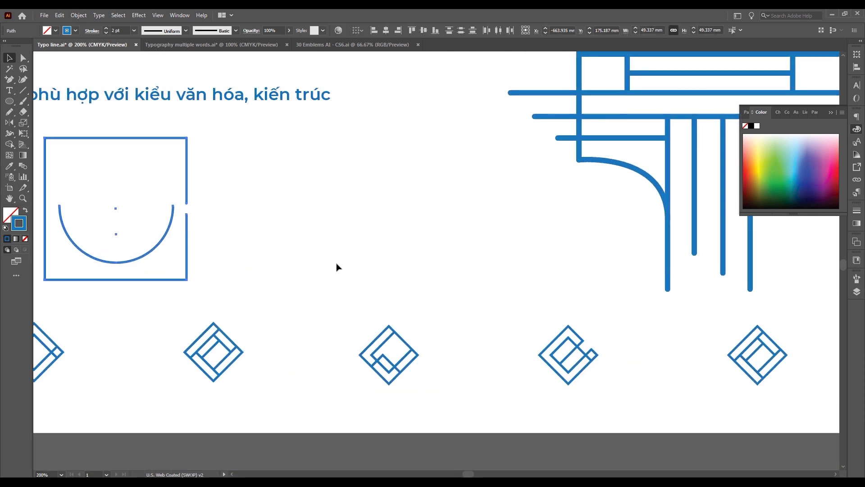
pyautogui.moveTo(248, 265); pyautogui.dragTo(276, 275)
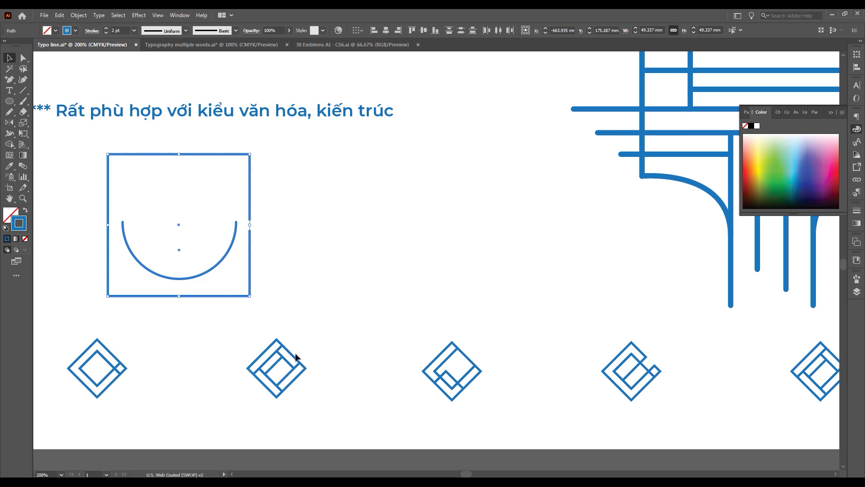
pyautogui.click(270, 287)
pyautogui.scroll(5, 257, 230)
# Step: Join the two line ends across the gap with Object > Path > Join
pyautogui.press('a')
pyautogui.moveTo(225, 184); pyautogui.dragTo(292, 315)
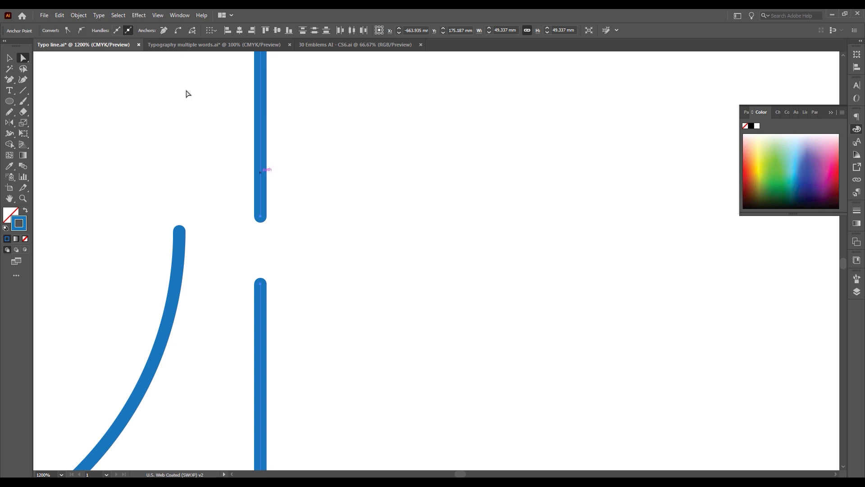
pyautogui.click(79, 15)
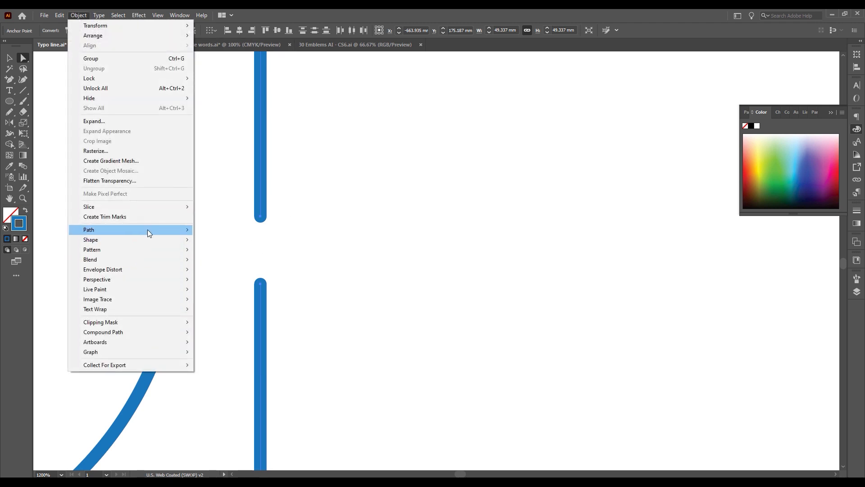
pyautogui.moveTo(88, 230)
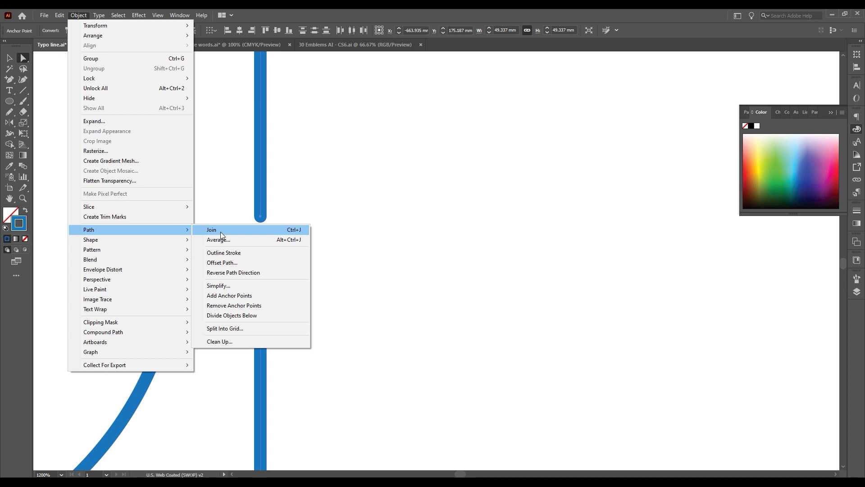
pyautogui.click(220, 232)
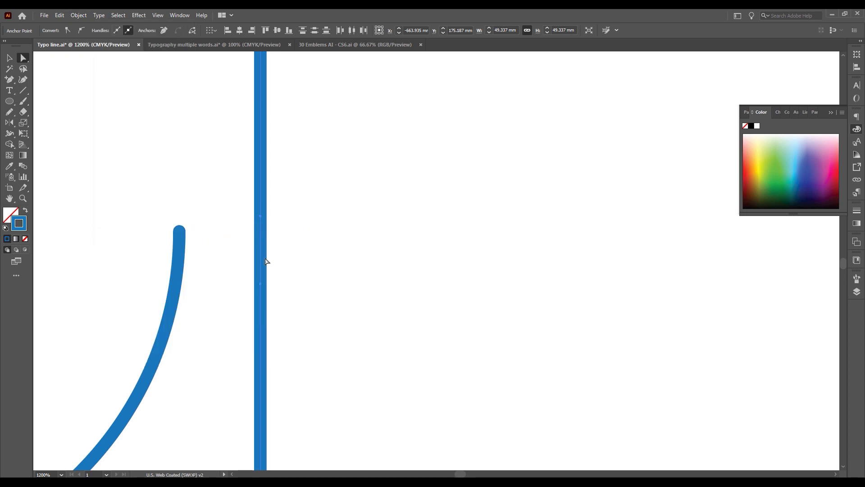
pyautogui.hotkey('ctrl', '-')
pyautogui.hotkey('ctrl', '-')
pyautogui.hotkey('ctrl', '-')
pyautogui.scroll(1, 275, 269)
pyautogui.scroll(1, 281, 267)
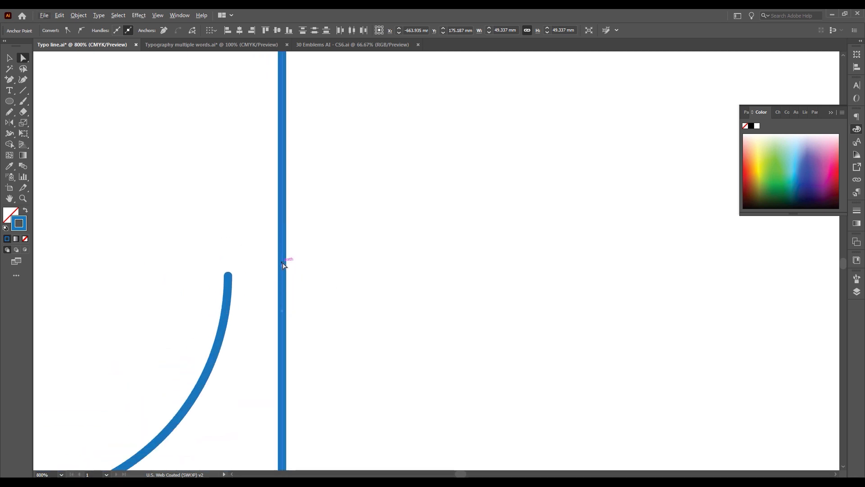
pyautogui.scroll(-1, 275, 252)
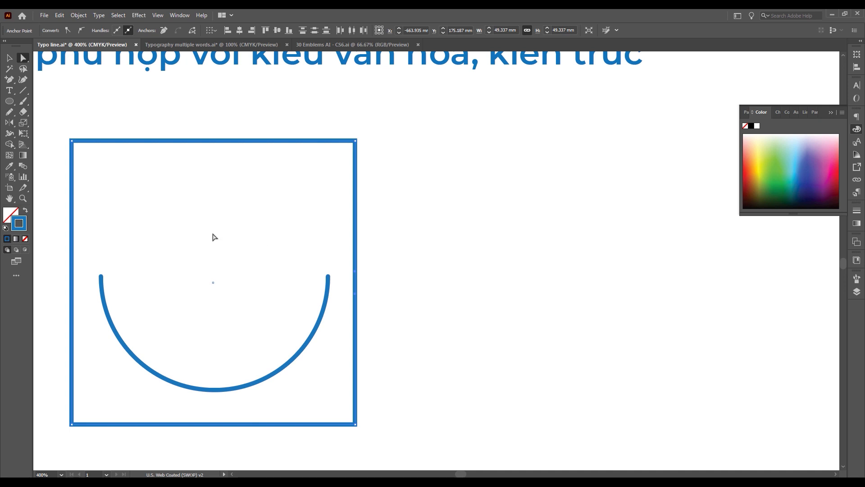
pyautogui.scroll(-1, 213, 236)
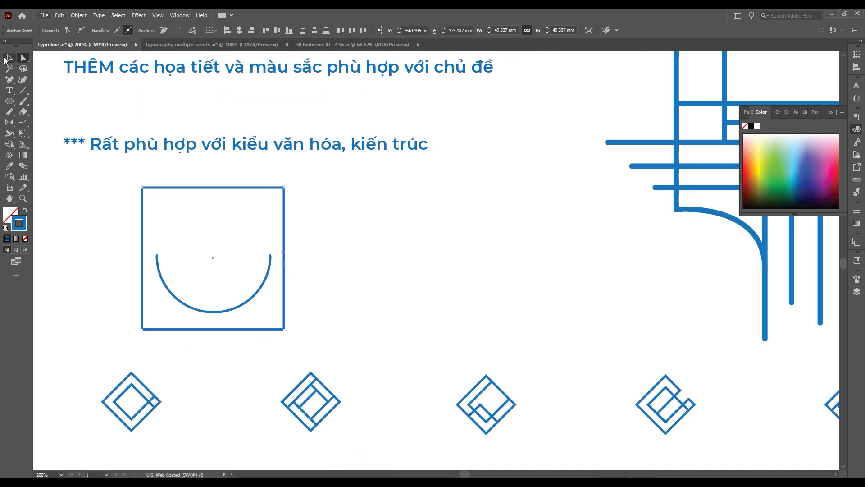
# Step: Return to the Selection tool and clear the selection
pyautogui.click(6, 59)
pyautogui.scroll(-1, 582, 209)
pyautogui.scroll(-1, 584, 212)
pyautogui.click(446, 248)
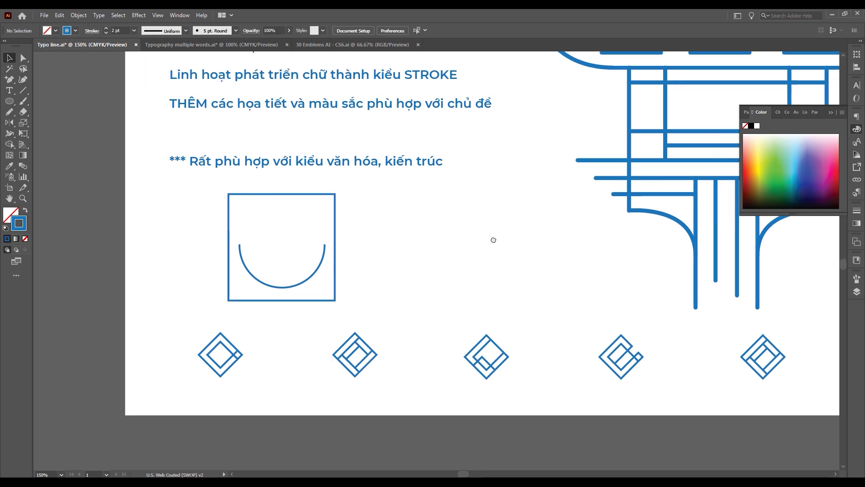
pyautogui.hscroll(3, 493, 239)
pyautogui.scroll(-2, 230, 270)
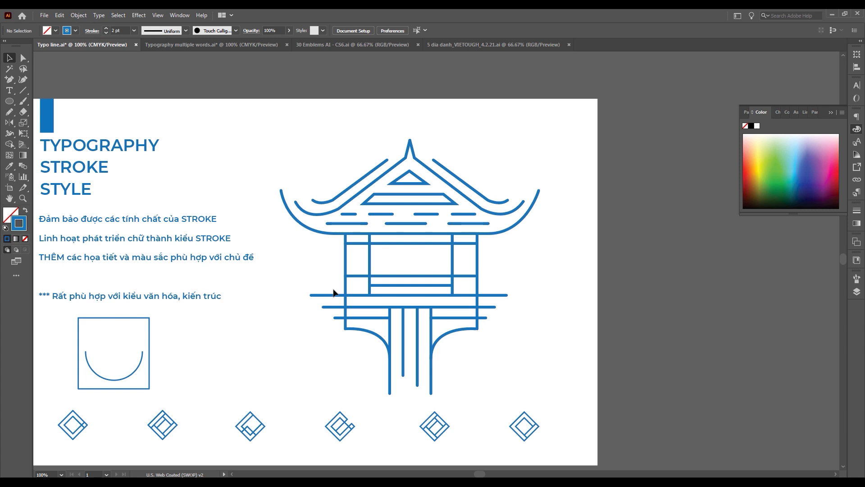
# Step: Switch to 5 dia danh_VIETOUGH_4.2.21.ai and zoom in on the Ha Long waves
pyautogui.click(461, 47)
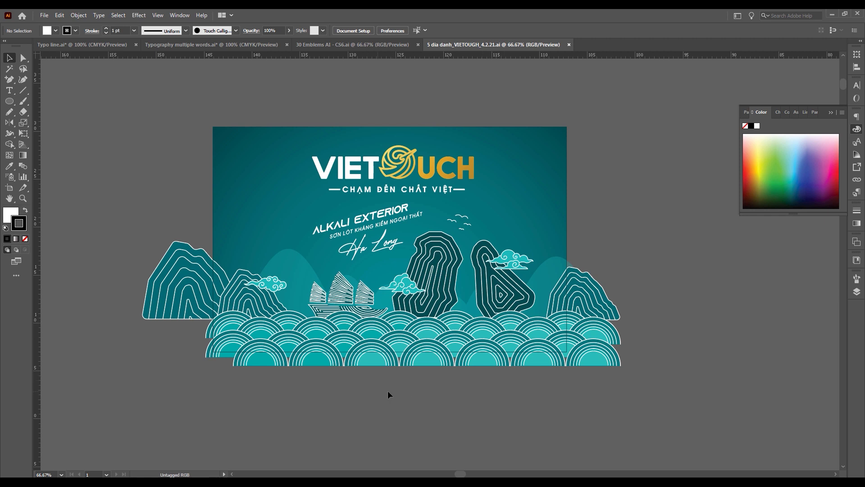
pyautogui.hscroll(2, 413, 398)
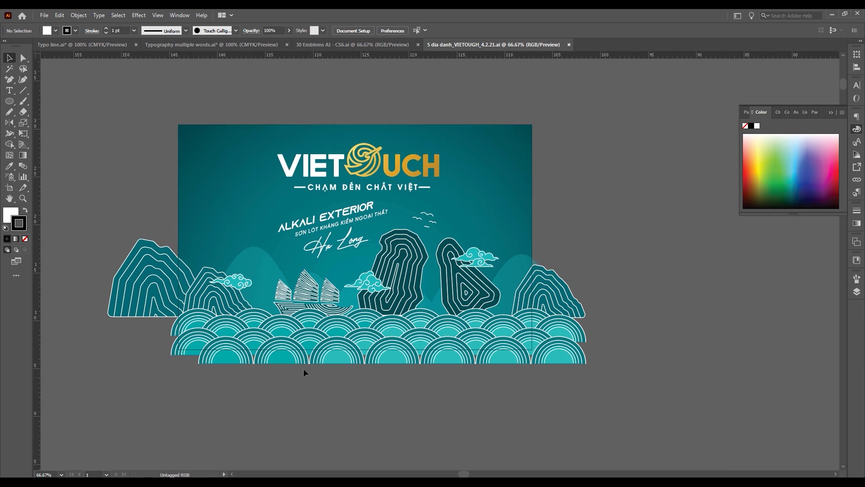
pyautogui.press('alt')
pyautogui.scroll(1, 269, 347)
pyautogui.moveTo(319, 398); pyautogui.dragTo(376, 440)
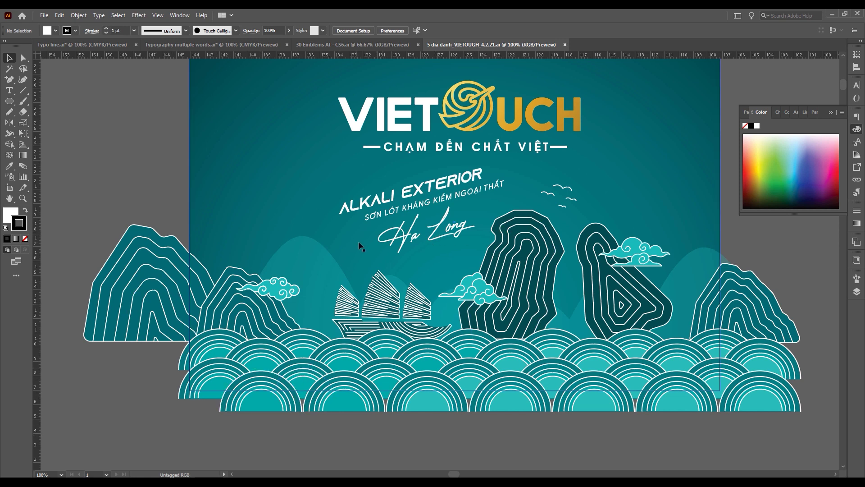
pyautogui.scroll(-1, 359, 245)
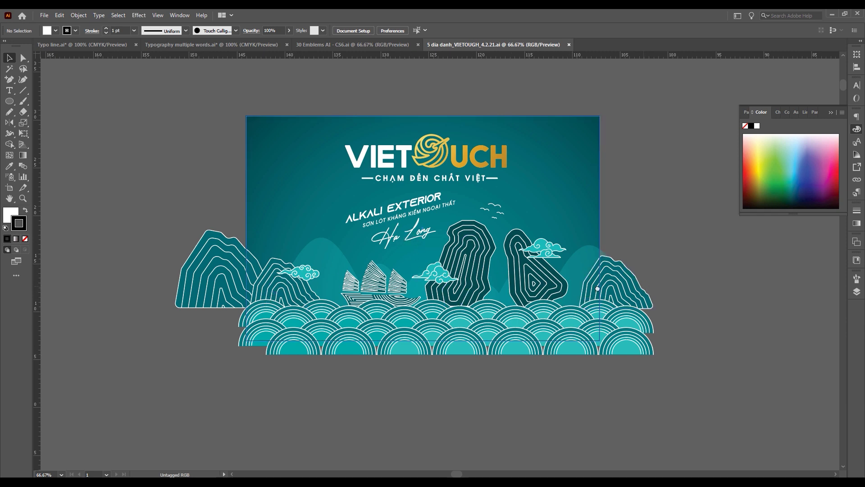
pyautogui.hscroll(10, 128, 281)
pyautogui.hscroll(3, 210, 238)
pyautogui.scroll(1, 367, 228)
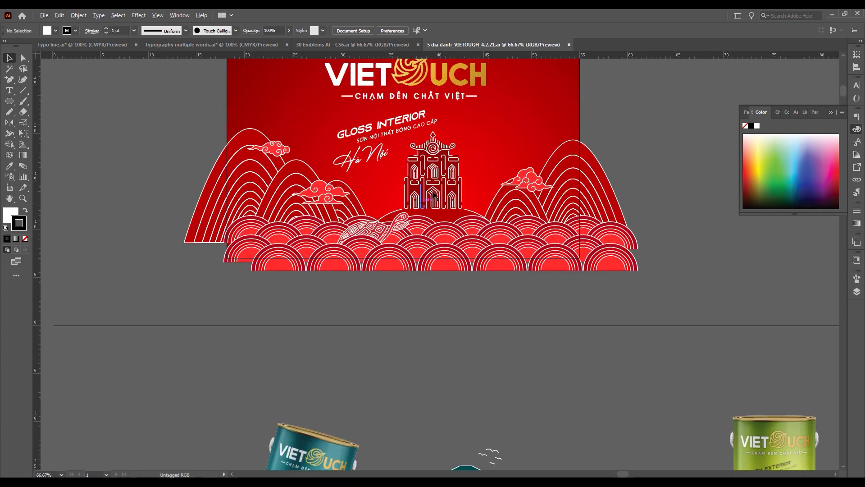
# Step: Scroll across the Hanoi, Sapa and Đà Nẵng artboards, ending on the Đà Nẵng design
pyautogui.scroll(2, 434, 196)
pyautogui.scroll(3, 406, 216)
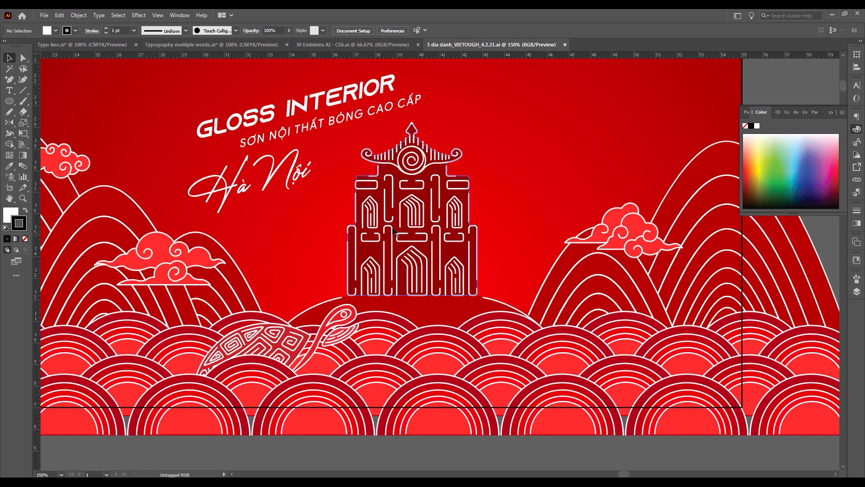
pyautogui.scroll(-1, 399, 221)
pyautogui.scroll(-1, 399, 221)
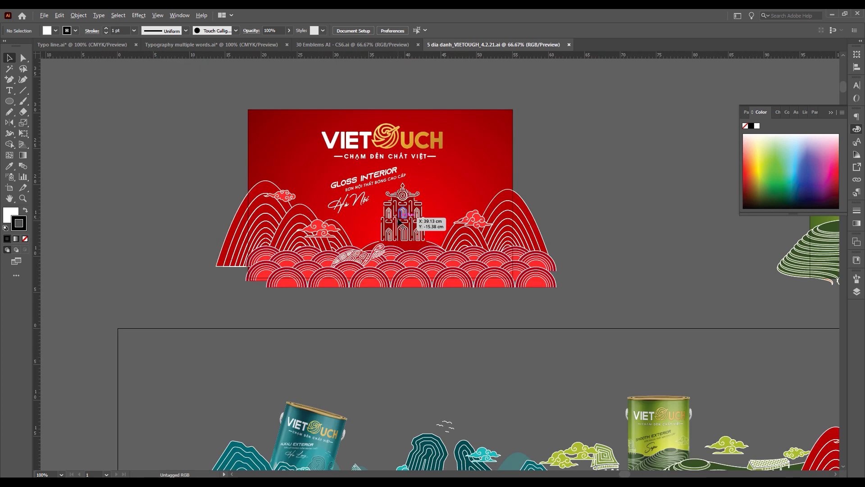
pyautogui.hscroll(3, 398, 222)
pyautogui.hscroll(5, 392, 252)
pyautogui.hscroll(3, 386, 280)
pyautogui.scroll(1, 405, 280)
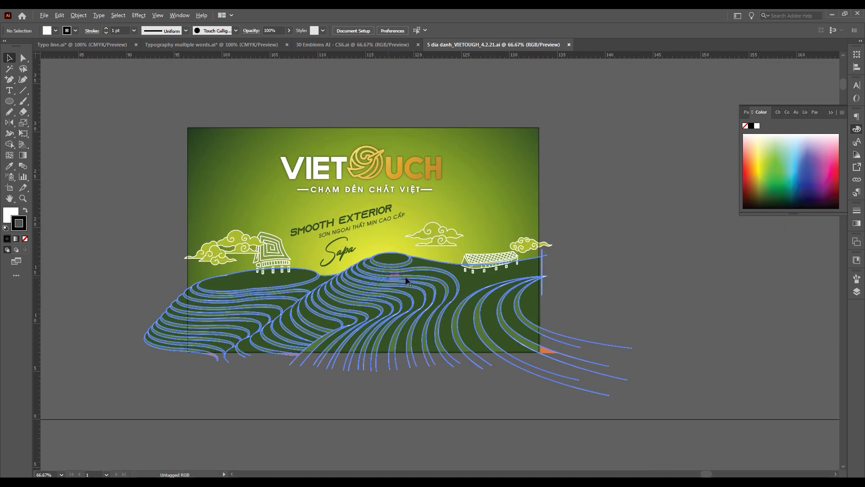
pyautogui.scroll(-3, 406, 280)
pyautogui.hscroll(5, 547, 280)
pyautogui.scroll(1, 457, 241)
pyautogui.scroll(3, 458, 241)
pyautogui.hscroll(3, 553, 222)
pyautogui.scroll(2, 335, 277)
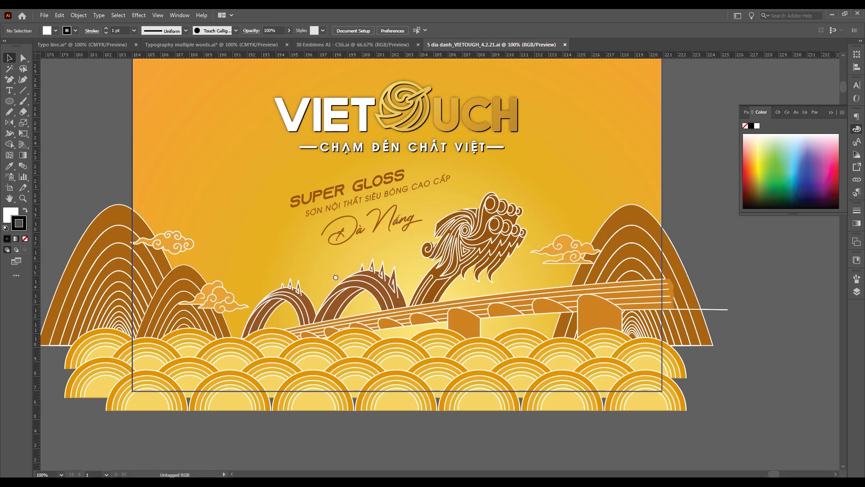
pyautogui.hscroll(1, 335, 277)
pyautogui.hscroll(-2, 337, 281)
pyautogui.hscroll(-1, 338, 287)
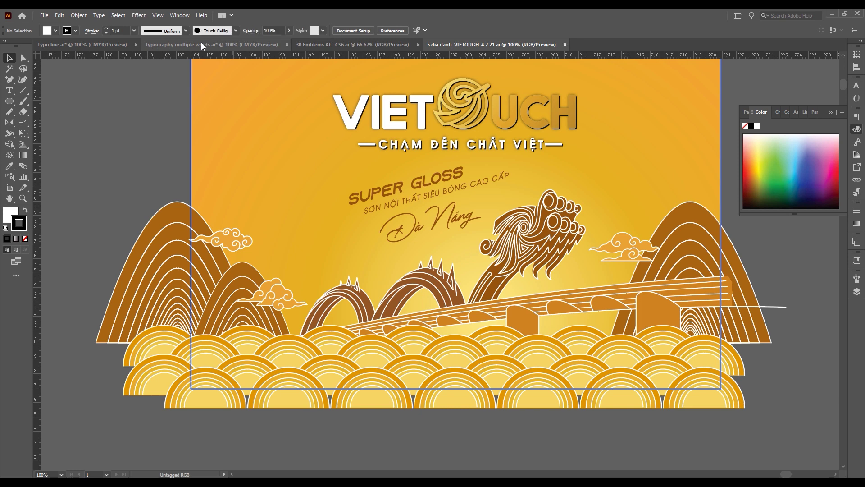
# Step: Switch to Typo line.ai and pan from the Typography Stroke Style artboard to the green stamp
pyautogui.click(122, 44)
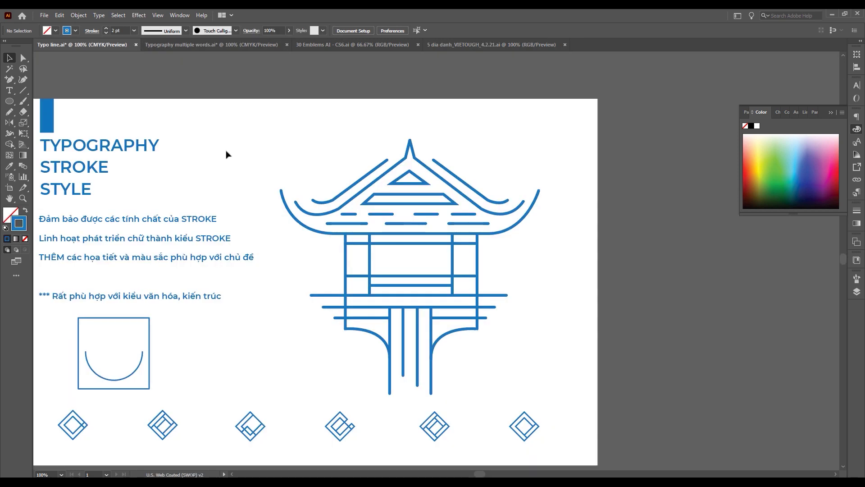
pyautogui.moveTo(260, 163); pyautogui.dragTo(275, 141)
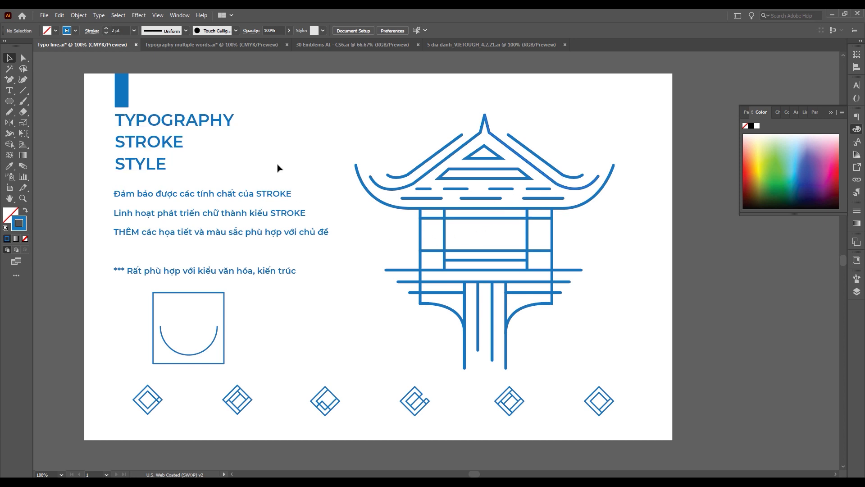
pyautogui.keyDown('alt'); pyautogui.scroll(-1, 346, 205); pyautogui.keyUp('alt')
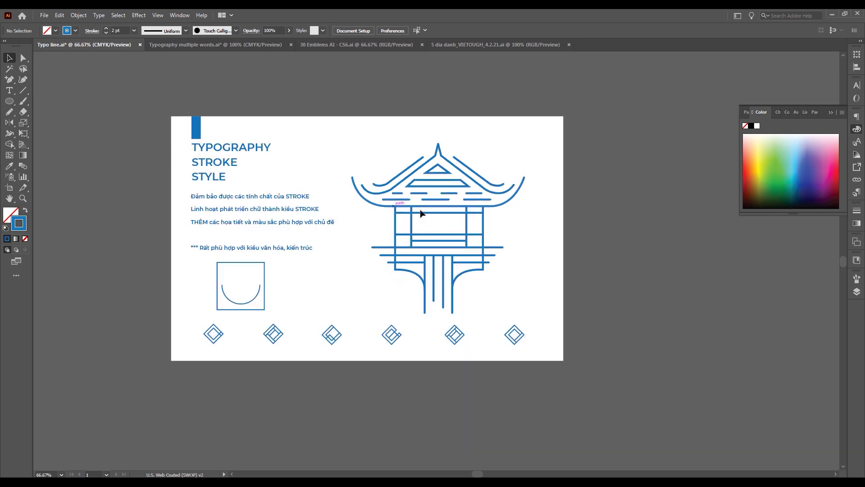
pyautogui.hscroll(5, 388, 239)
pyautogui.keyDown('alt'); pyautogui.scroll(1, 468, 284); pyautogui.keyUp('alt')
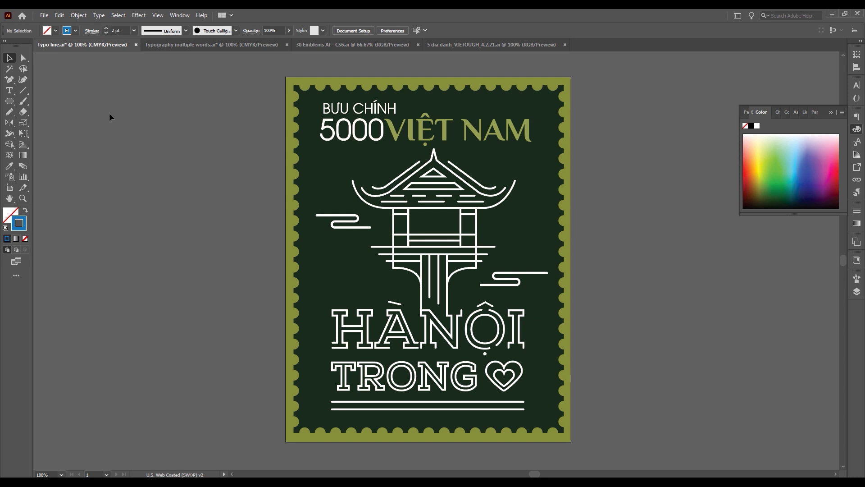
pyautogui.scroll(-1, 237, 181)
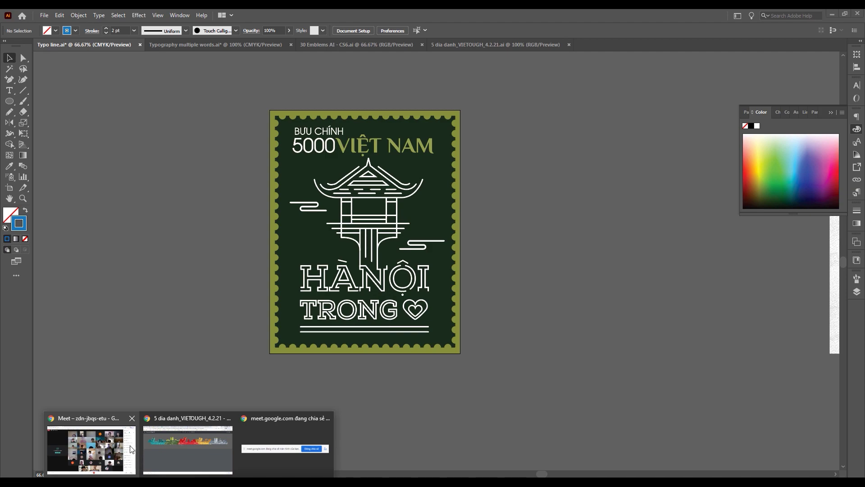
# Step: Open the first One Pillar Pagoda image's Mytour page, copy the photo, and paste it into Illustrator
pyautogui.click(131, 448)
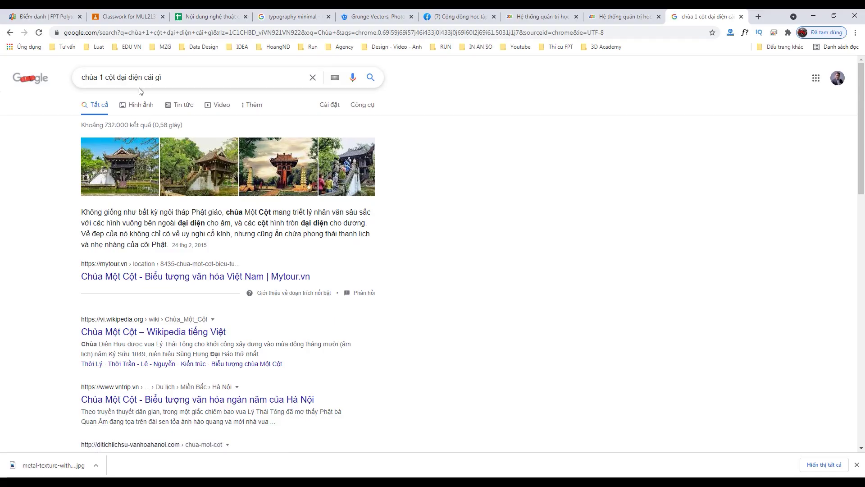
pyautogui.click(117, 172)
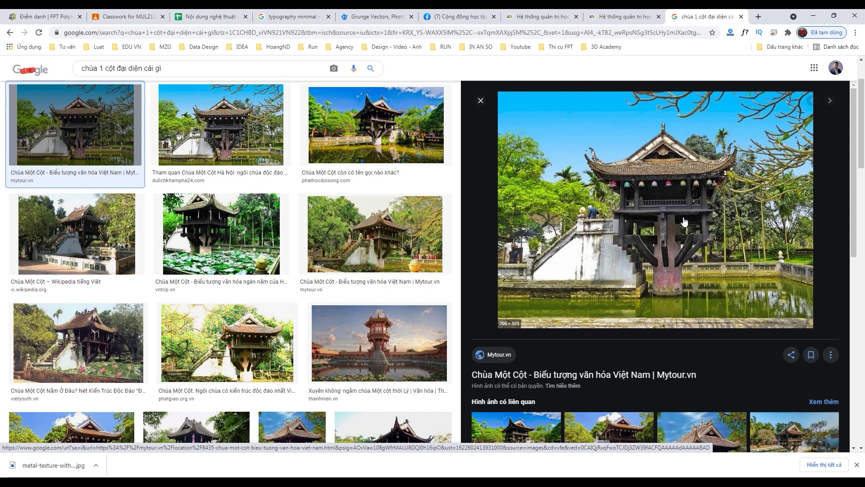
pyautogui.click(717, 194)
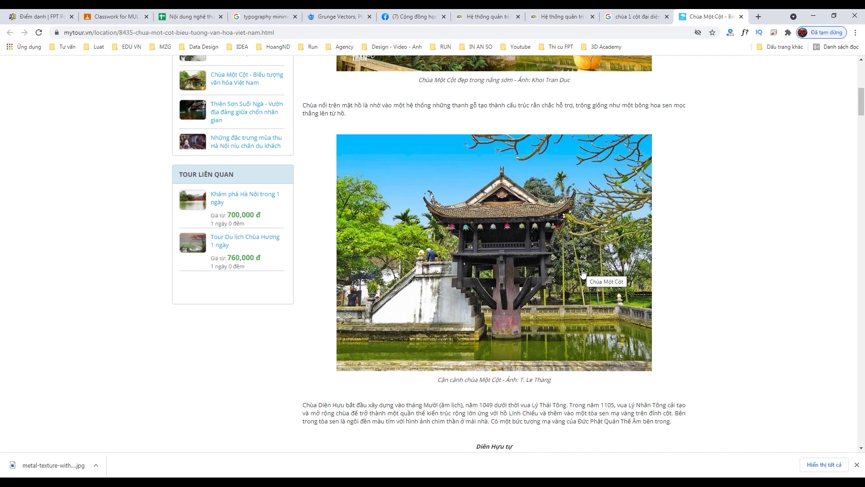
pyautogui.rightClick(549, 261)
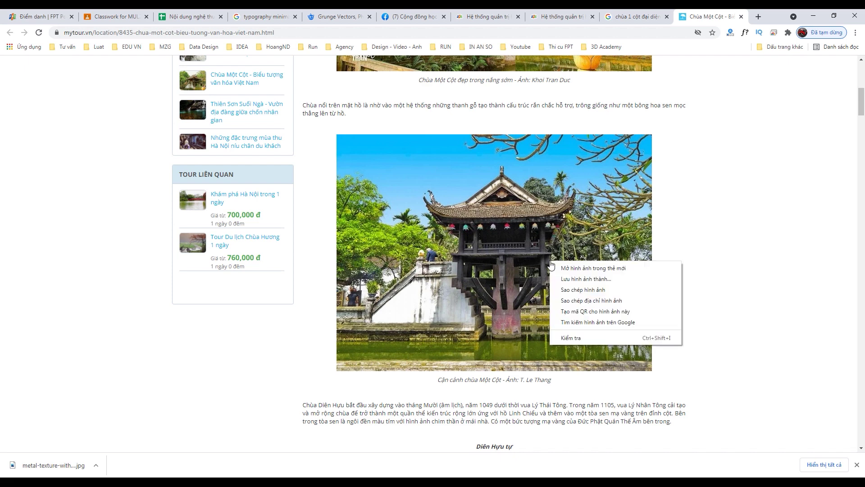
pyautogui.click(571, 289)
pyautogui.hotkey('alt', 'Tab')
pyautogui.hotkey('ctrl', 'v')
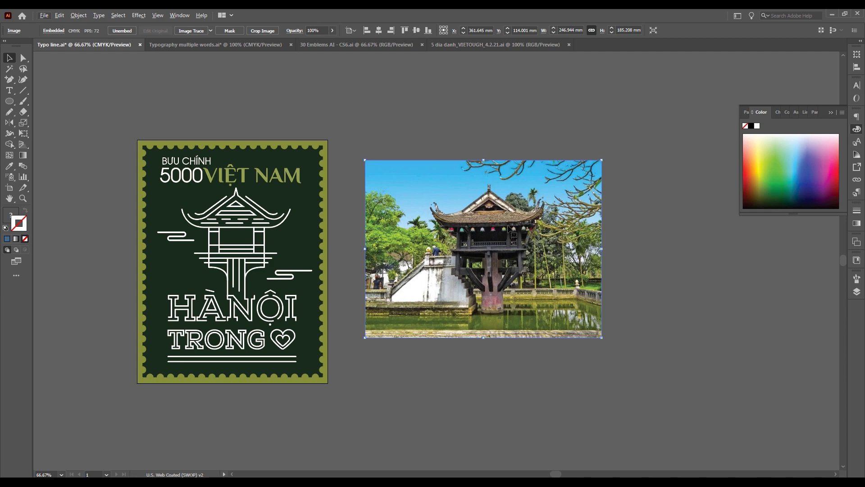
# Step: Lock the pasted pagoda photo in place
pyautogui.click(79, 15)
pyautogui.moveTo(89, 78)
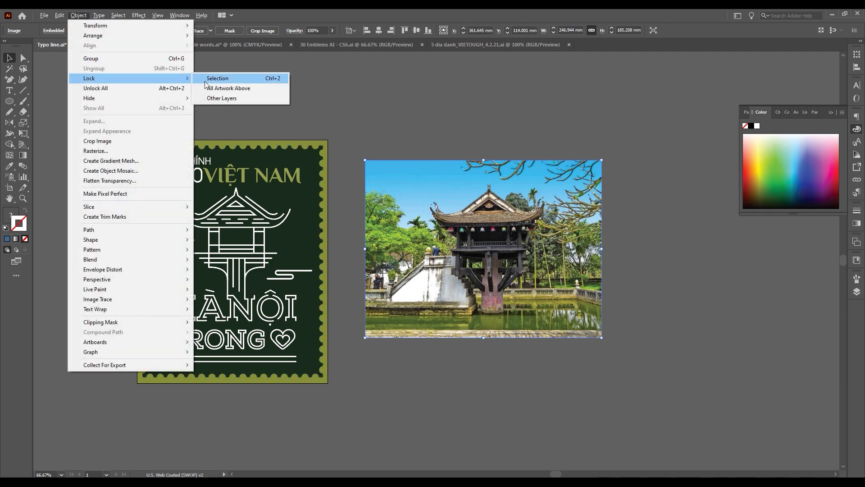
pyautogui.click(206, 80)
pyautogui.scroll(2, 481, 231)
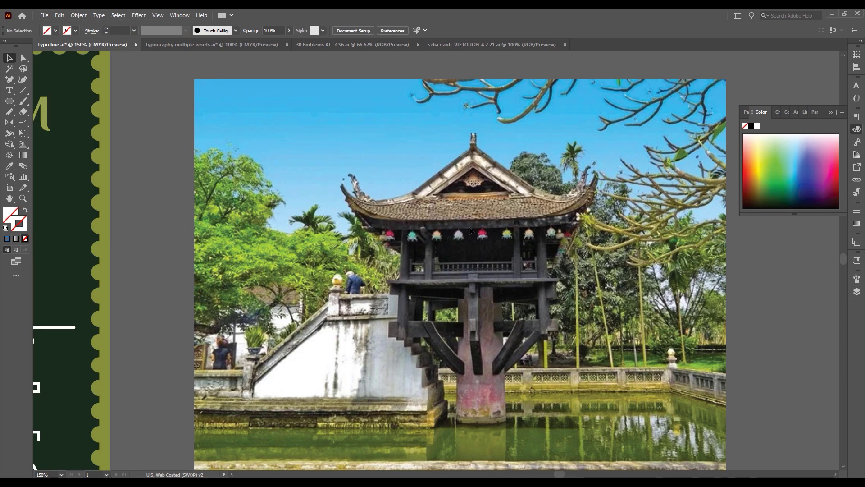
pyautogui.scroll(-3, 470, 230)
pyautogui.scroll(2, 494, 236)
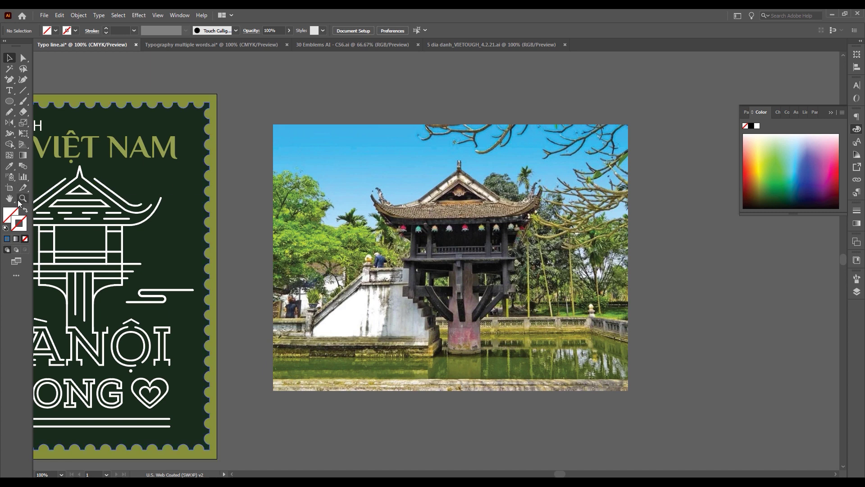
# Step: Choose the Pen tool and set the stroke colour to pure red #ff0000
pyautogui.click(9, 166)
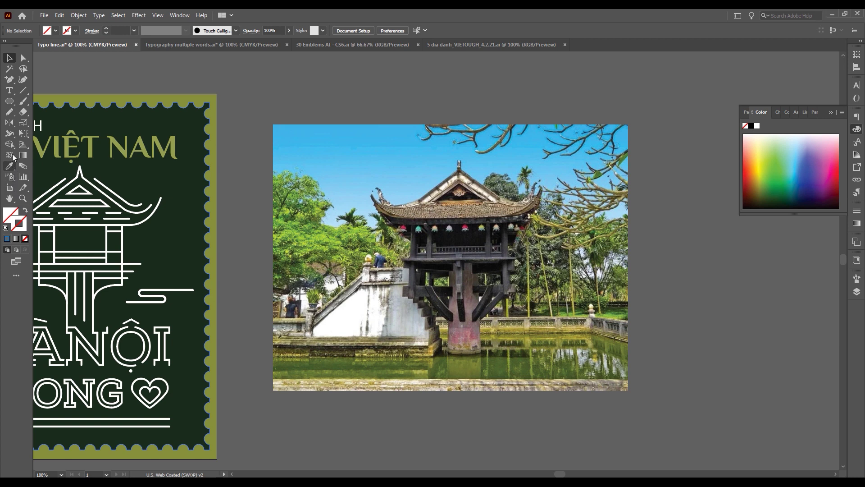
pyautogui.click(13, 84)
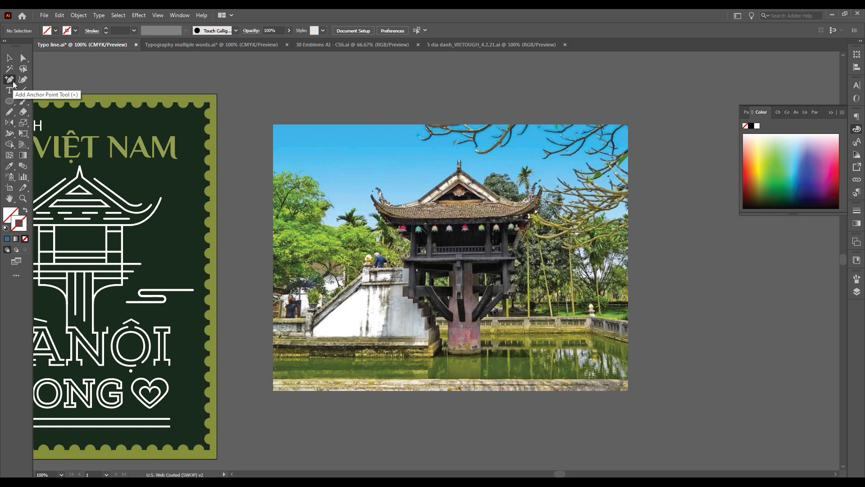
pyautogui.press('p')
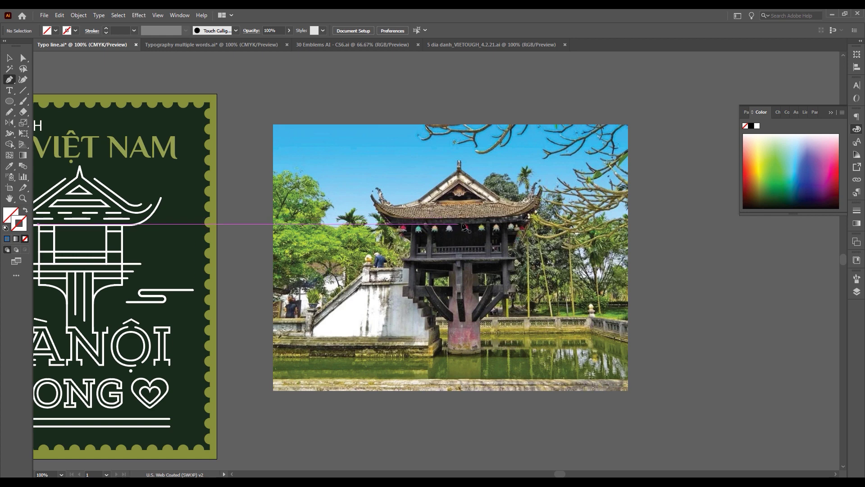
pyautogui.doubleClick(20, 223)
pyautogui.moveTo(446, 206); pyautogui.dragTo(445, 186)
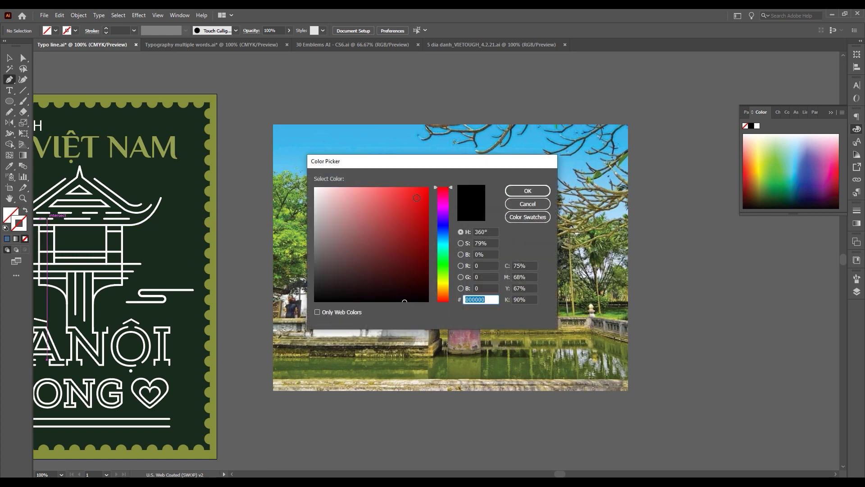
pyautogui.click(428, 187)
pyautogui.click(516, 190)
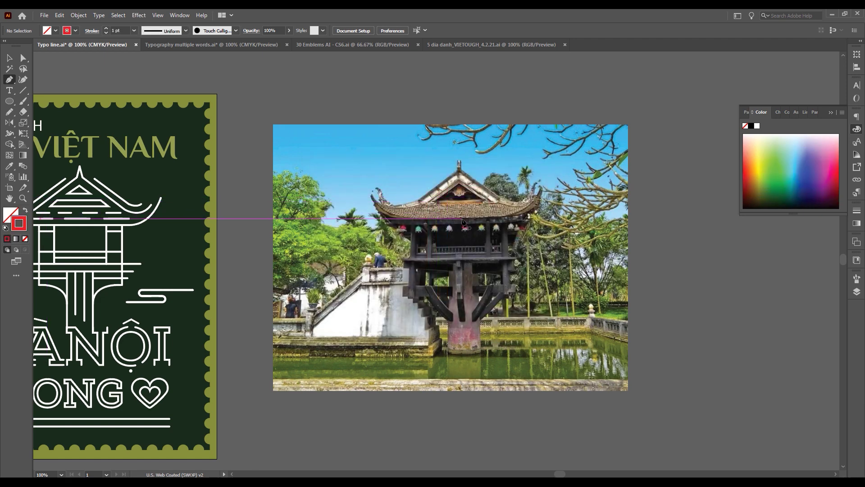
# Step: Start a trace on the roof, then undo the misplaced points
pyautogui.click(453, 186)
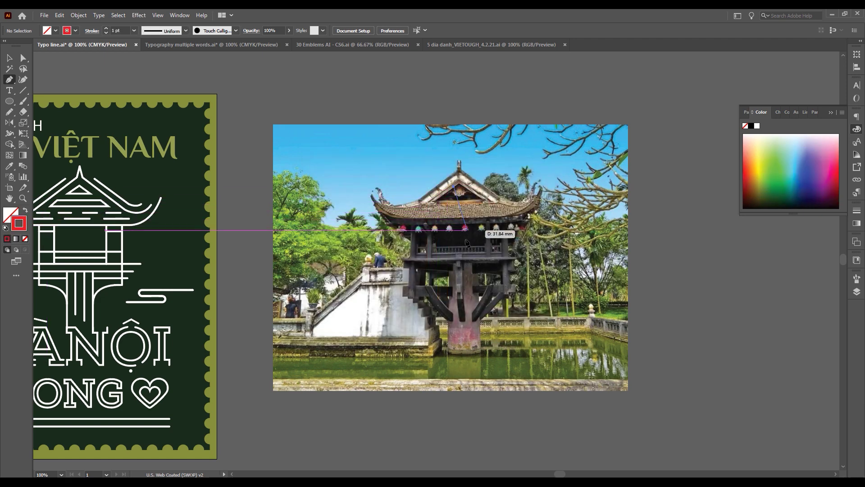
pyautogui.click(465, 244)
pyautogui.hotkey('ctrl', 'z')
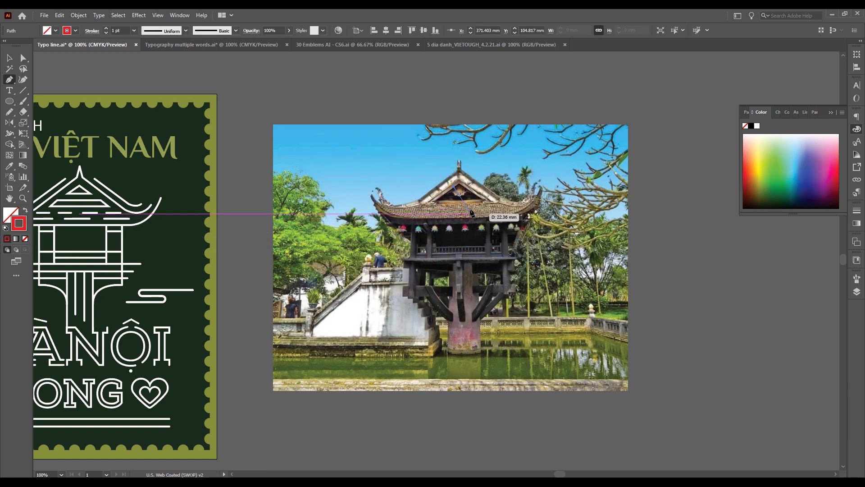
pyautogui.hotkey('ctrl', 'z')
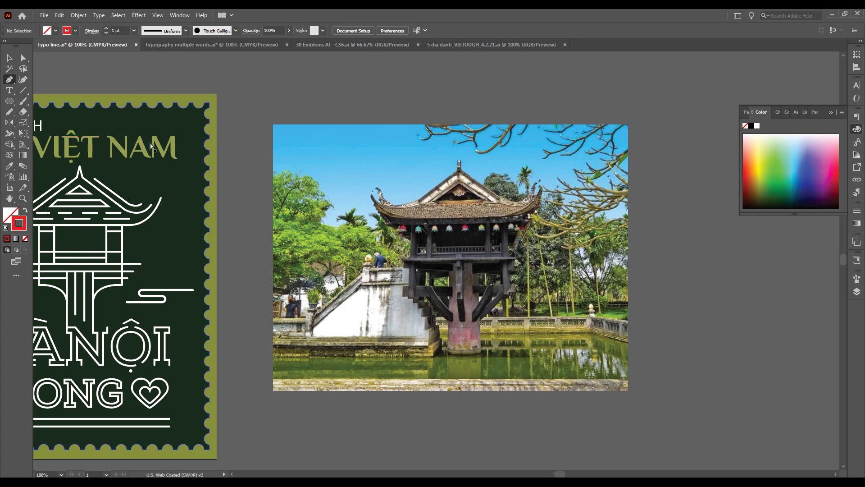
# Step: Show the rulers and place a vertical guide on the pagoda's central axis
pyautogui.hotkey('ctrl', 'r')
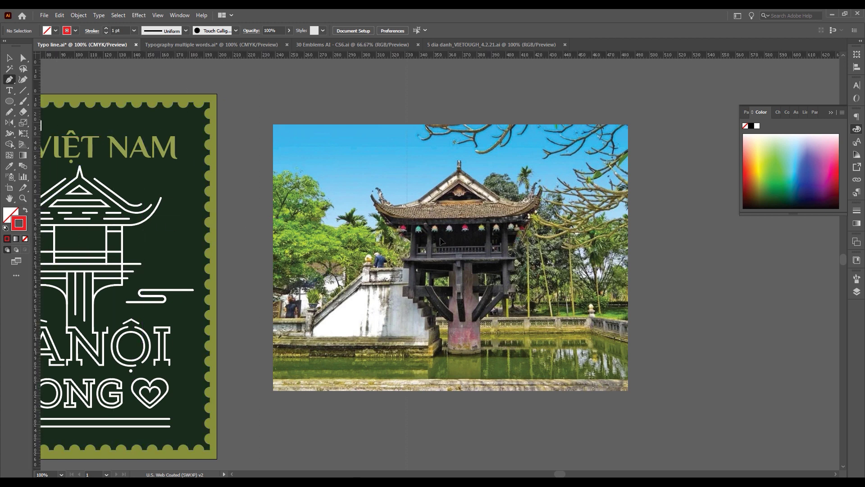
pyautogui.moveTo(440, 241); pyautogui.dragTo(461, 242)
pyautogui.moveTo(459, 242); pyautogui.dragTo(459, 242)
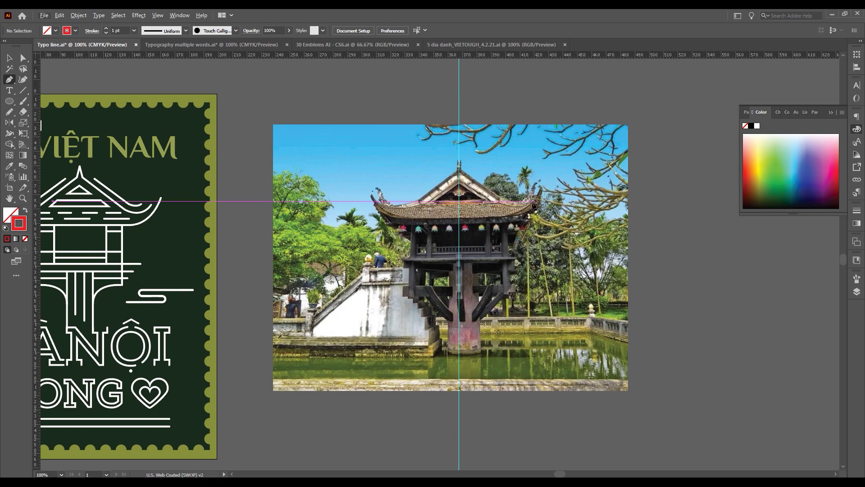
pyautogui.scroll(2, 526, 206)
pyautogui.scroll(1, 441, 201)
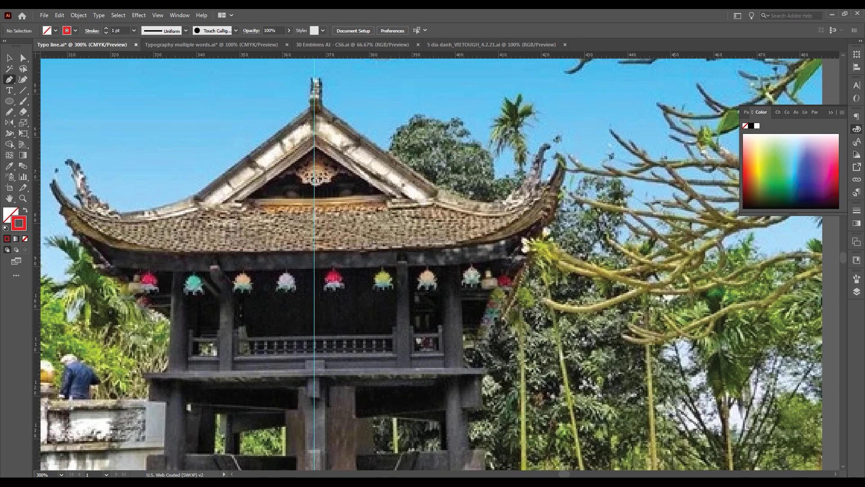
# Step: Trace the right eave's underside from the centre guide, curving up to the upturned tip
pyautogui.click(315, 248)
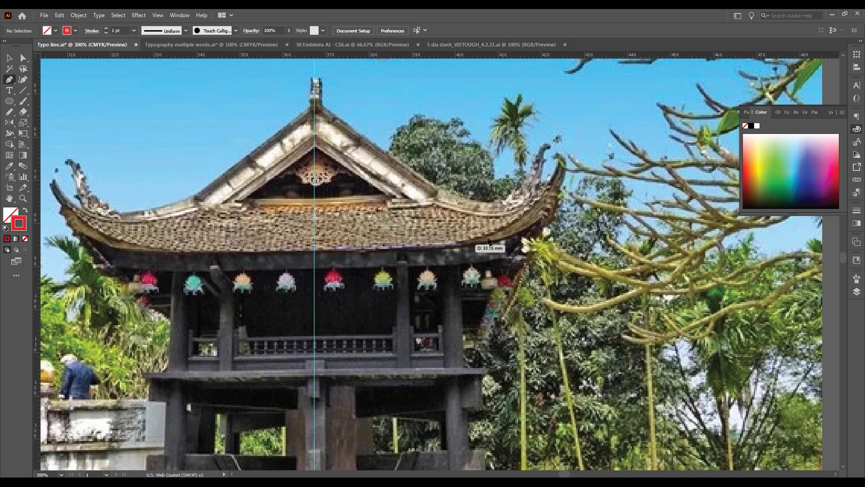
pyautogui.click(464, 249)
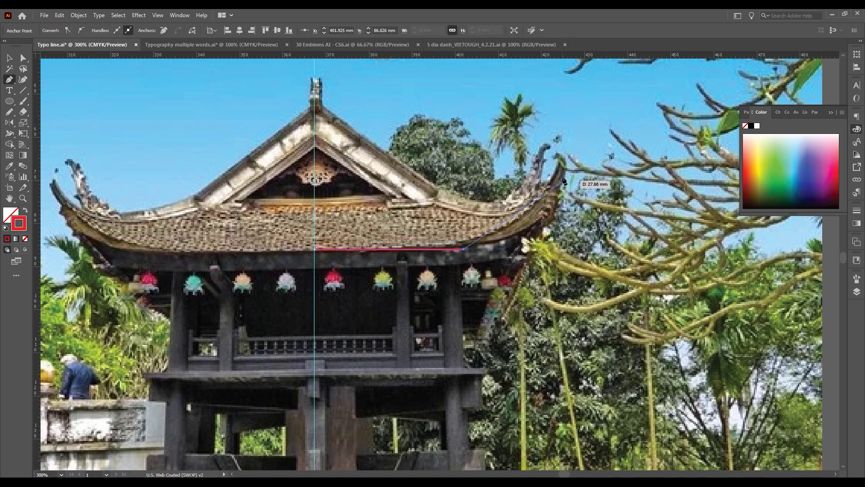
pyautogui.moveTo(566, 161); pyautogui.dragTo(569, 68)
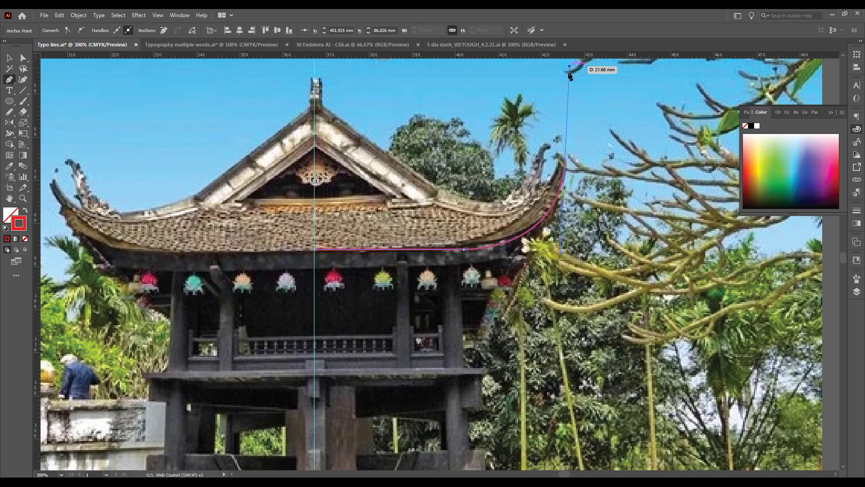
pyautogui.click(9, 58)
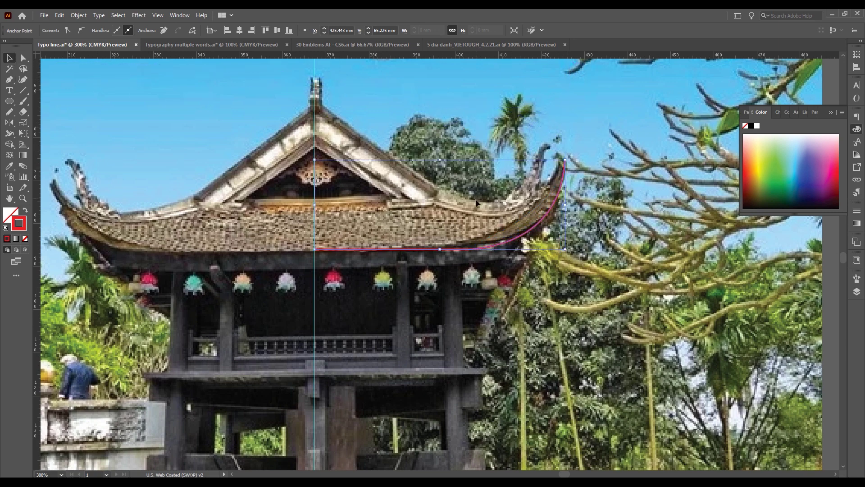
pyautogui.click(356, 210)
pyautogui.scroll(-1, 357, 210)
pyautogui.scroll(-2, 357, 210)
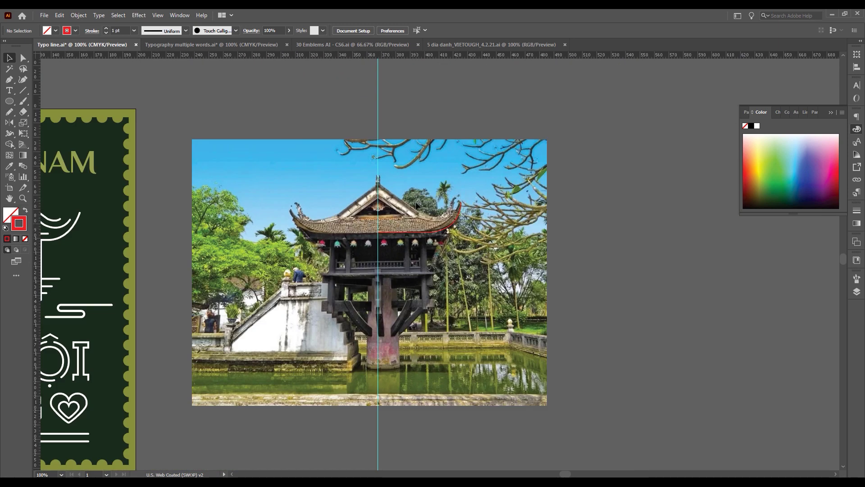
pyautogui.scroll(1, 415, 205)
pyautogui.scroll(1, 415, 204)
pyautogui.scroll(-2, 415, 204)
pyautogui.hscroll(-2, 343, 205)
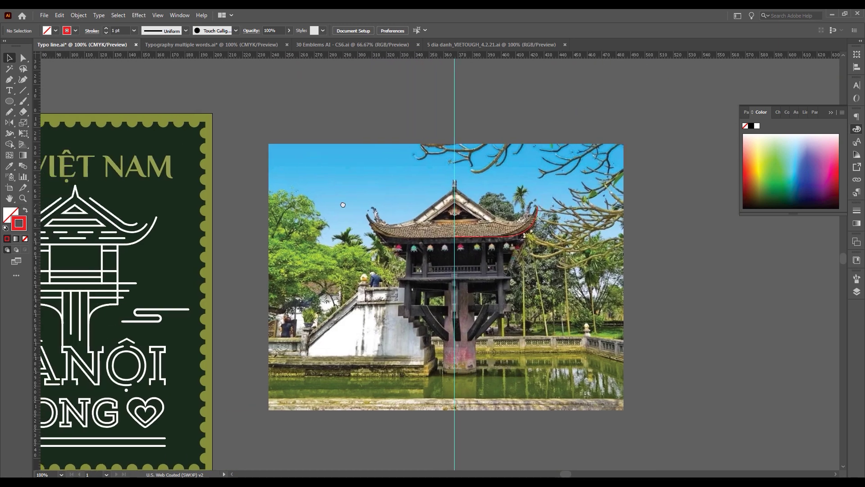
pyautogui.moveTo(342, 204); pyautogui.dragTo(315, 213)
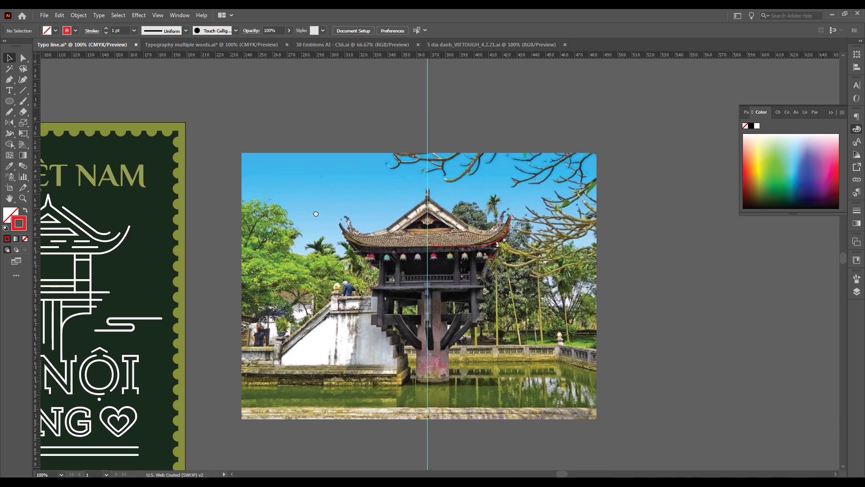
pyautogui.scroll(2, 469, 219)
pyautogui.scroll(1, 433, 208)
pyautogui.scroll(2, 433, 208)
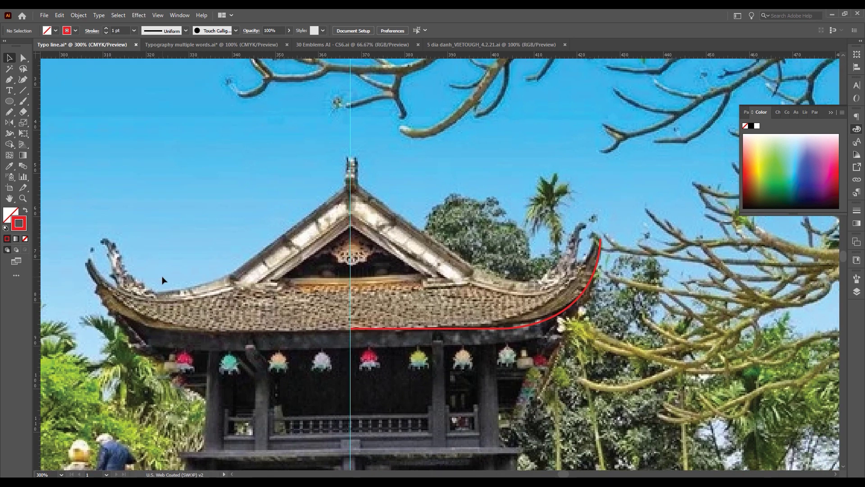
# Step: Draw a red curve along the roof's upper edge from the peak to the upturned corner
pyautogui.press('p')
pyautogui.scroll(-6, 393, 228)
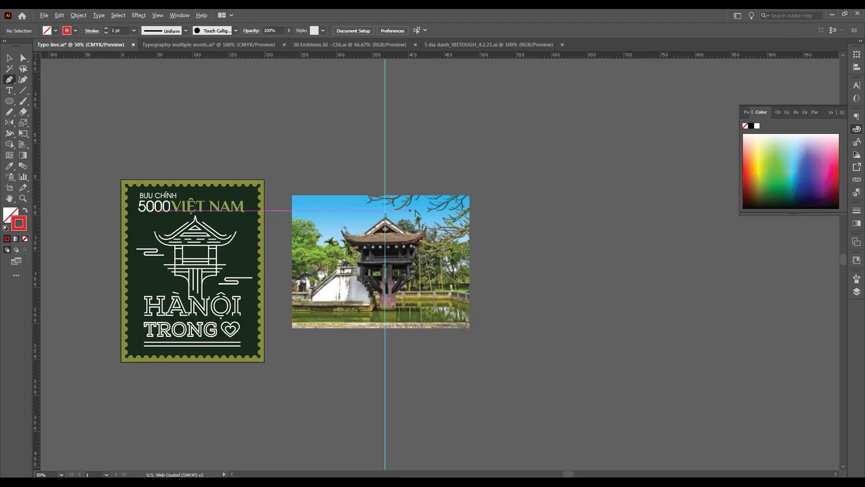
pyautogui.scroll(1, 392, 230)
pyautogui.scroll(2, 391, 232)
pyautogui.scroll(3, 391, 233)
pyautogui.scroll(1, 391, 233)
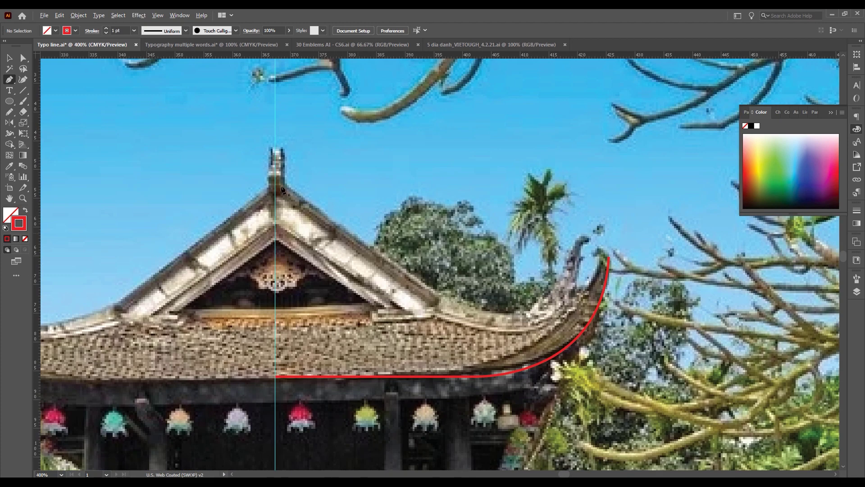
pyautogui.click(276, 150)
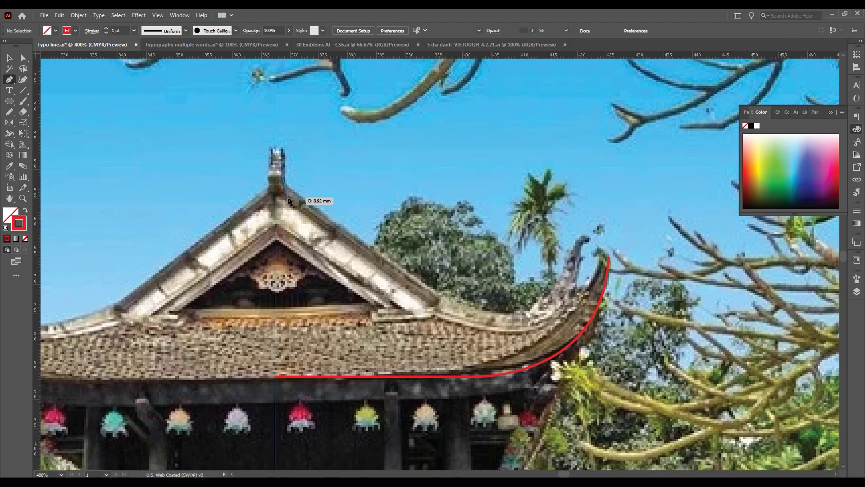
pyautogui.moveTo(287, 198); pyautogui.dragTo(347, 255)
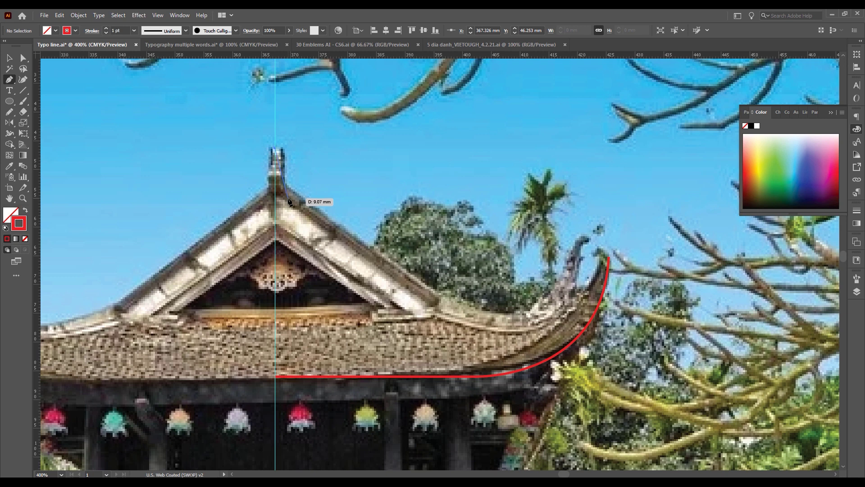
pyautogui.click(465, 321)
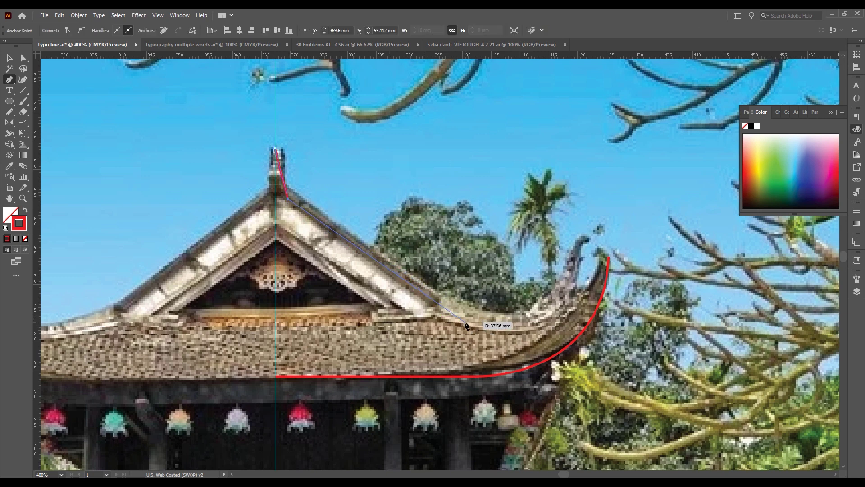
pyautogui.moveTo(571, 283); pyautogui.dragTo(604, 210)
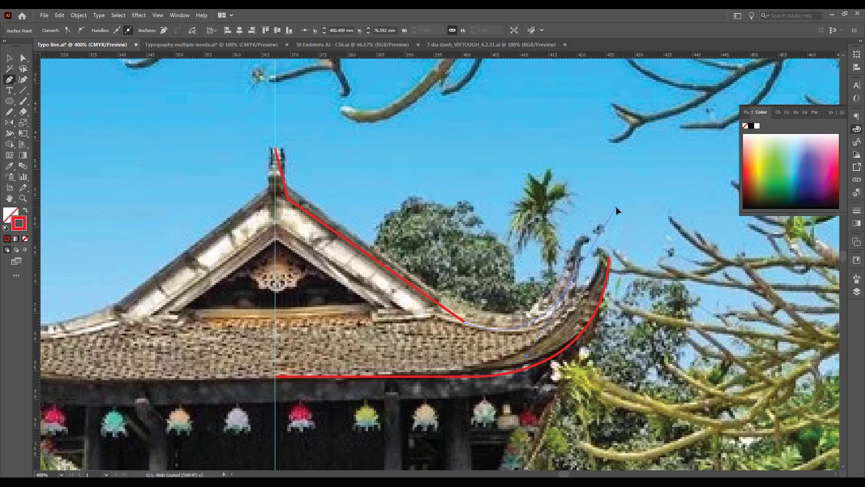
pyautogui.moveTo(603, 210); pyautogui.dragTo(616, 207)
pyautogui.hotkey('ctrl', 'shift', 'a')
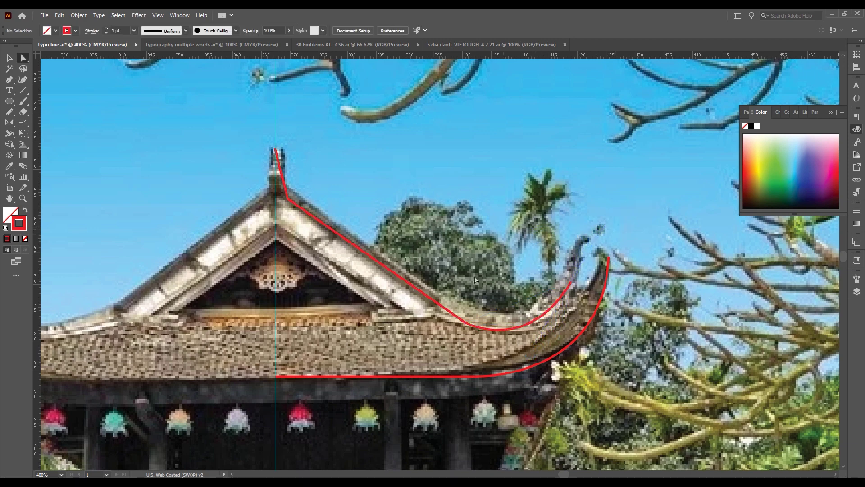
pyautogui.hotkey('ctrl', '-')
pyautogui.hotkey('ctrl', '+')
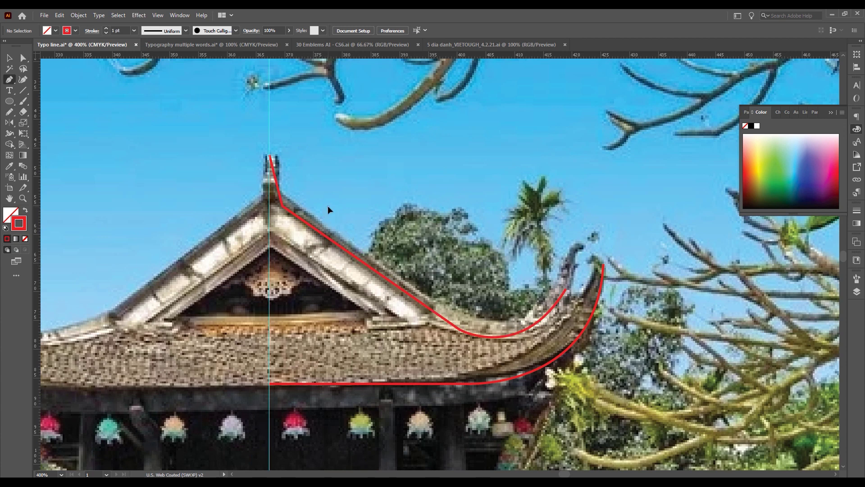
# Step: Add a shorter parallel red stroke between the two roof curves
pyautogui.click(328, 206)
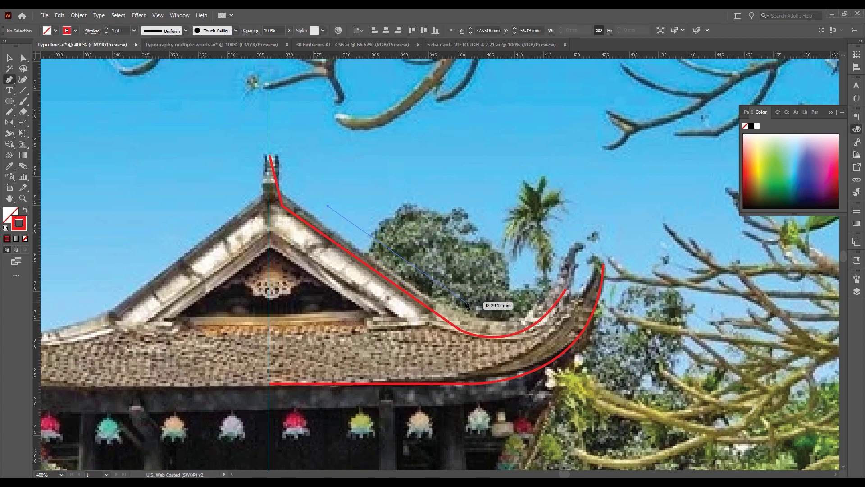
pyautogui.click(454, 294)
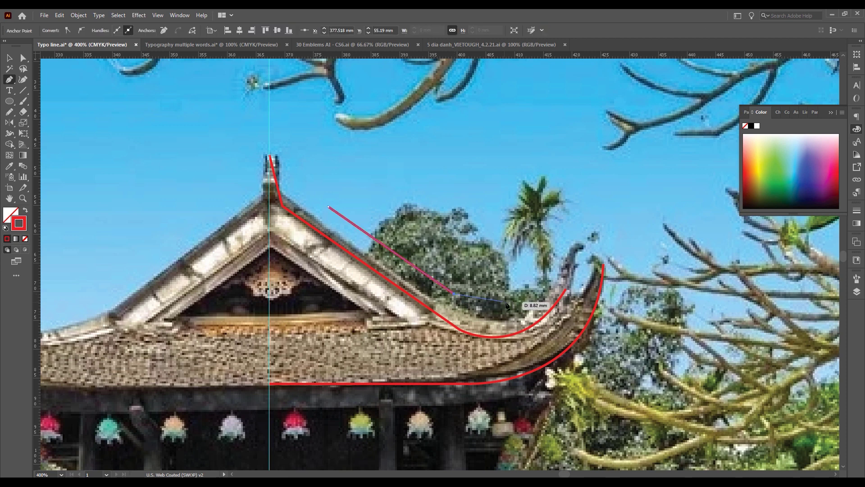
pyautogui.moveTo(500, 301); pyautogui.dragTo(528, 292)
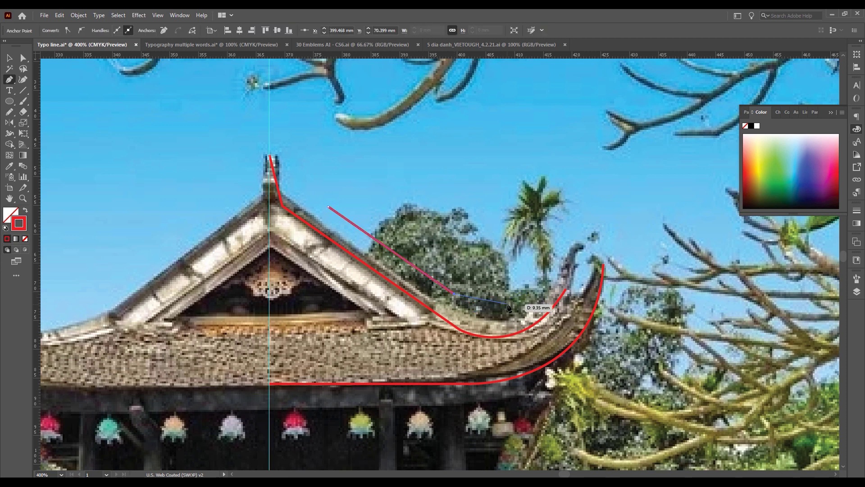
pyautogui.keyDown('ctrl'); pyautogui.click(528, 291); pyautogui.keyUp('ctrl')
pyautogui.hotkey('ctrl', '-')
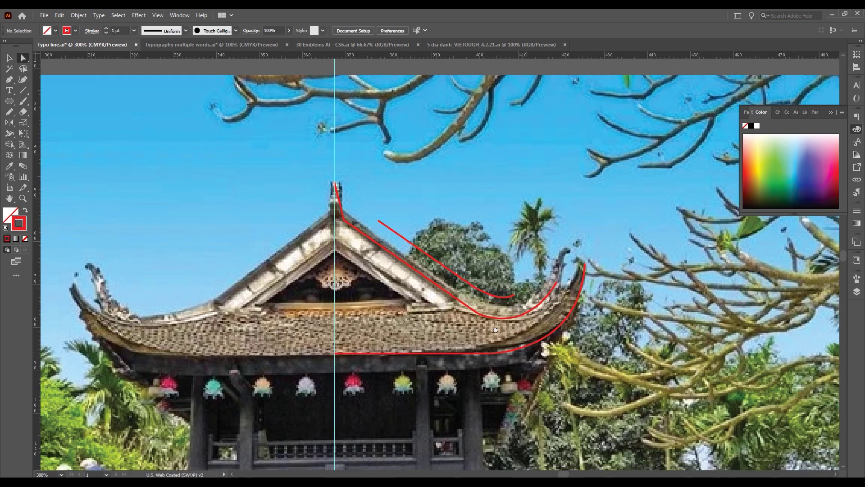
# Step: Trace the gable from its peak down the right edge and along the base to the centre guide
pyautogui.moveTo(487, 356); pyautogui.dragTo(452, 328)
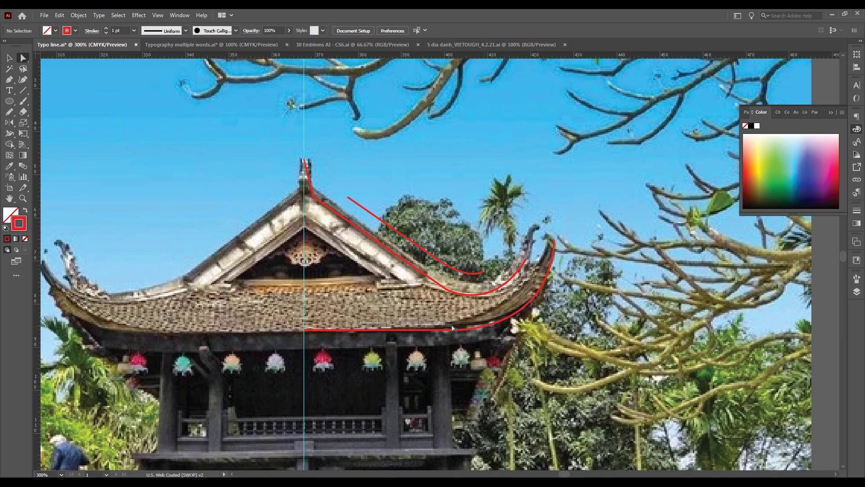
pyautogui.click(9, 58)
pyautogui.scroll(1, 363, 261)
pyautogui.scroll(-4, 362, 263)
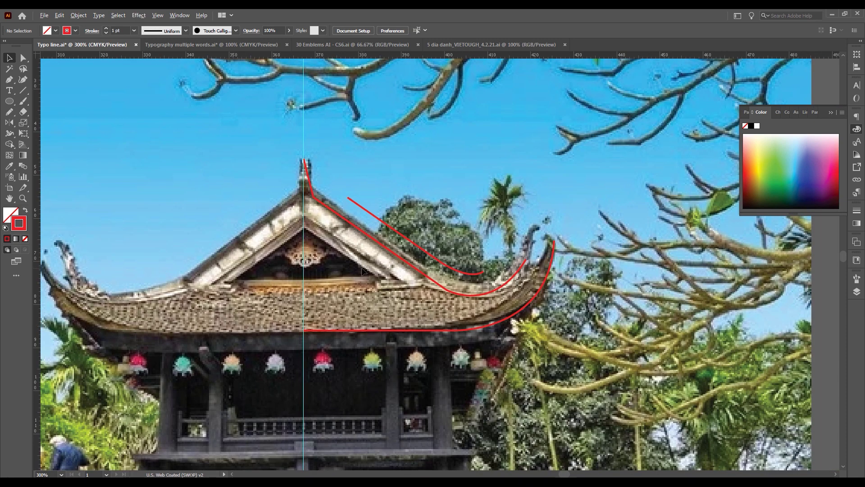
pyautogui.scroll(4, 361, 270)
pyautogui.press('p')
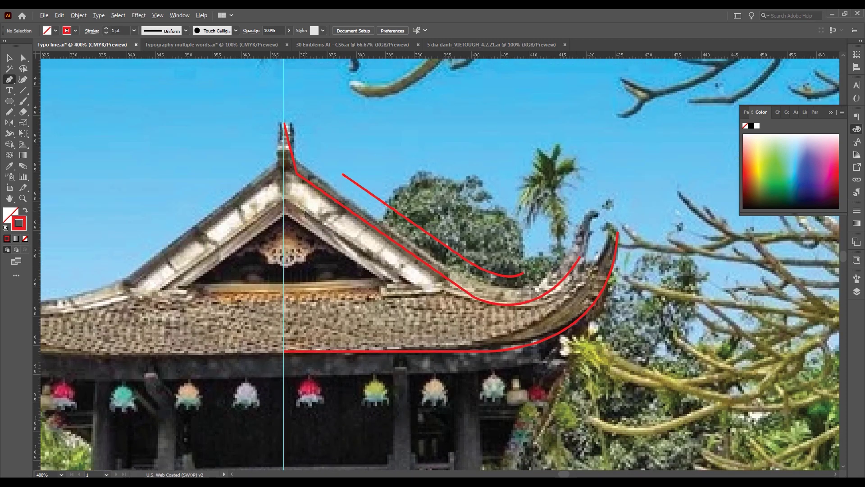
pyautogui.scroll(1, 316, 214)
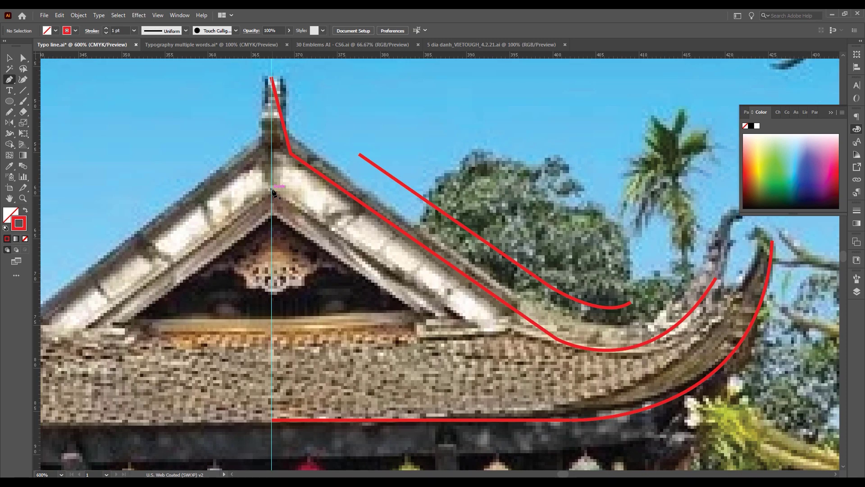
pyautogui.click(271, 189)
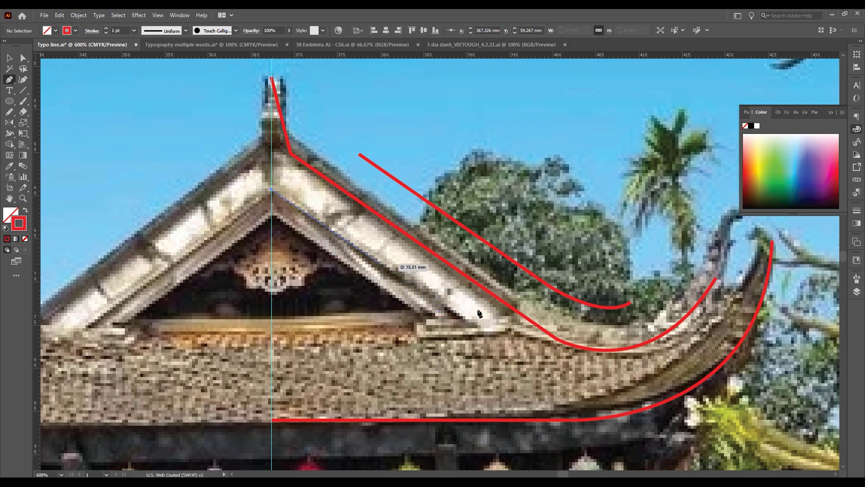
pyautogui.click(476, 324)
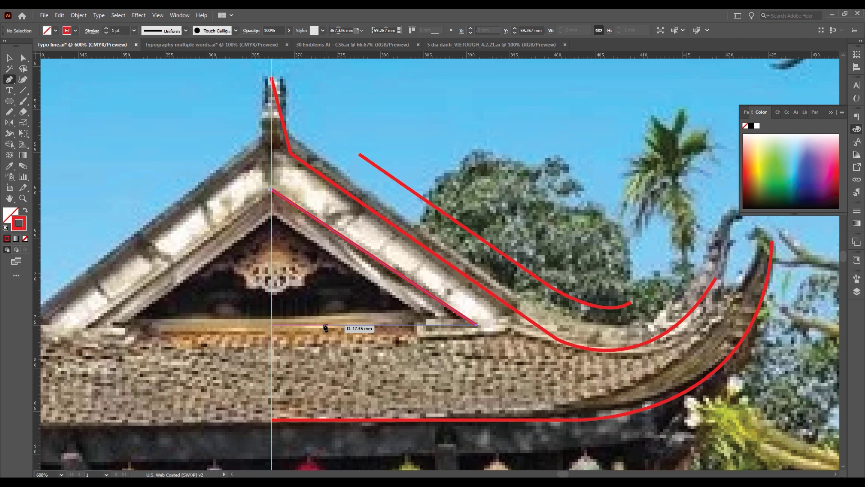
pyautogui.click(271, 325)
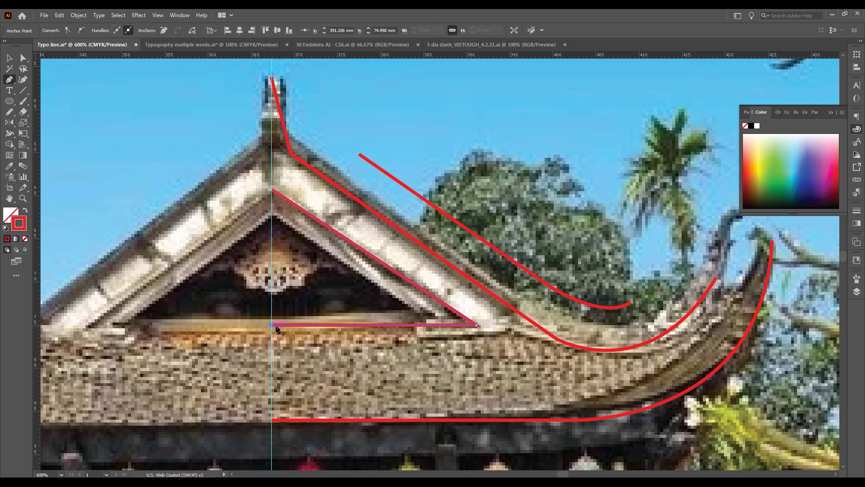
pyautogui.keyDown('ctrl'); pyautogui.click(369, 347); pyautogui.keyUp('ctrl')
pyautogui.hotkey('ctrl', '-')
pyautogui.hotkey('ctrl', '-')
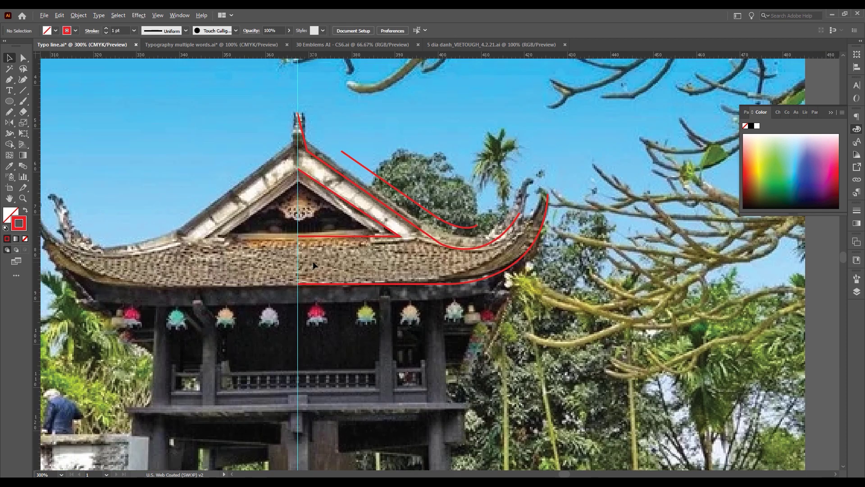
pyautogui.scroll(-3, 335, 298)
pyautogui.scroll(-2, 352, 270)
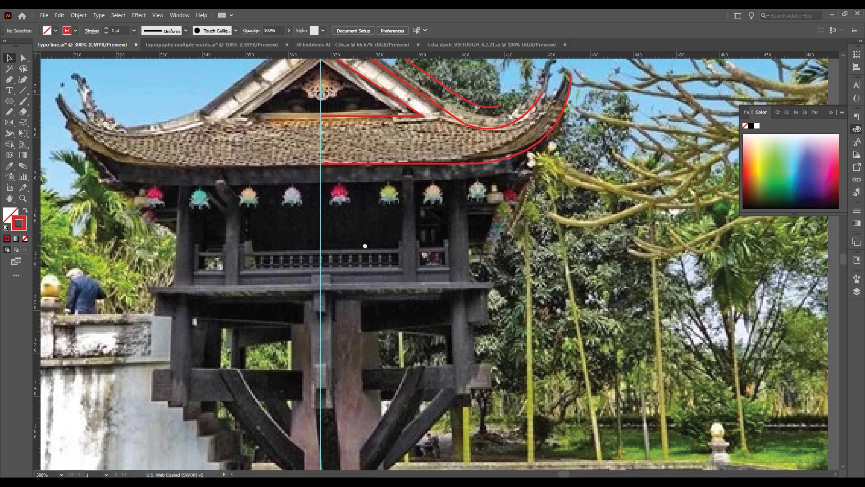
pyautogui.hotkey('ctrl', '-')
pyautogui.hotkey('ctrl', '-')
pyautogui.hotkey('ctrl', '-')
pyautogui.hotkey('ctrl', '-')
pyautogui.hotkey('ctrl', '-')
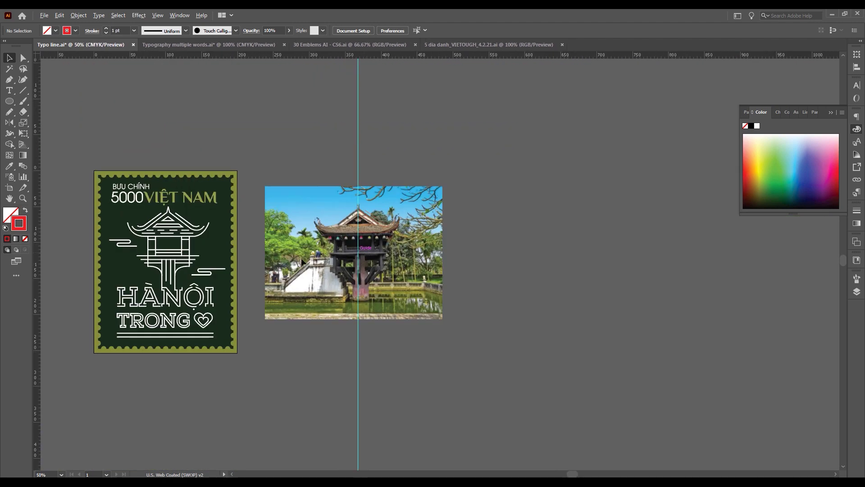
# Step: Zoom to about 300% on the pagoda's roof and upper storey
pyautogui.keyDown('alt'); pyautogui.scroll(3, 177, 267); pyautogui.keyUp('alt')
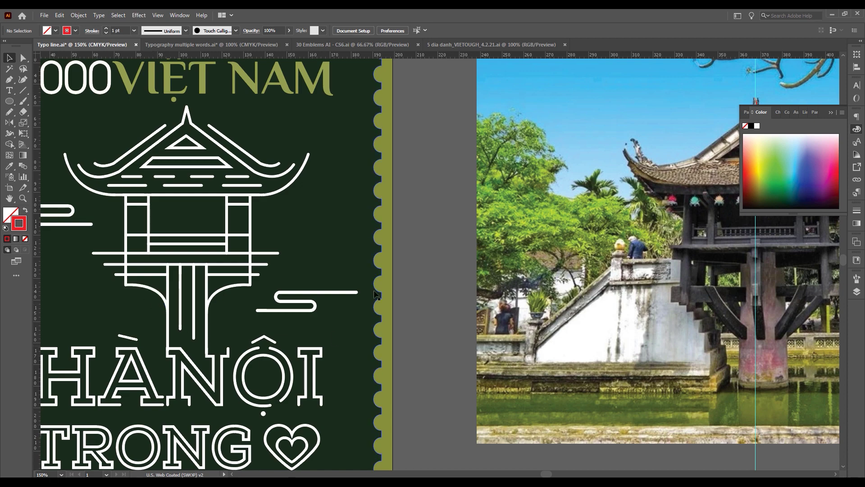
pyautogui.keyDown('alt'); pyautogui.scroll(-3, 231, 271); pyautogui.keyUp('alt')
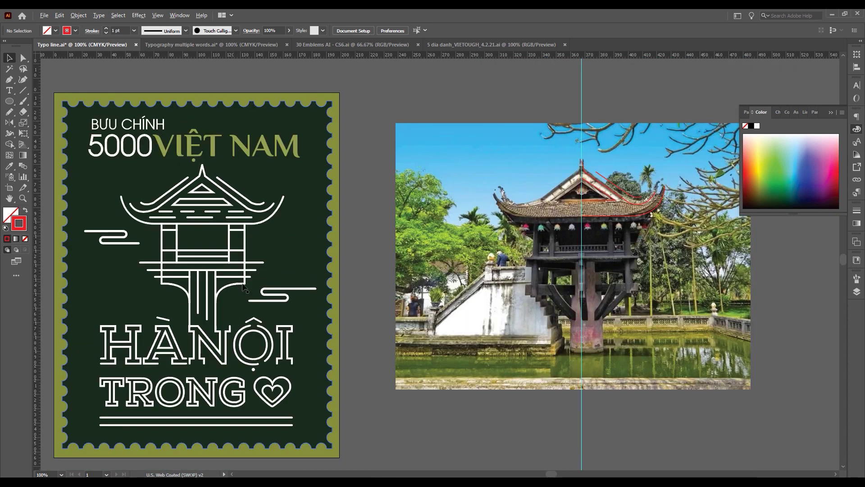
pyautogui.keyDown('alt'); pyautogui.scroll(2, 515, 309); pyautogui.keyUp('alt')
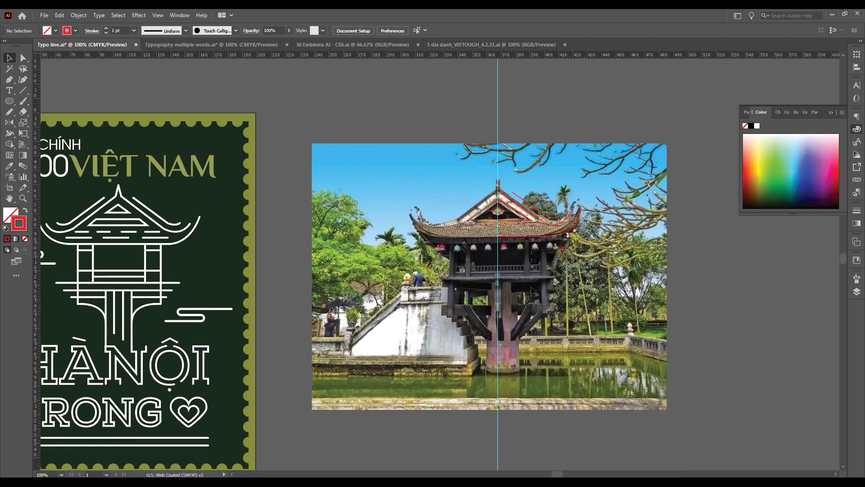
pyautogui.keyDown('alt'); pyautogui.scroll(3, 532, 293); pyautogui.keyUp('alt')
pyautogui.keyDown('alt'); pyautogui.scroll(2, 542, 278); pyautogui.keyUp('alt')
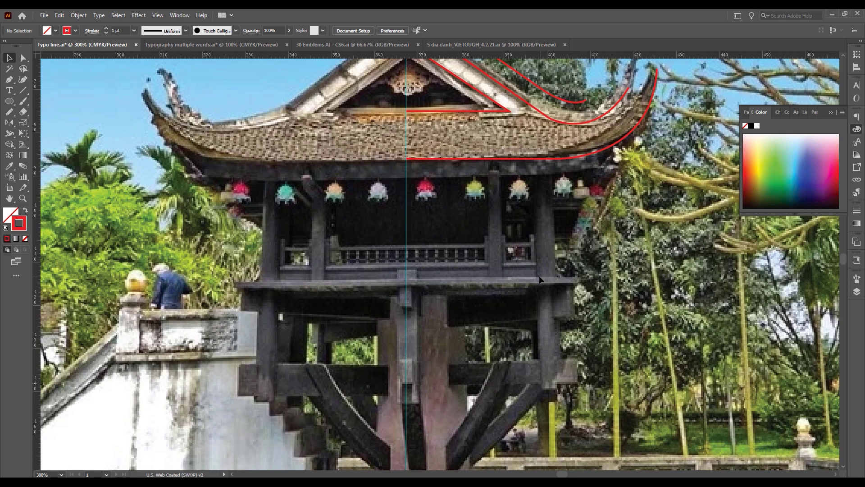
# Step: Draw a red line along the pagoda's floor beam
pyautogui.press('p')
pyautogui.moveTo(407, 283); pyautogui.dragTo(577, 285)
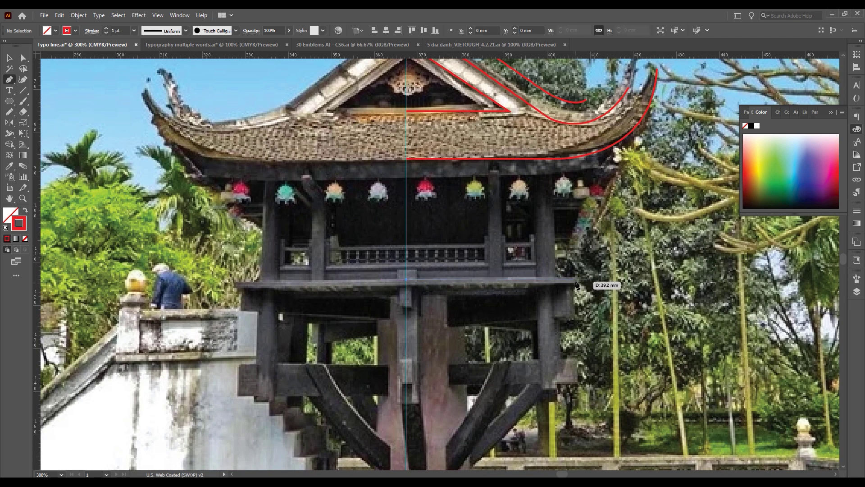
pyautogui.keyDown('ctrl'); pyautogui.click(553, 295); pyautogui.keyUp('ctrl')
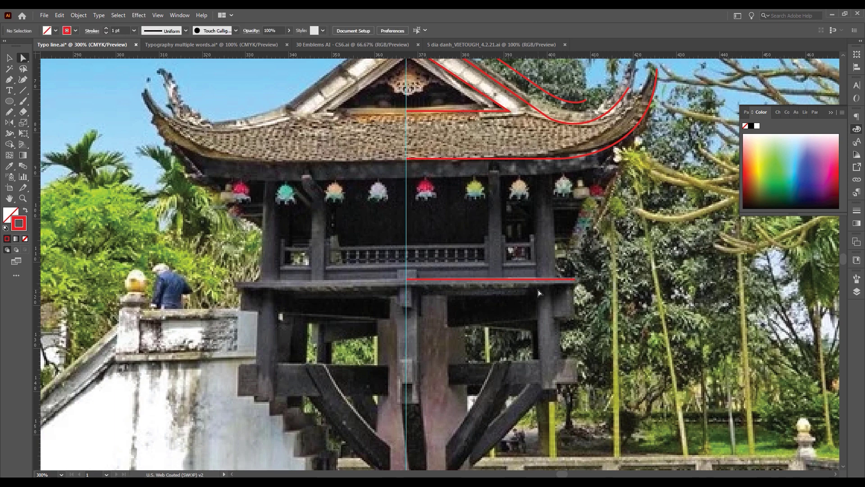
# Step: Draw two vertical post lines from the roof edge down to the floor beam
pyautogui.press('p')
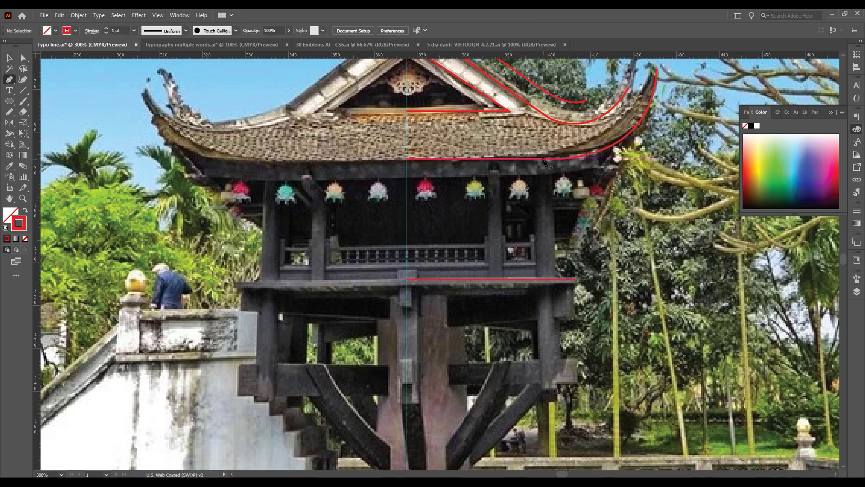
pyautogui.moveTo(543, 159); pyautogui.dragTo(549, 323)
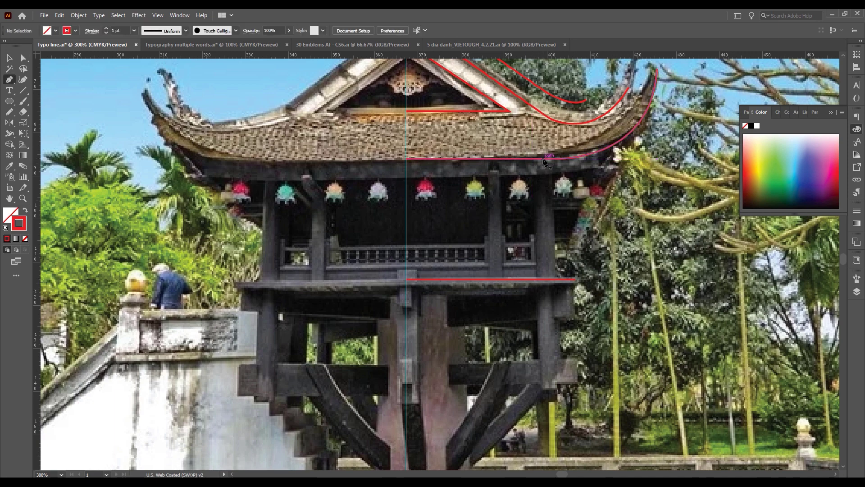
pyautogui.click(548, 319)
pyautogui.keyDown('ctrl'); pyautogui.click(534, 295); pyautogui.keyUp('ctrl')
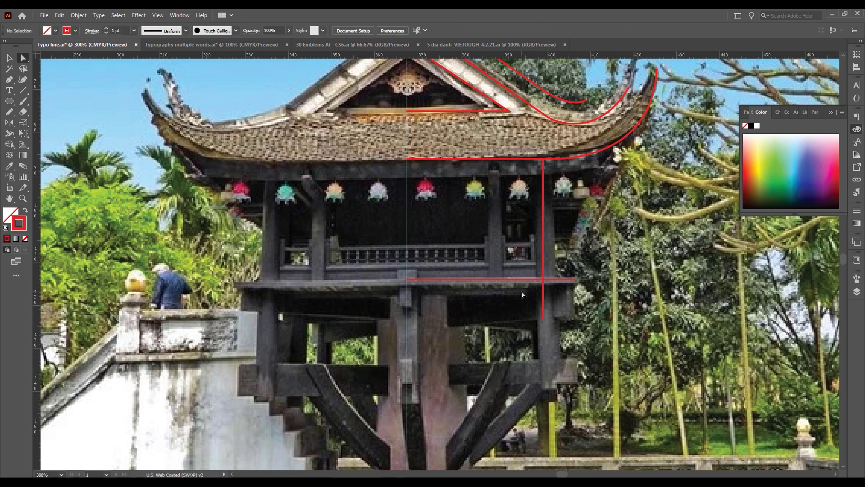
pyautogui.press('p')
pyautogui.click(494, 158)
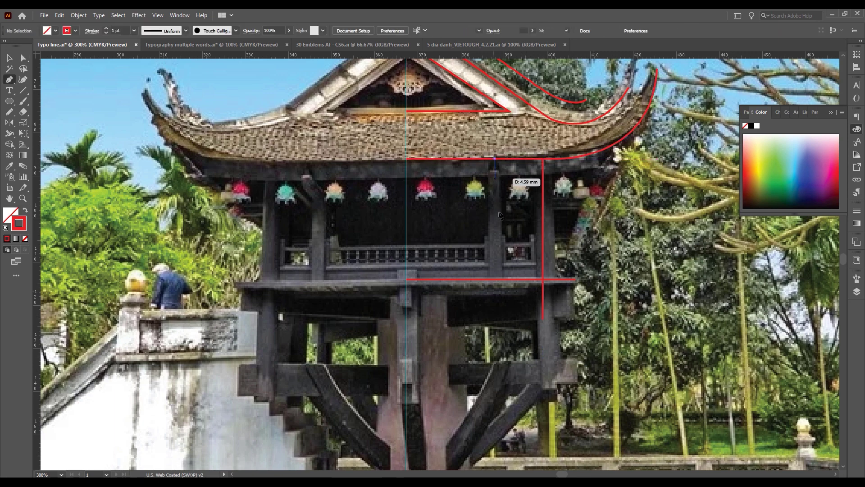
pyautogui.click(496, 279)
pyautogui.keyDown('ctrl'); pyautogui.click(489, 245); pyautogui.keyUp('ctrl')
# Step: Draw a railing from the centre guide to the right post, plus a short crossbar between the posts
pyautogui.scroll(2, 489, 243)
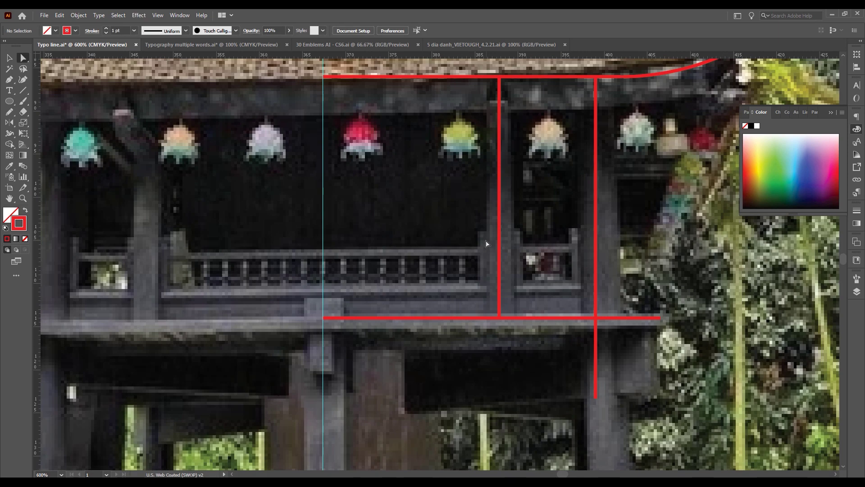
pyautogui.press('p')
pyautogui.click(322, 250)
pyautogui.click(595, 251)
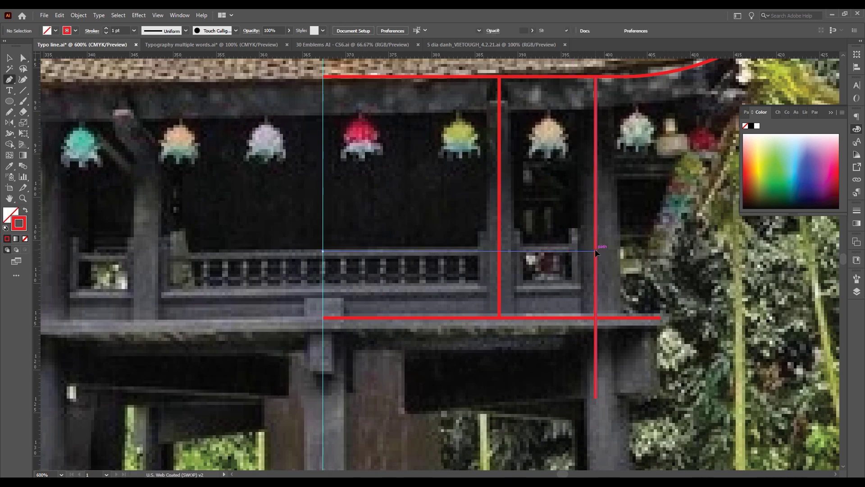
pyautogui.keyDown('ctrl'); pyautogui.click(543, 234); pyautogui.keyUp('ctrl')
pyautogui.scroll(-1, 544, 235)
pyautogui.scroll(3, 490, 314)
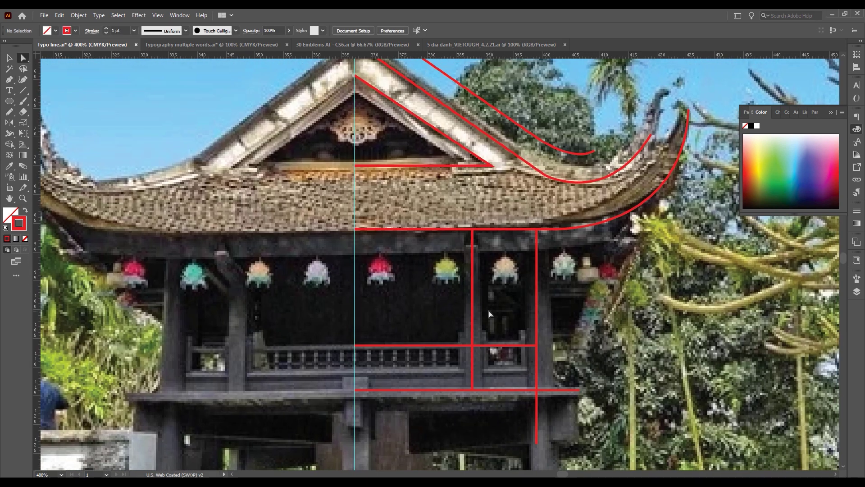
pyautogui.press('p')
pyautogui.click(473, 250)
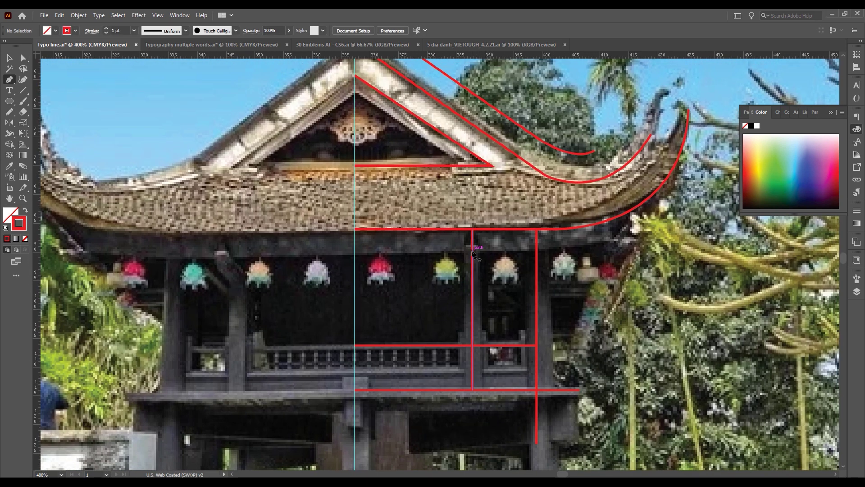
pyautogui.click(537, 251)
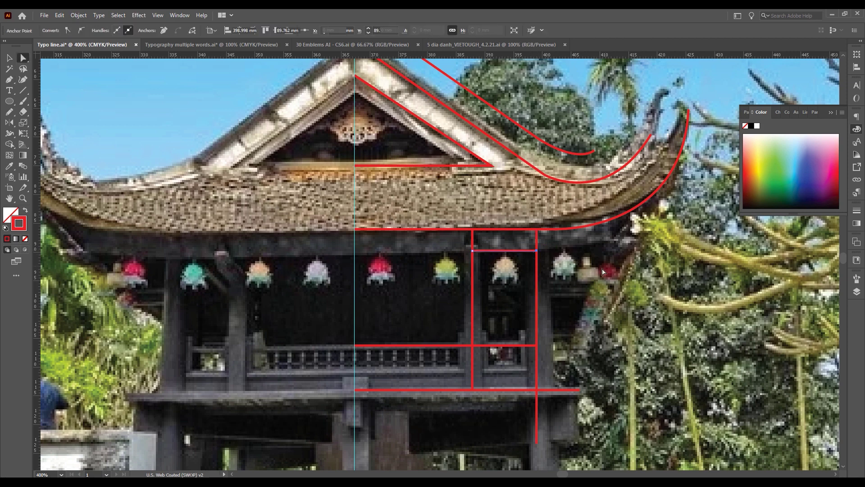
pyautogui.scroll(-2, 552, 310)
pyautogui.scroll(-1, 552, 309)
pyautogui.scroll(1, 426, 337)
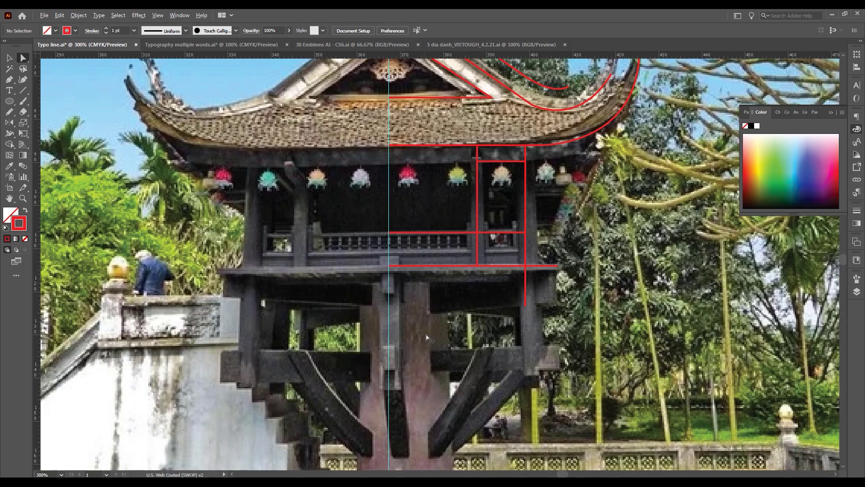
# Step: Draw the straight pillar line from under the floor beam down toward the pond
pyautogui.press('p')
pyautogui.scroll(-1, 414, 332)
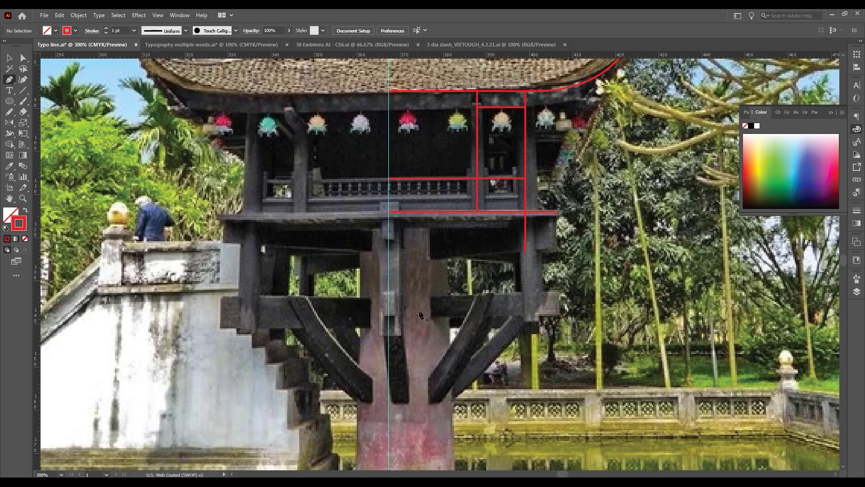
pyautogui.click(433, 212)
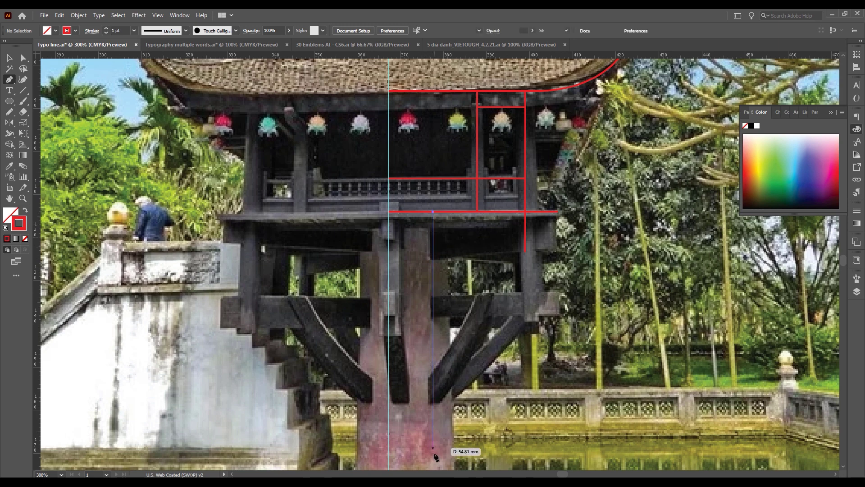
pyautogui.moveTo(433, 448); pyautogui.dragTo(465, 428)
pyautogui.scroll(-2, 434, 449)
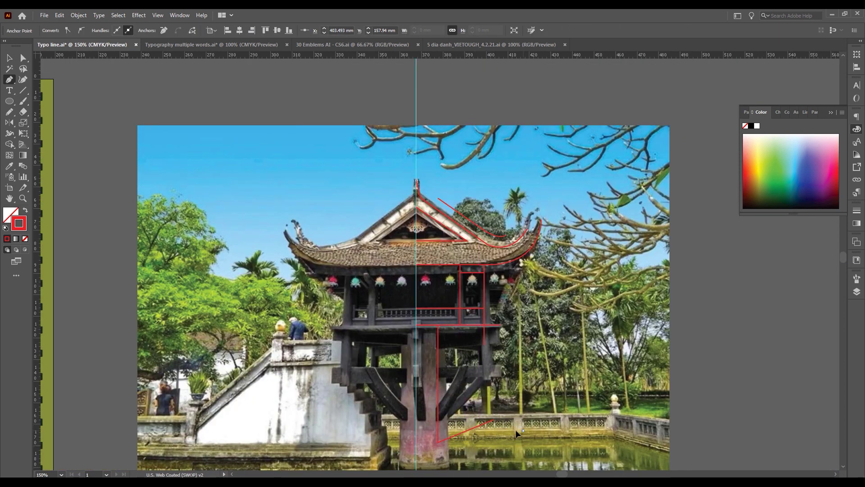
pyautogui.click(438, 441)
pyautogui.scroll(-3, 577, 259)
pyautogui.hscroll(-6, 576, 259)
# Step: Add a horizontal line under the floor beam ending at the right post
pyautogui.moveTo(576, 259)
pyautogui.mouseDown()
pyautogui.moveTo(411, 318)
pyautogui.moveTo(348, 321)
pyautogui.mouseUp()
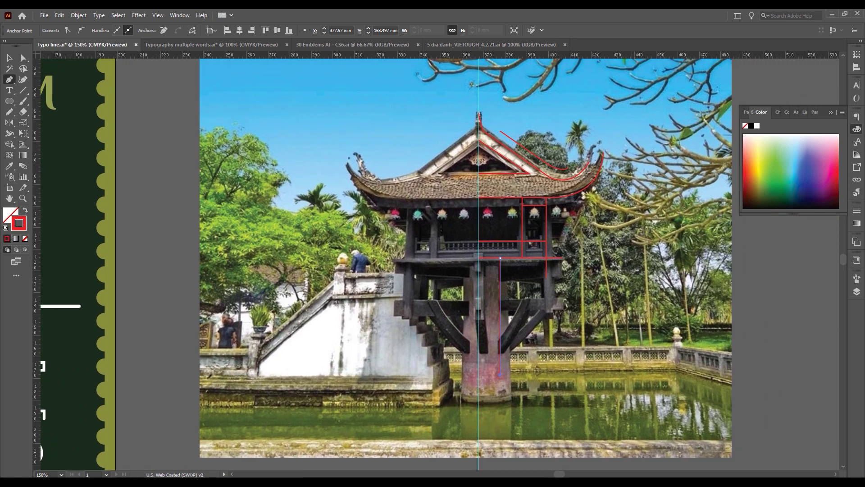
pyautogui.hotkey('ctrl', '+')
pyautogui.scroll(1, 489, 315)
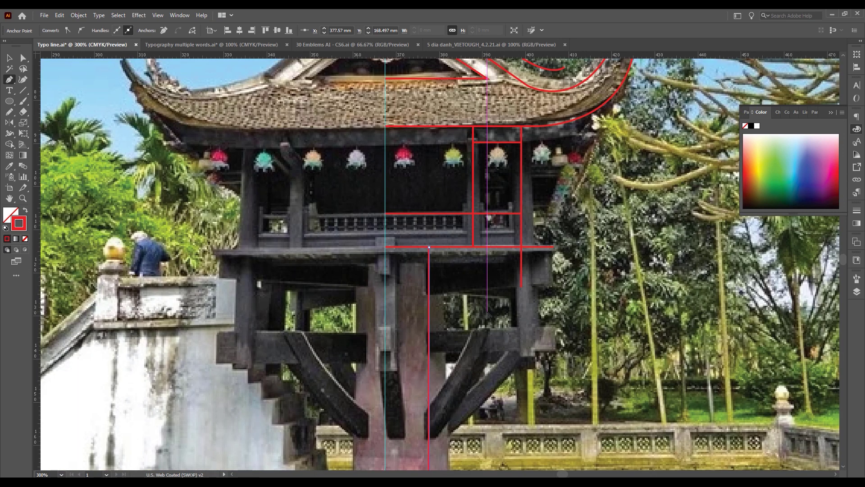
pyautogui.scroll(-4, 488, 314)
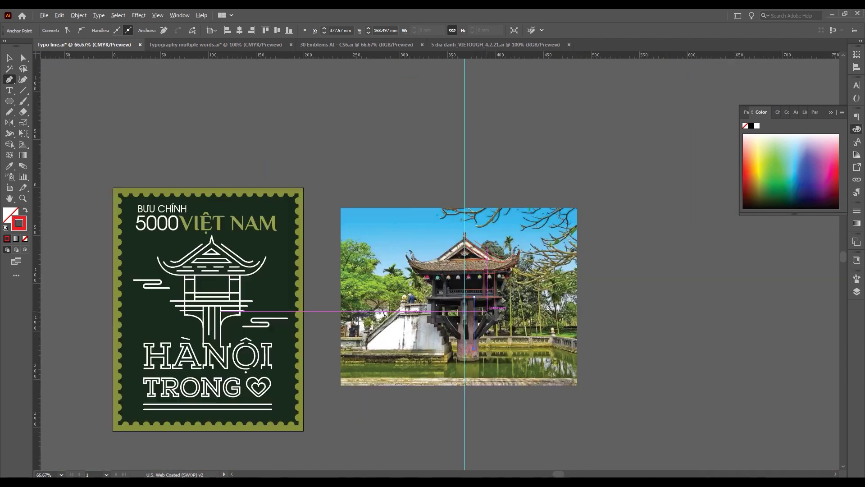
pyautogui.scroll(2, 487, 314)
pyautogui.scroll(2, 487, 314)
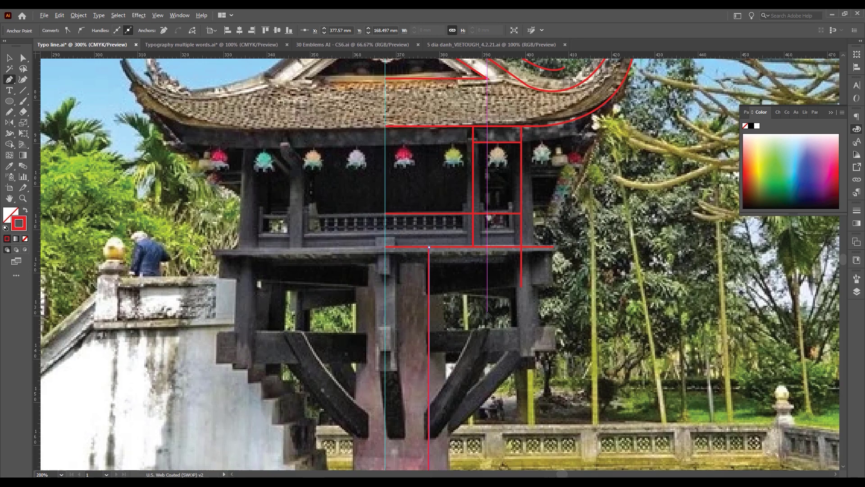
pyautogui.scroll(1, 488, 308)
pyautogui.scroll(1, 450, 280)
pyautogui.scroll(-1, 446, 276)
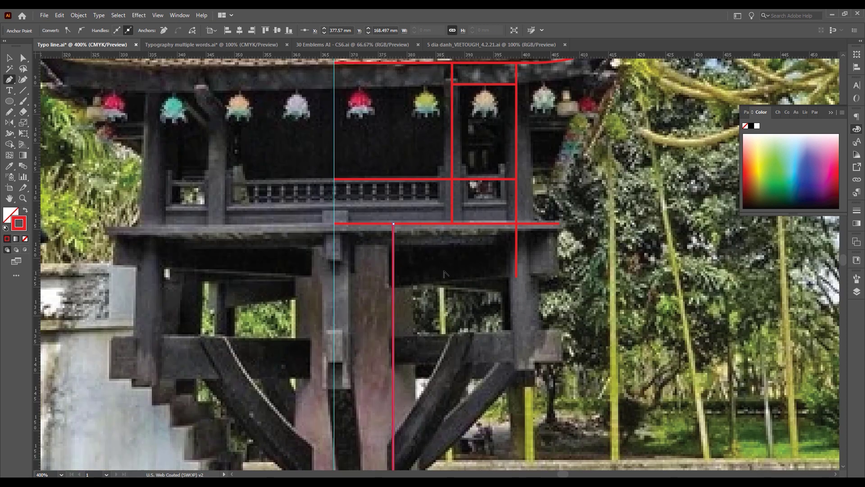
pyautogui.click(393, 259)
pyautogui.click(531, 259)
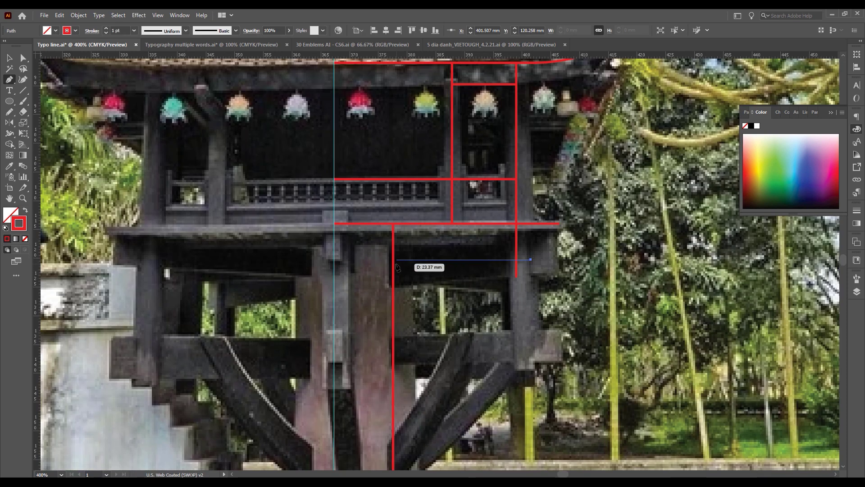
pyautogui.keyDown('ctrl'); pyautogui.click(457, 281); pyautogui.keyUp('ctrl')
# Step: Curve a bracket from the horizontal line down onto the pillar
pyautogui.press('p')
pyautogui.click(476, 260)
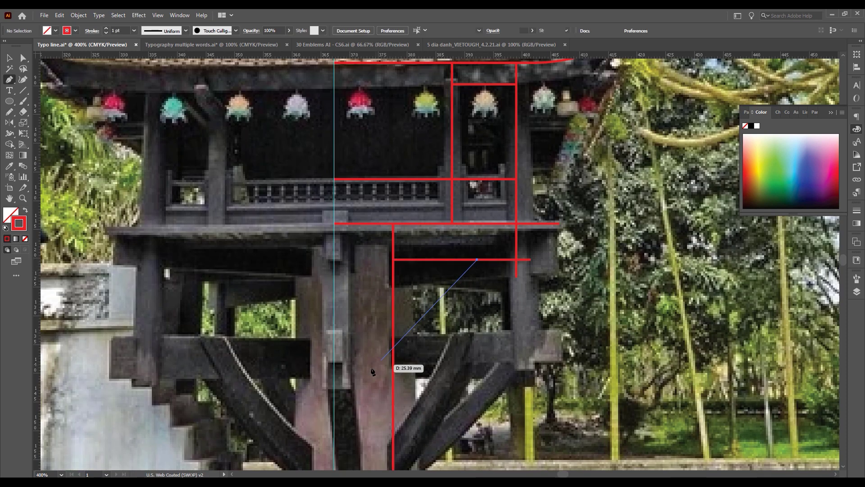
pyautogui.moveTo(397, 341)
pyautogui.mouseDown()
pyautogui.moveTo(372, 266)
pyautogui.moveTo(369, 339)
pyautogui.mouseUp()
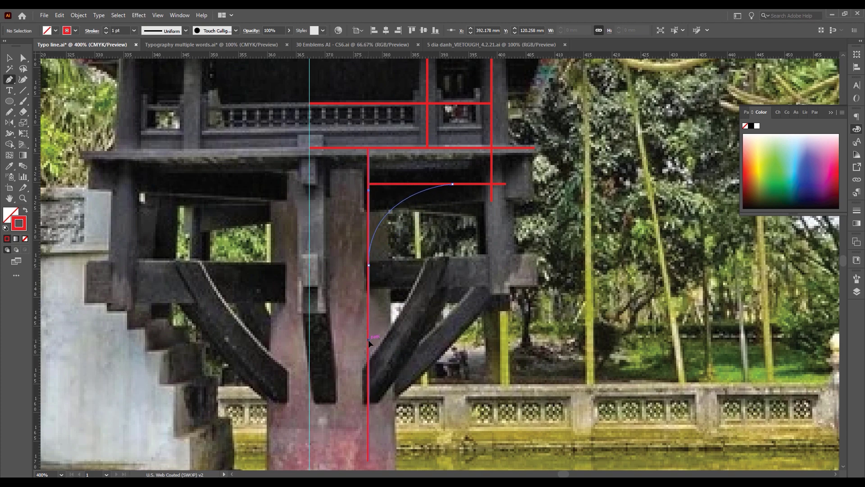
pyautogui.press('Escape')
pyautogui.hotkey('ctrl', '0')
# Step: Select all the red traces, copy them and paste a copy in place
pyautogui.press('v')
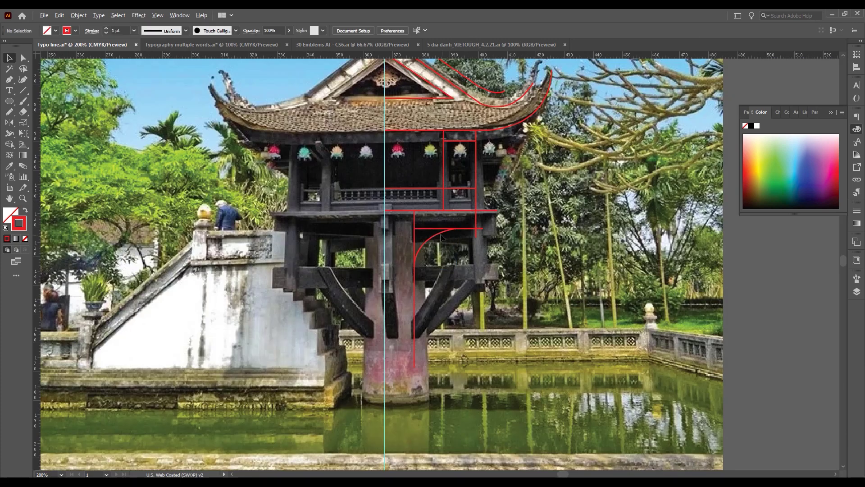
pyautogui.scroll(3, 417, 269)
pyautogui.hotkey('ctrl', 'a')
pyautogui.scroll(5, 417, 269)
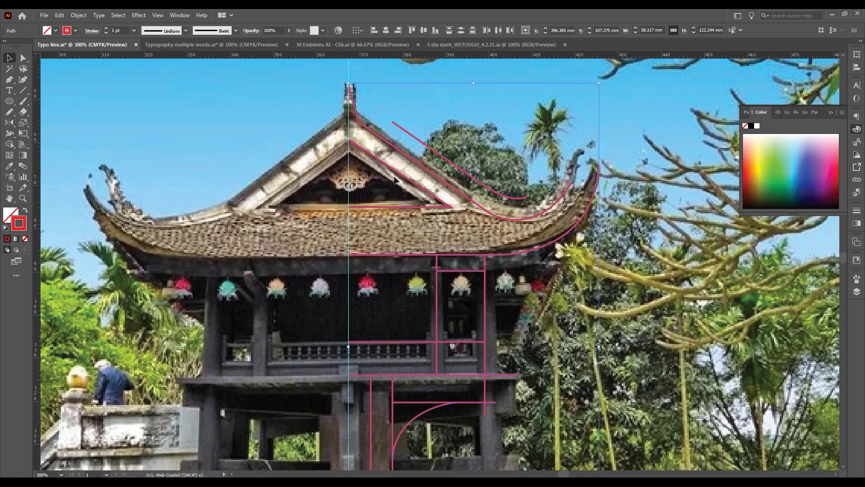
pyautogui.scroll(-1, 394, 180)
pyautogui.scroll(1, 415, 181)
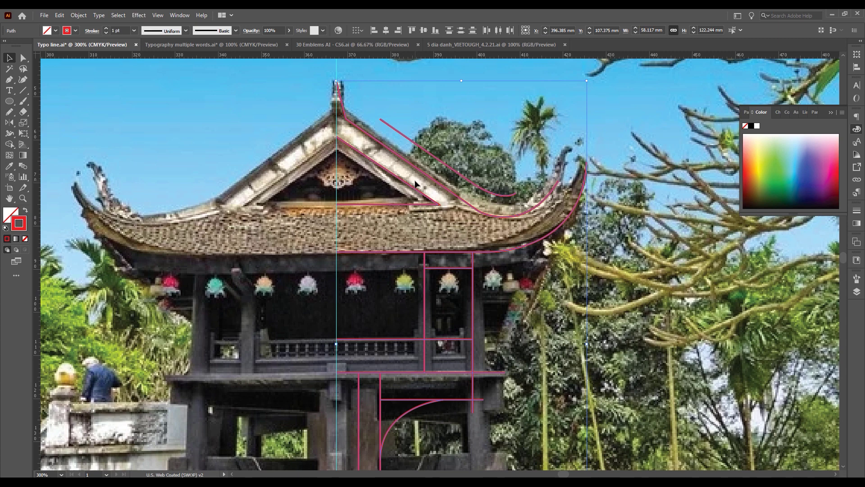
pyautogui.click(77, 15)
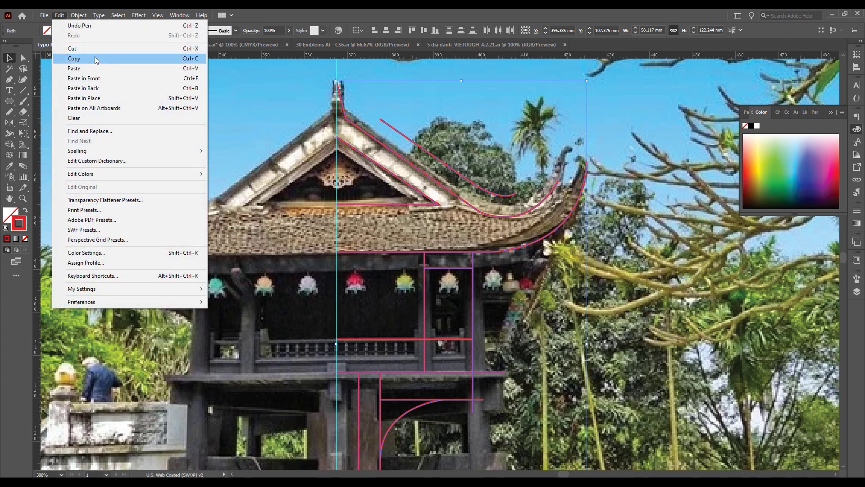
pyautogui.click(95, 61)
pyautogui.click(63, 17)
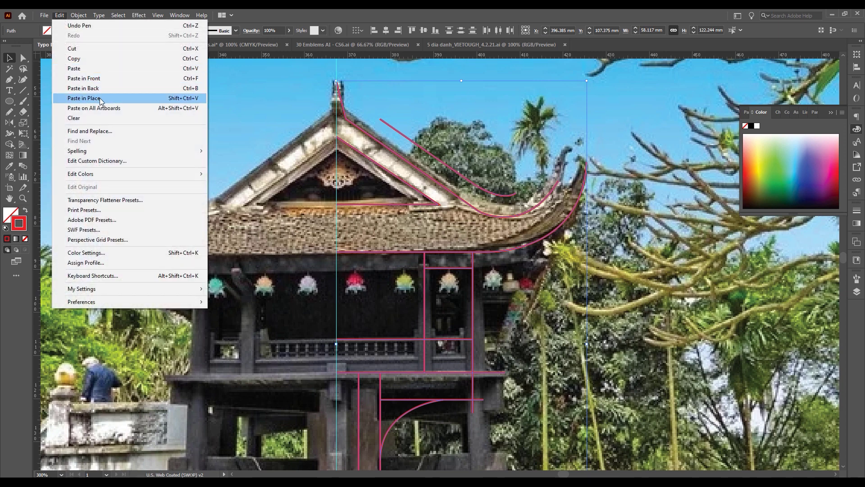
pyautogui.click(100, 99)
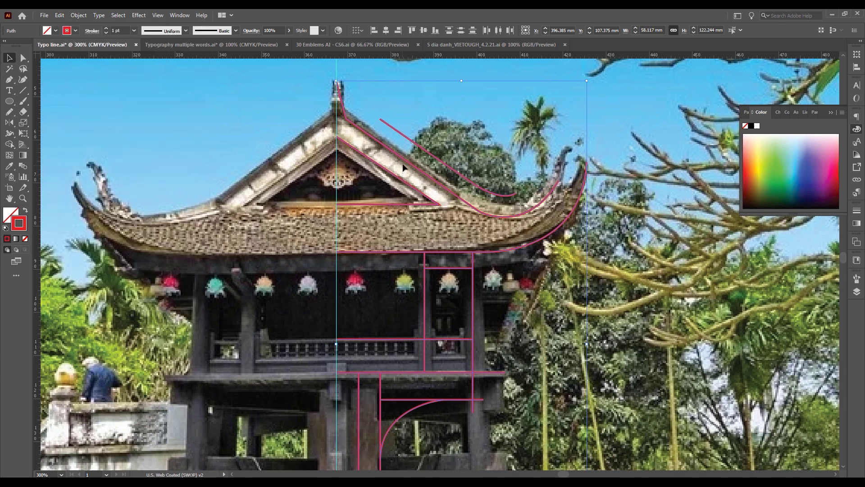
# Step: Reflect the copy across a vertical axis and shift it onto the pagoda's left half
pyautogui.rightClick(403, 160)
pyautogui.moveTo(446, 305)
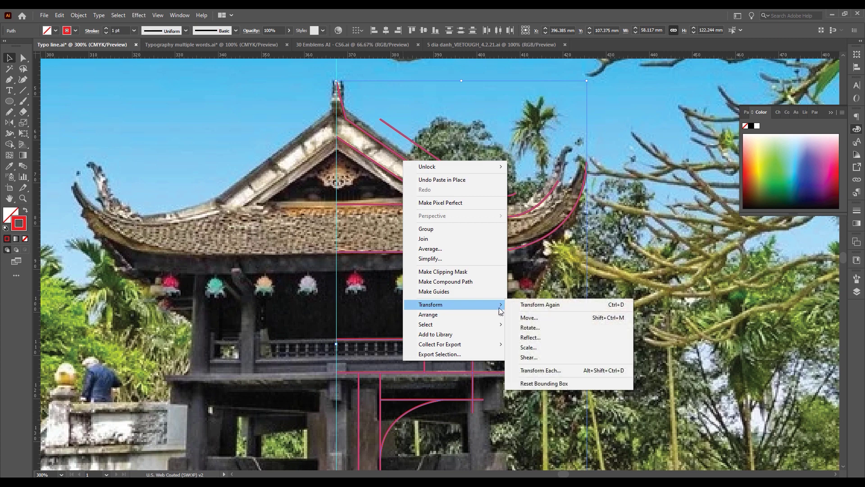
pyautogui.click(536, 337)
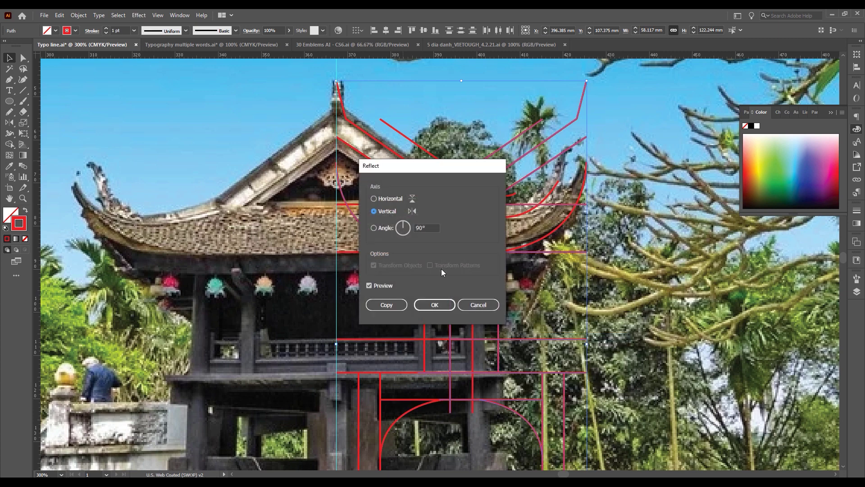
pyautogui.moveTo(412, 171); pyautogui.dragTo(624, 155)
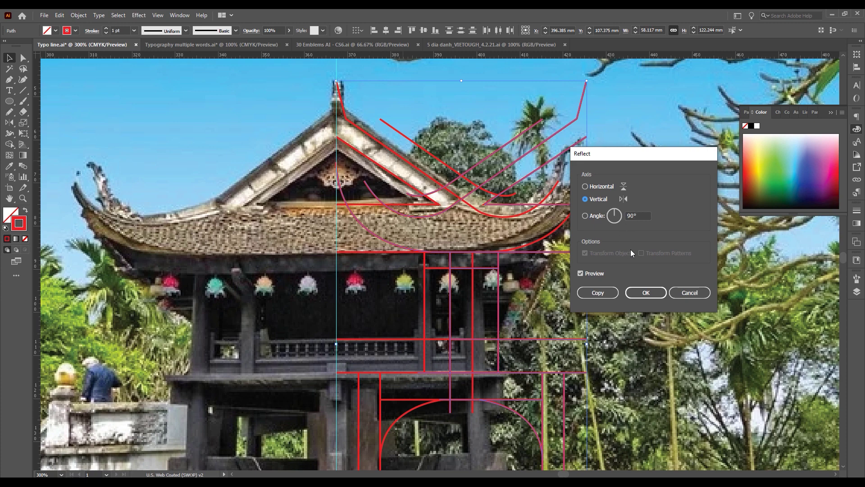
pyautogui.click(642, 293)
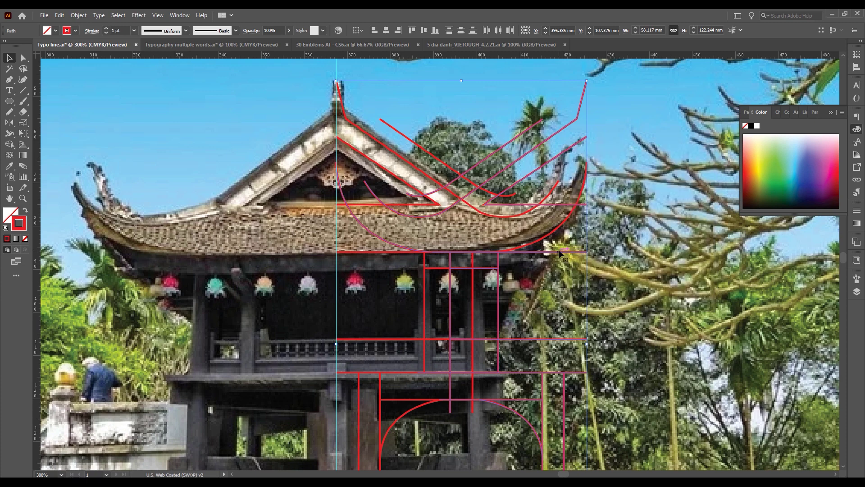
pyautogui.moveTo(558, 253); pyautogui.dragTo(314, 253)
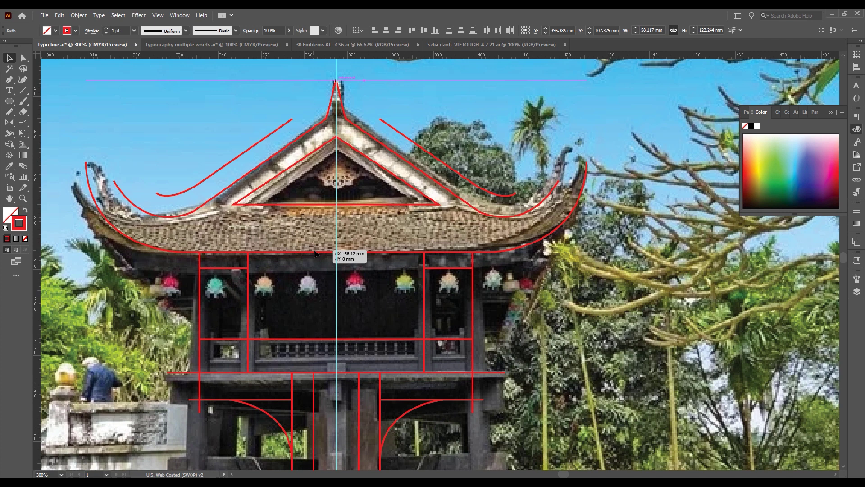
# Step: Join the gable triangle's two open halves into one path at its apex with Object > Path > Join
pyautogui.moveTo(314, 253); pyautogui.dragTo(314, 254)
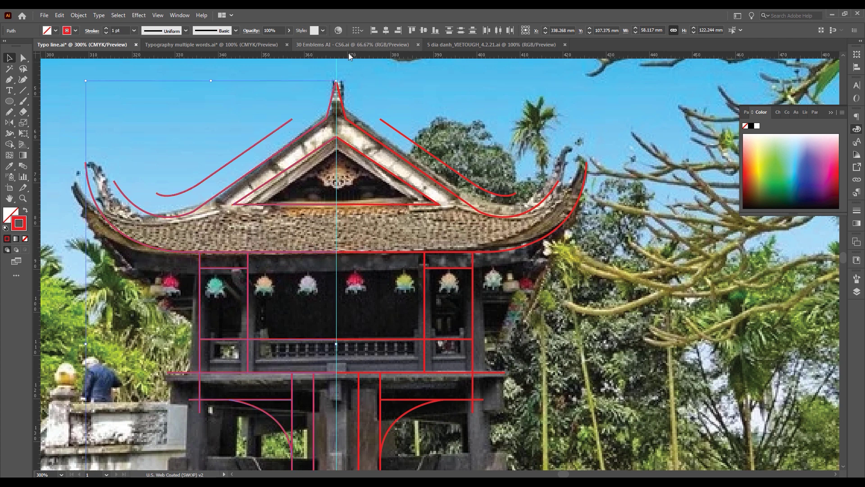
pyautogui.scroll(2, 343, 124)
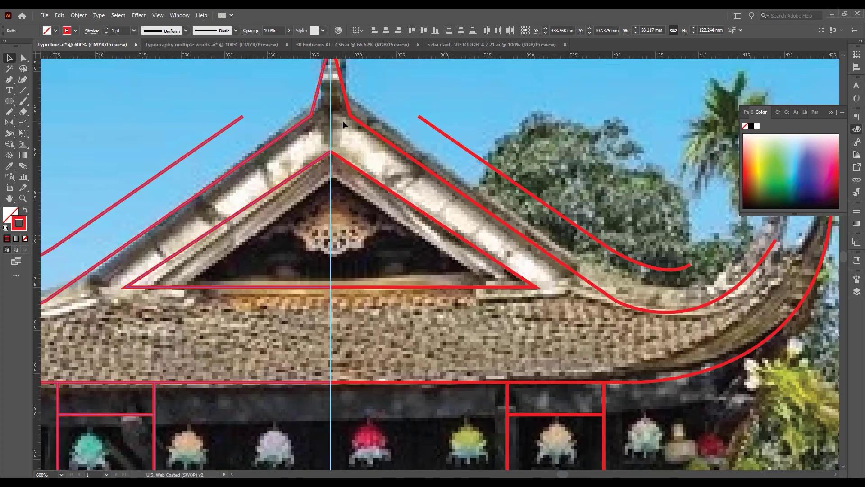
pyautogui.scroll(-2, 337, 155)
pyautogui.scroll(2, 336, 153)
pyautogui.scroll(2, 334, 153)
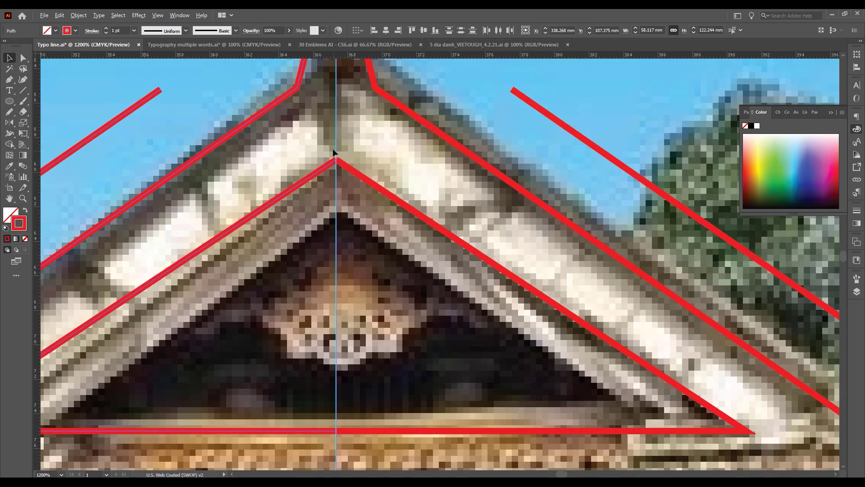
pyautogui.press('a')
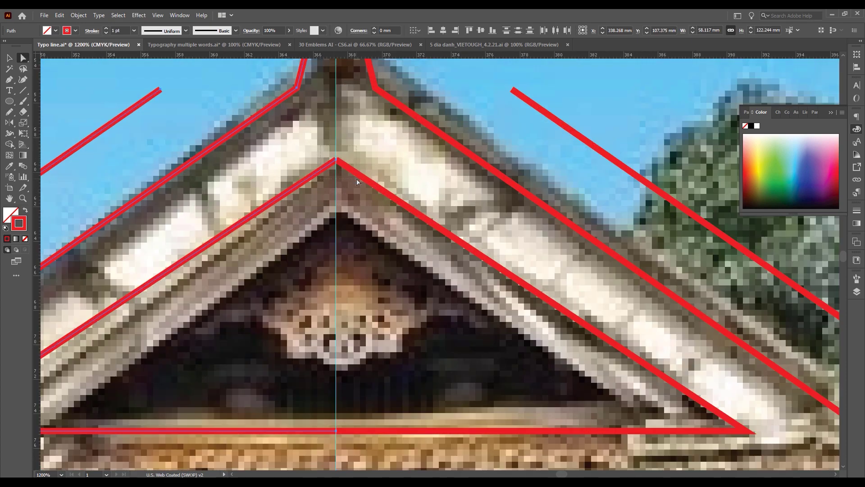
pyautogui.click(357, 180)
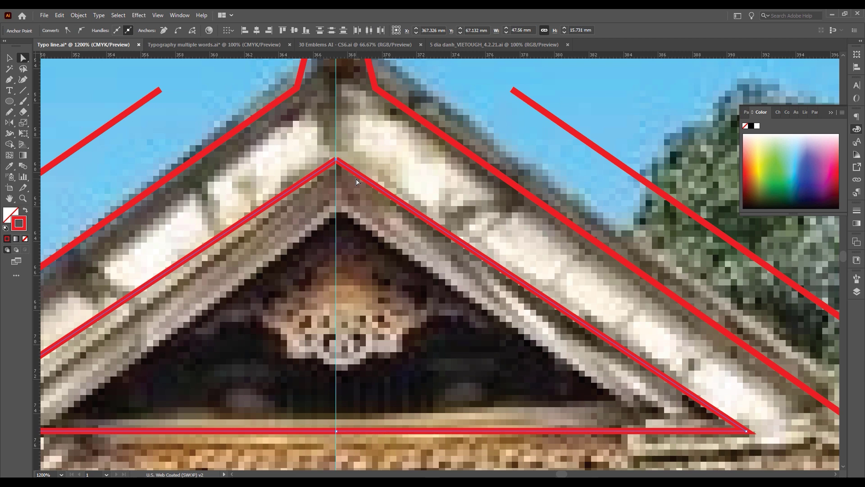
pyautogui.click(75, 16)
pyautogui.moveTo(129, 230)
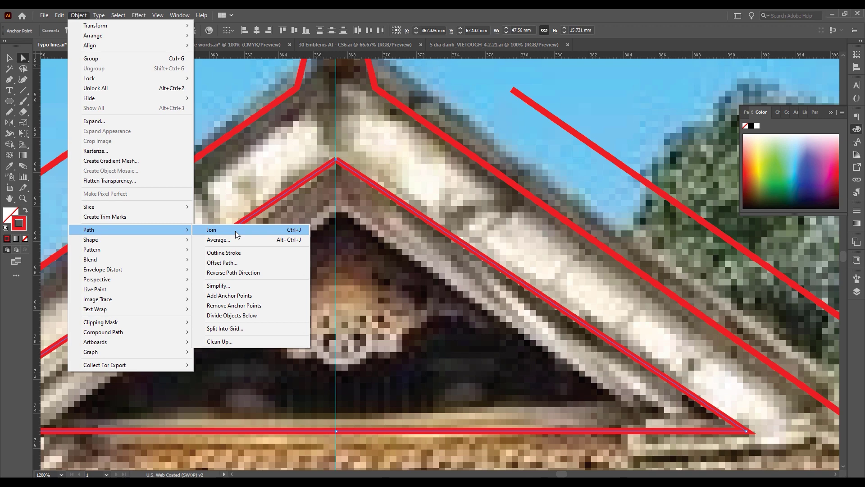
pyautogui.click(236, 230)
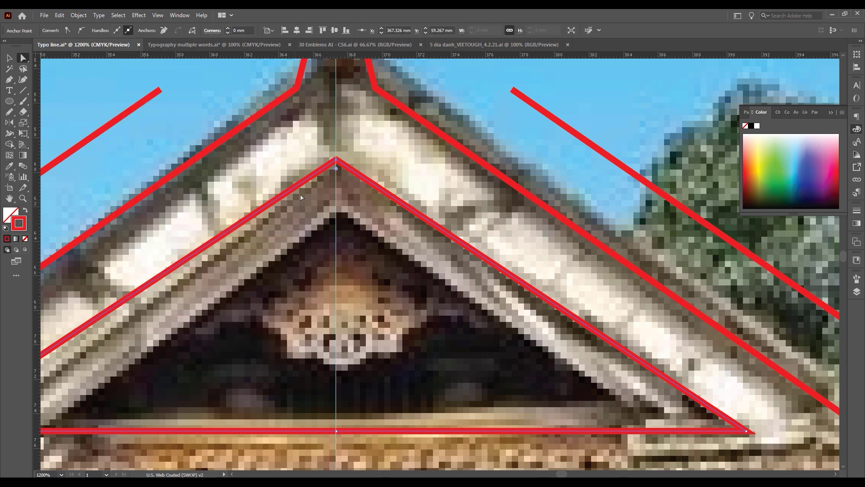
# Step: Select the joined triangle path and marquee the anchor points at the roof peak
pyautogui.click(351, 431)
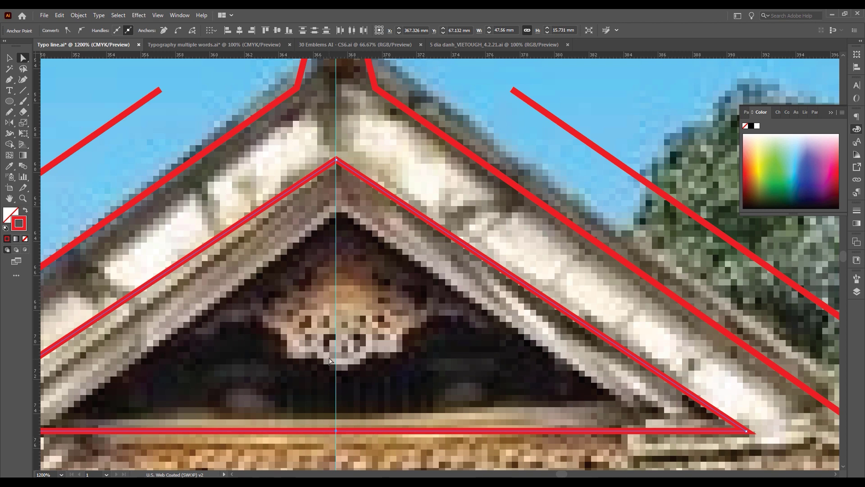
pyautogui.scroll(3, 329, 360)
pyautogui.scroll(2, 341, 204)
pyautogui.moveTo(354, 141); pyautogui.dragTo(356, 144)
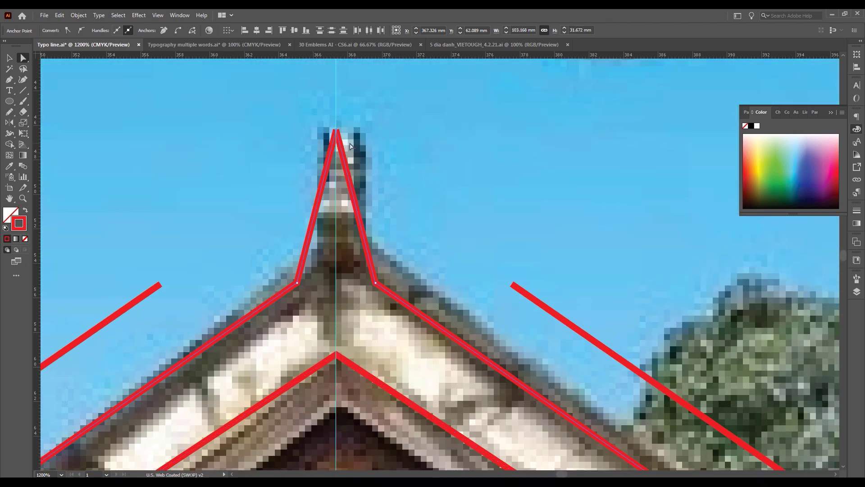
# Step: Marquee-select the floor-beam line's meeting endpoints beneath the balcony, zooming to inspect them
pyautogui.scroll(-4, 351, 147)
pyautogui.scroll(-3, 342, 157)
pyautogui.scroll(-5, 325, 180)
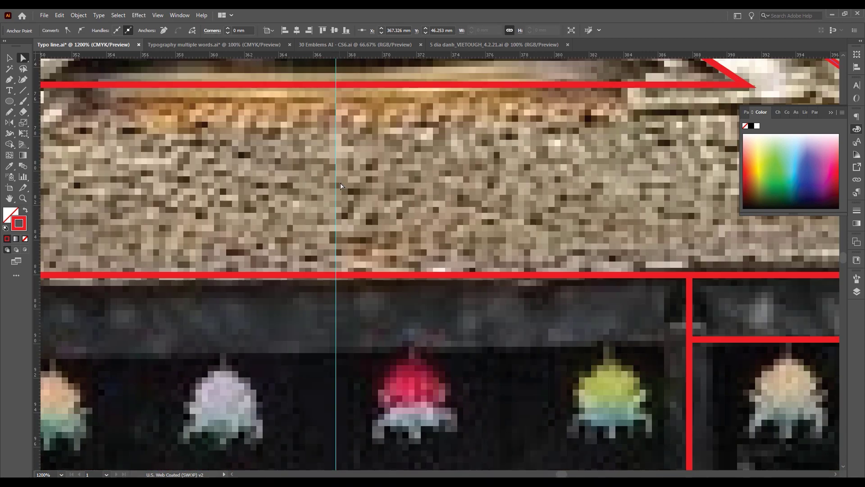
pyautogui.scroll(-1, 302, 199)
pyautogui.moveTo(302, 199); pyautogui.dragTo(335, 221)
pyautogui.scroll(-2, 363, 242)
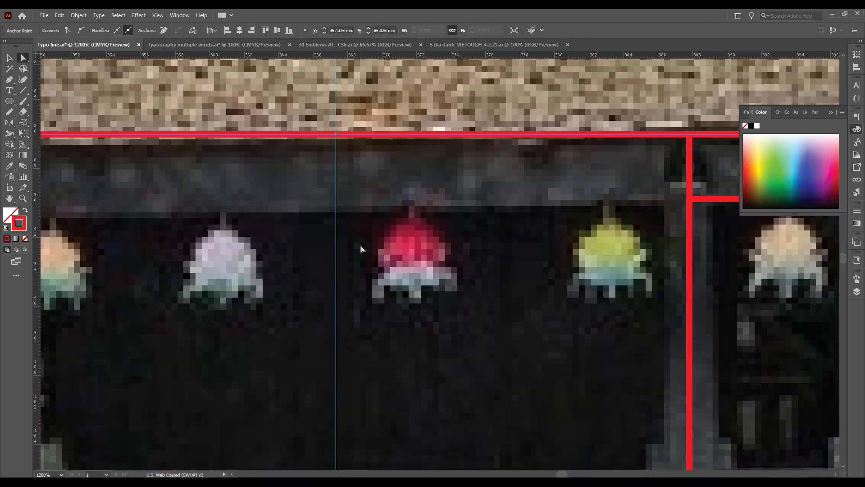
pyautogui.scroll(-4, 362, 244)
pyautogui.scroll(-2, 361, 244)
pyautogui.scroll(-1, 360, 241)
pyautogui.scroll(-2, 361, 241)
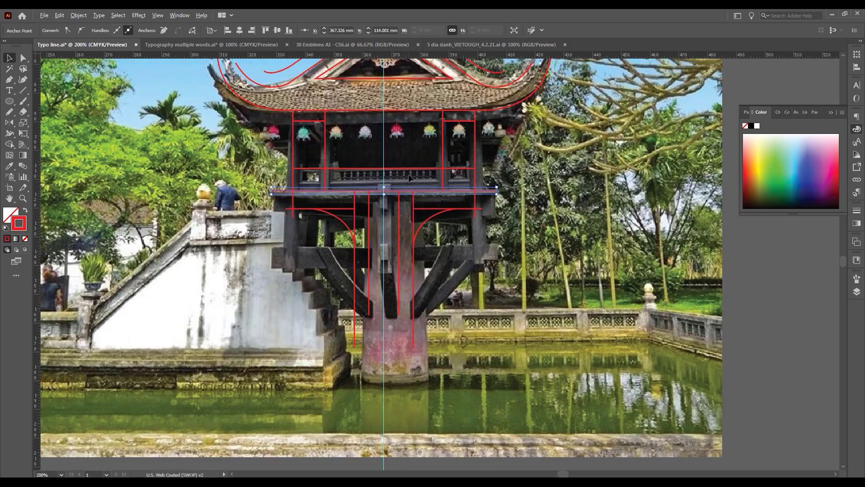
pyautogui.scroll(-1, 360, 241)
pyautogui.scroll(1, 395, 203)
pyautogui.scroll(1, 408, 212)
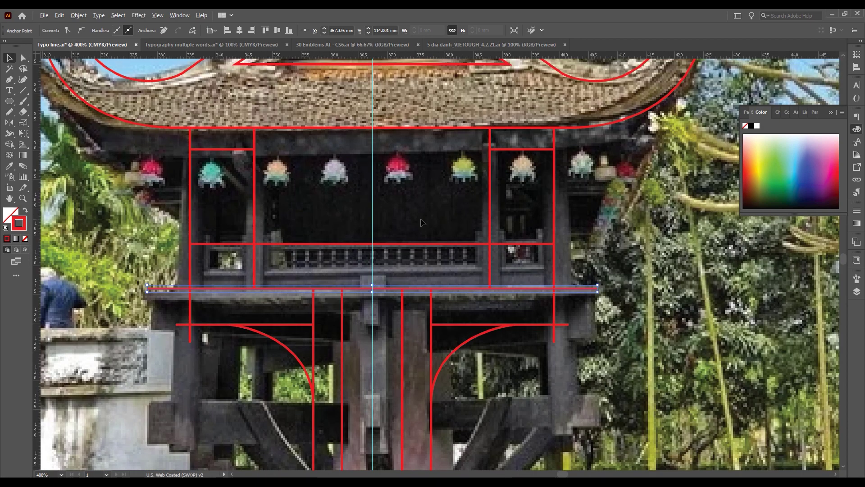
pyautogui.scroll(-1, 422, 222)
pyautogui.scroll(1, 419, 203)
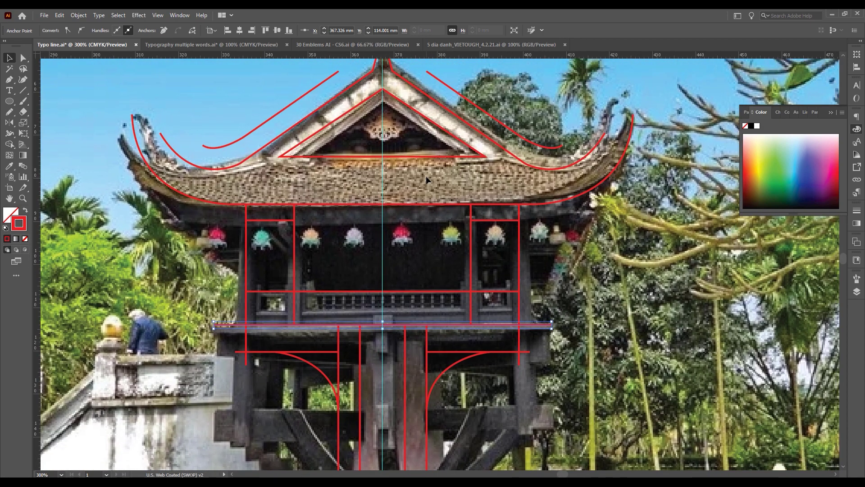
pyautogui.scroll(1, 425, 175)
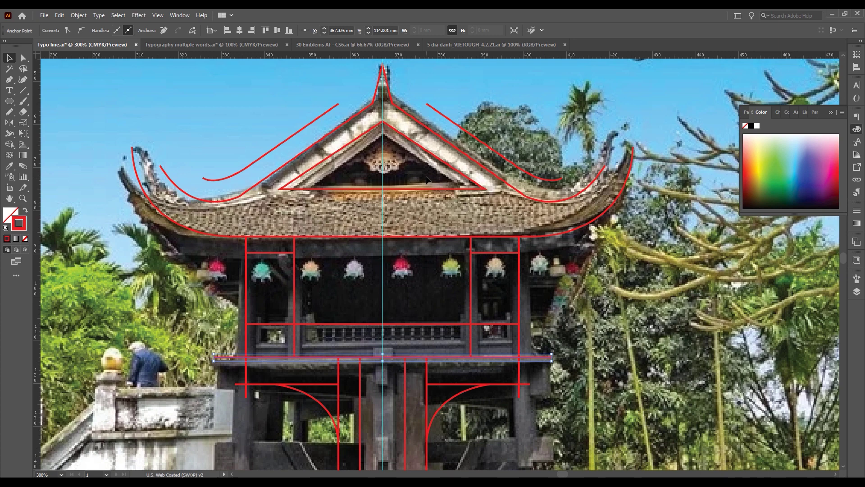
pyautogui.scroll(1, 402, 181)
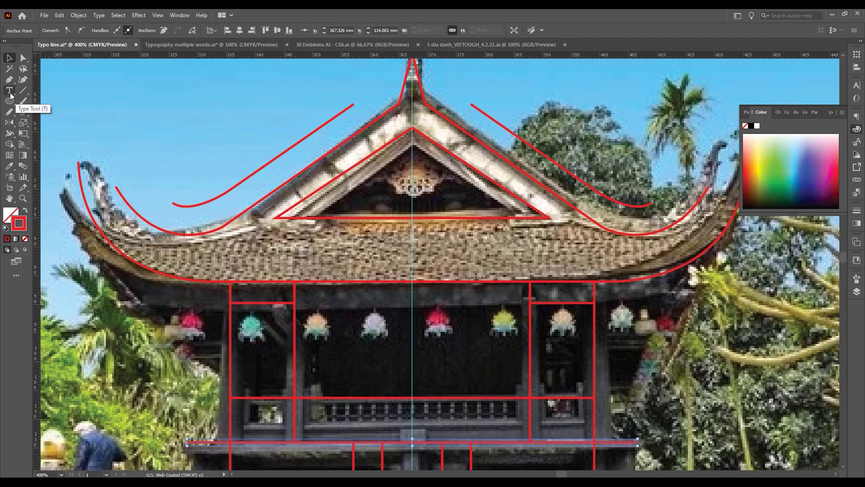
# Step: Draw a short horizontal roof line and place copies across and lower down
pyautogui.click(9, 79)
pyautogui.click(254, 234)
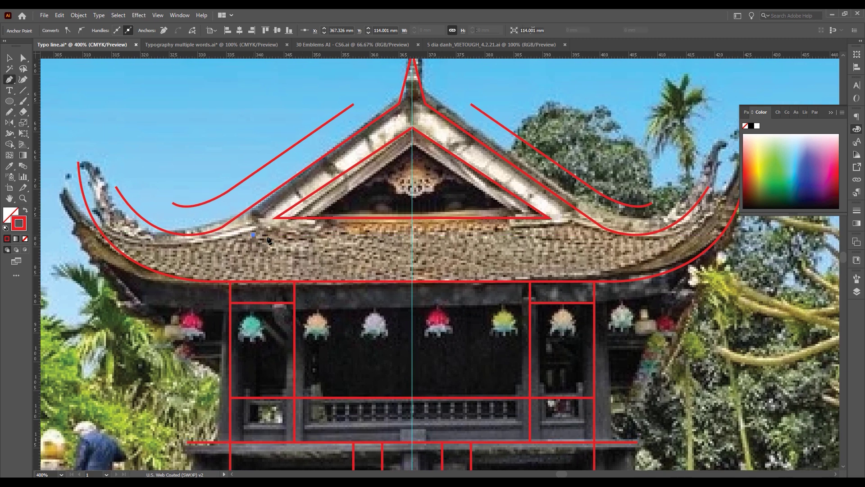
pyautogui.click(328, 234)
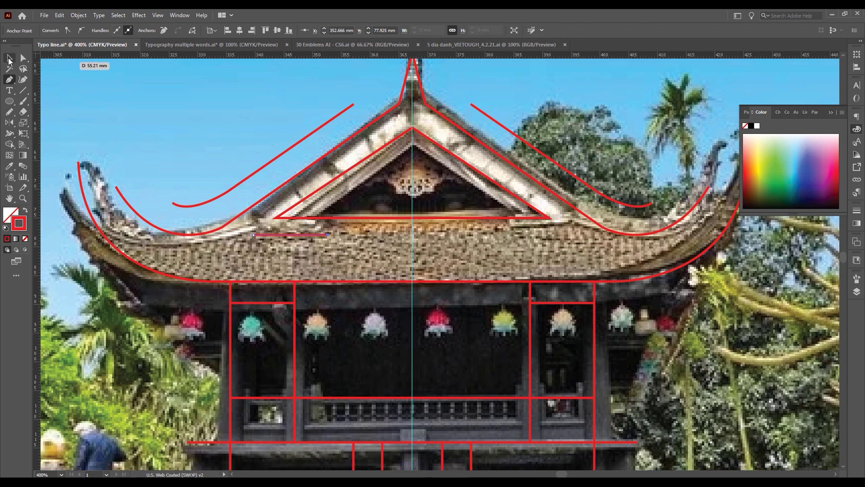
pyautogui.press('v')
pyautogui.hotkey('ctrl', '+')
pyautogui.moveTo(279, 236)
pyautogui.mouseDown()
pyautogui.moveTo(270, 244)
pyautogui.moveTo(643, 255)
pyautogui.mouseUp()
pyautogui.click(499, 247)
pyautogui.moveTo(499, 245); pyautogui.dragTo(243, 278)
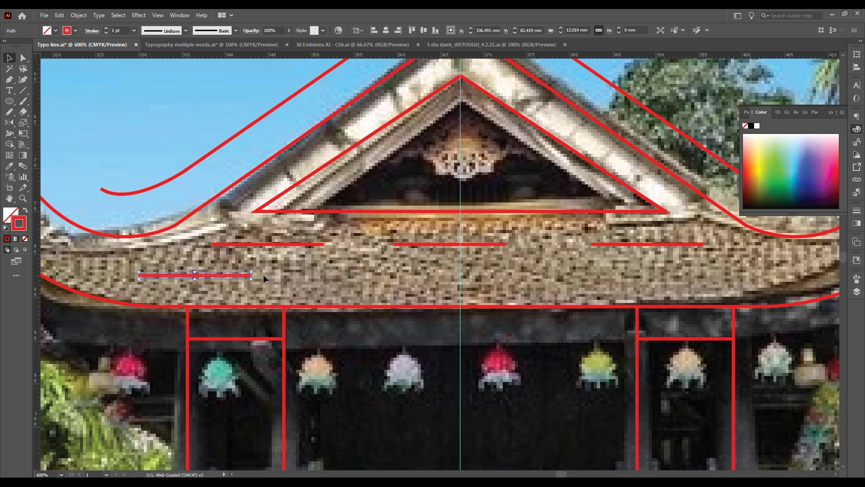
pyautogui.hotkey('ctrl', '-')
pyautogui.hotkey('ctrl', '-')
pyautogui.hotkey('ctrl', '-')
pyautogui.hotkey('ctrl', '+')
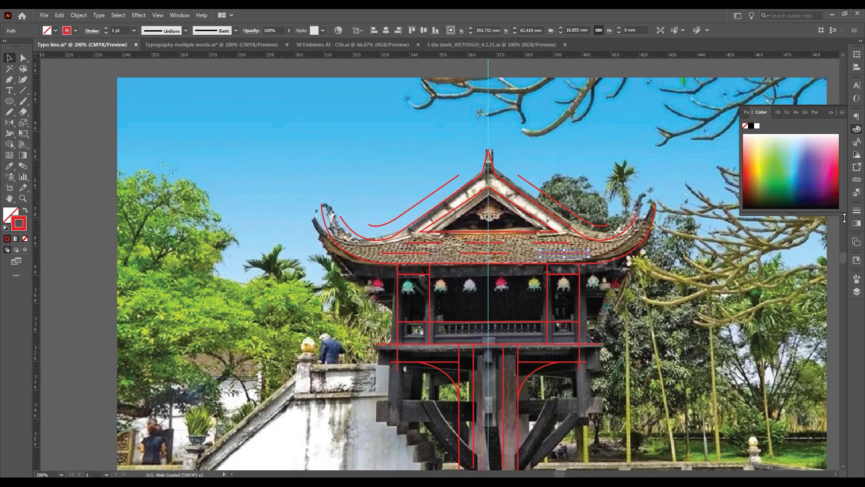
# Step: Hide the pagoda photo in Layer 1 so only the traced lines show
pyautogui.click(851, 292)
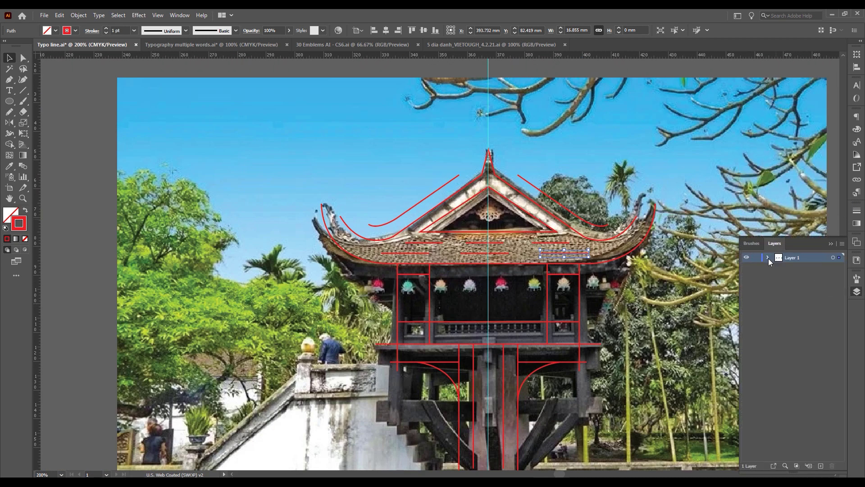
pyautogui.click(768, 257)
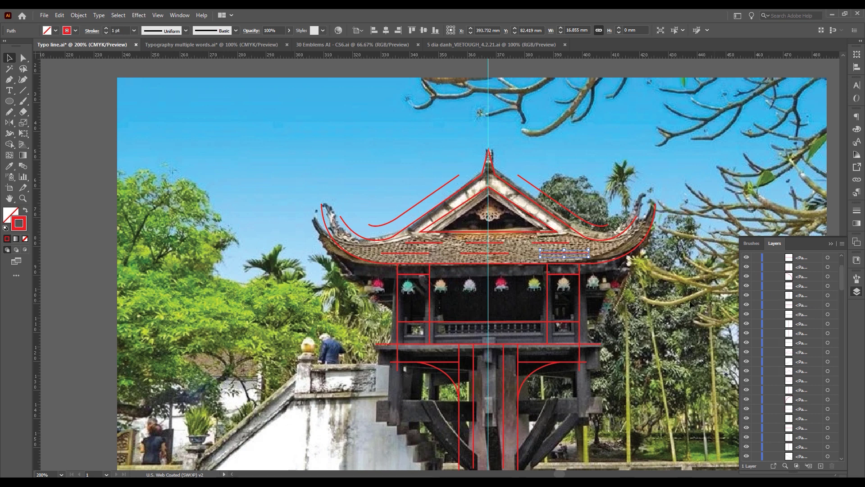
pyautogui.scroll(-3, 791, 301)
pyautogui.scroll(-3, 791, 301)
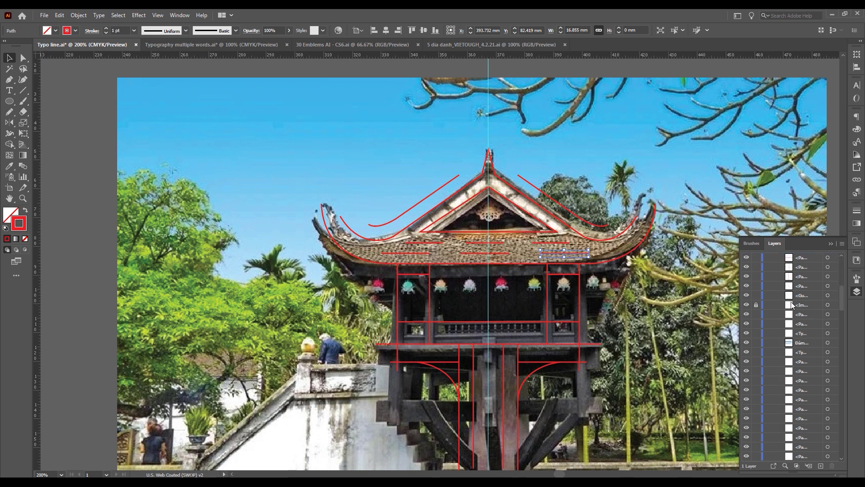
pyautogui.click(747, 305)
pyautogui.keyDown('alt'); pyautogui.scroll(-1, 595, 269); pyautogui.keyUp('alt')
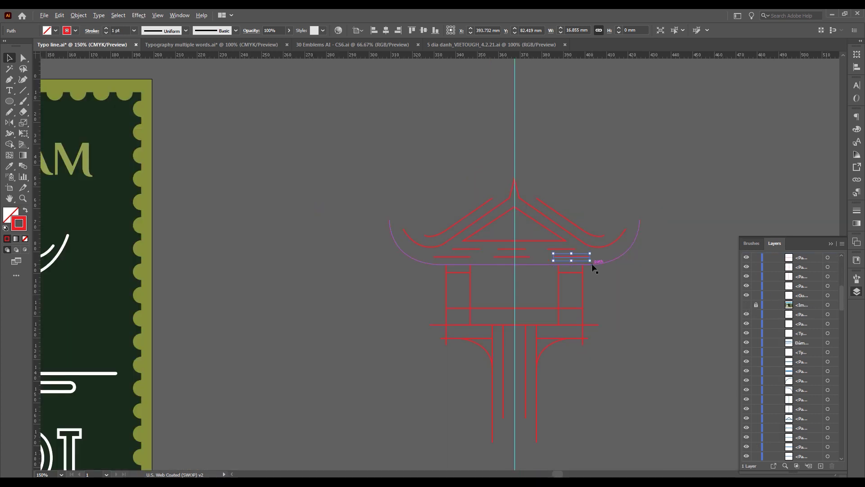
pyautogui.click(606, 292)
# Step: Draw a vertical centre line from the crossbar's centre down to the pillar's bottom
pyautogui.keyDown('alt'); pyautogui.scroll(-1, 606, 293); pyautogui.keyUp('alt')
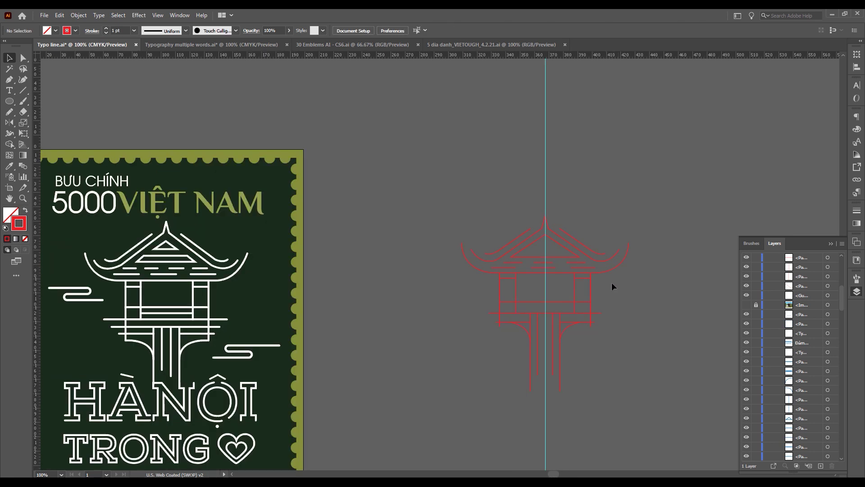
pyautogui.keyDown('alt'); pyautogui.scroll(3, 590, 284); pyautogui.keyUp('alt')
pyautogui.press('a')
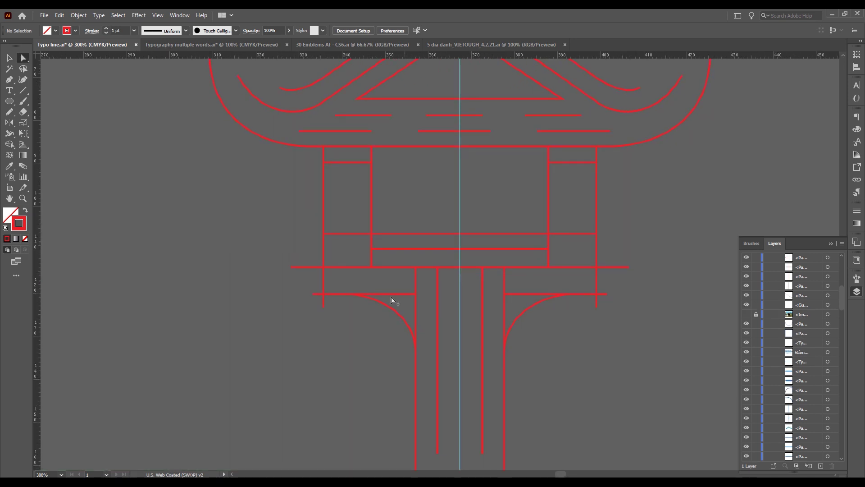
pyautogui.keyDown('alt'); pyautogui.scroll(1, 392, 299); pyautogui.keyUp('alt')
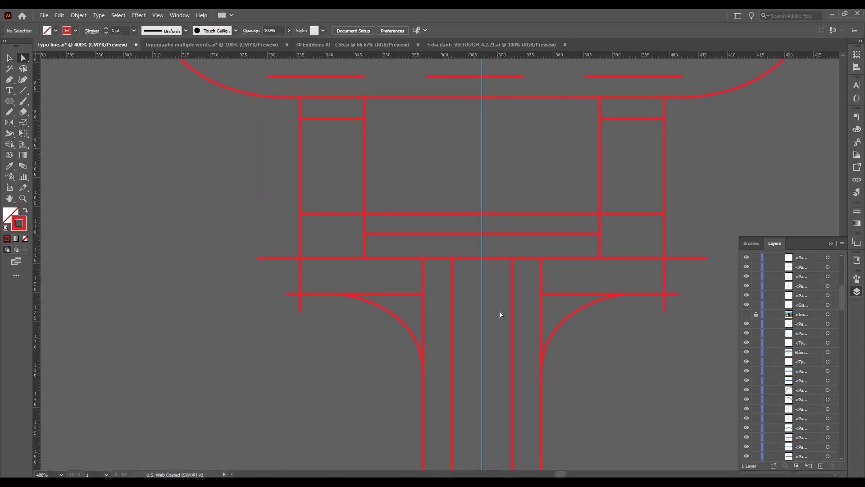
pyautogui.press('p')
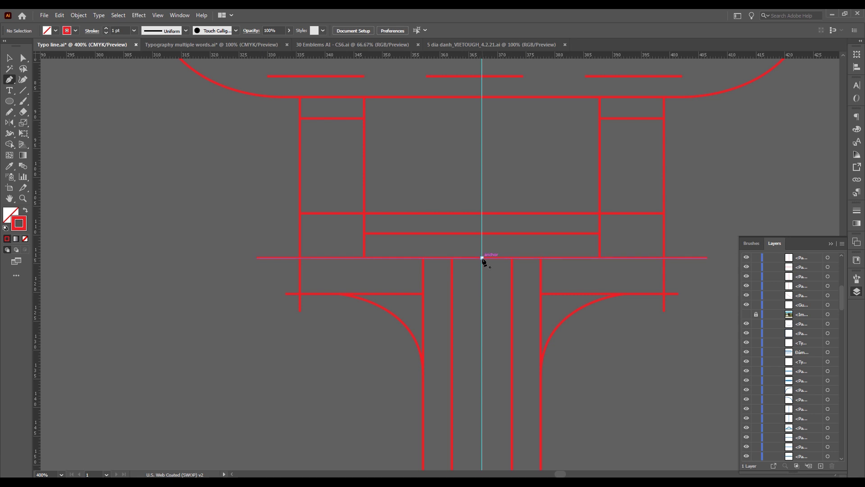
pyautogui.click(483, 258)
pyautogui.keyDown('alt'); pyautogui.scroll(-3, 482, 259); pyautogui.keyUp('alt')
pyautogui.click(482, 383)
pyautogui.press('a')
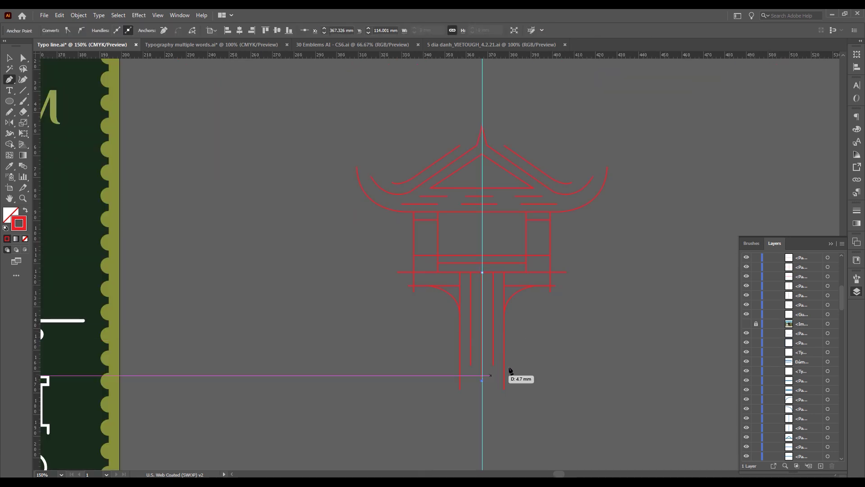
pyautogui.hotkey('ctrl', 'shift', 'a')
pyautogui.keyDown('alt'); pyautogui.scroll(2, 509, 309); pyautogui.keyUp('alt')
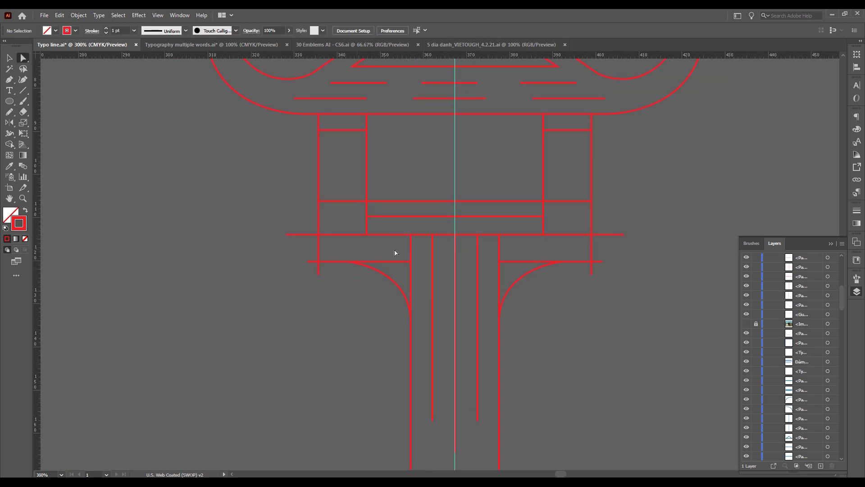
pyautogui.keyDown('alt'); pyautogui.scroll(-2, 396, 252); pyautogui.keyUp('alt')
pyautogui.click(9, 58)
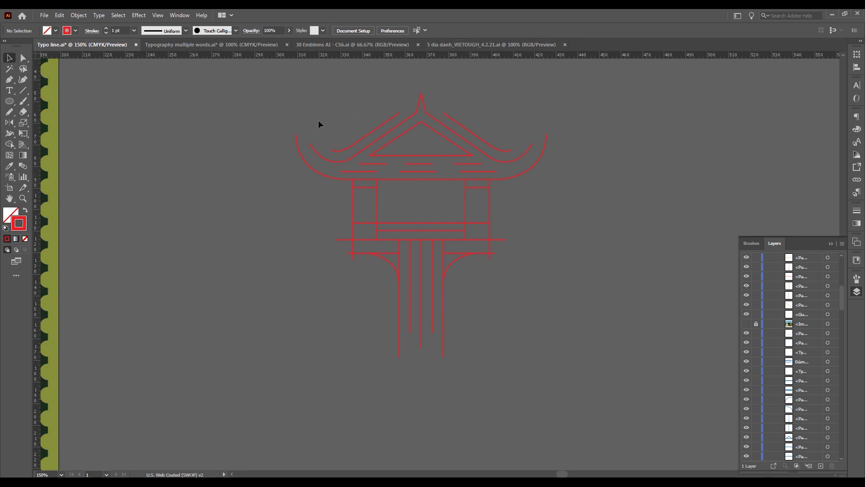
# Step: Select all pagoda artwork and give every stroke Round Cap and a 4 pt weight
pyautogui.moveTo(356, 113)
pyautogui.mouseDown()
pyautogui.moveTo(325, 162)
pyautogui.moveTo(300, 165)
pyautogui.mouseUp()
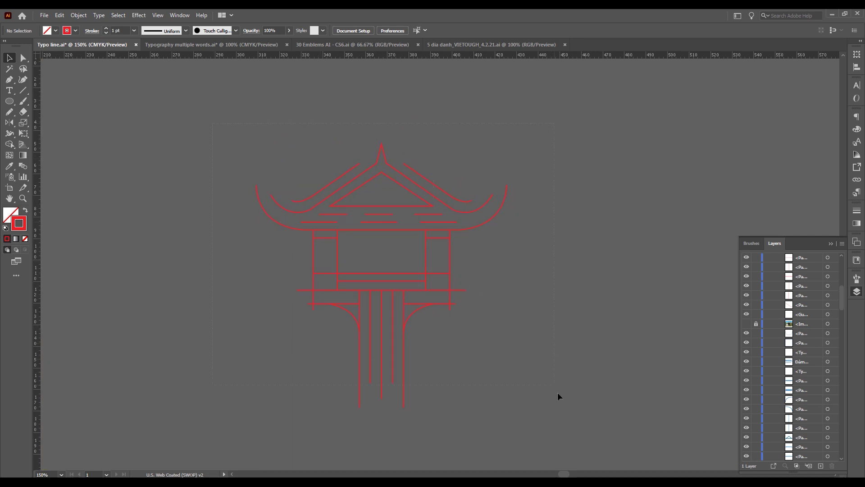
pyautogui.hotkey('ctrl', 'a')
pyautogui.scroll(1, 255, 194)
pyautogui.scroll(4, 271, 195)
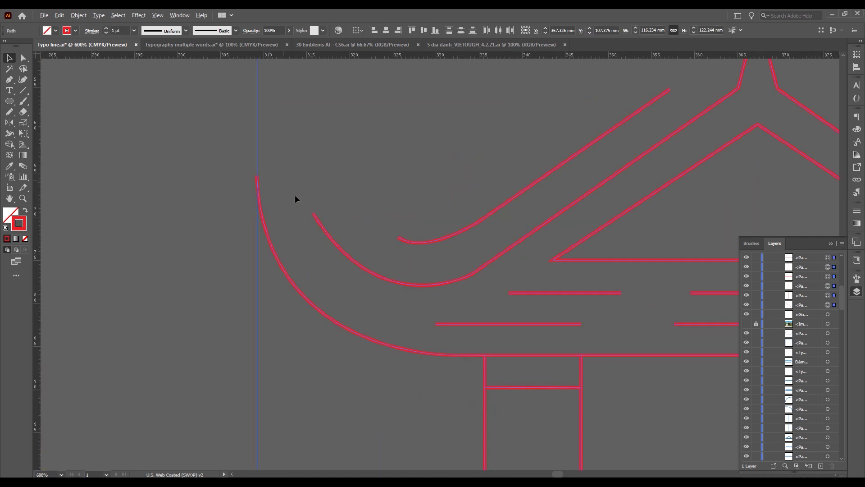
pyautogui.scroll(2, 295, 197)
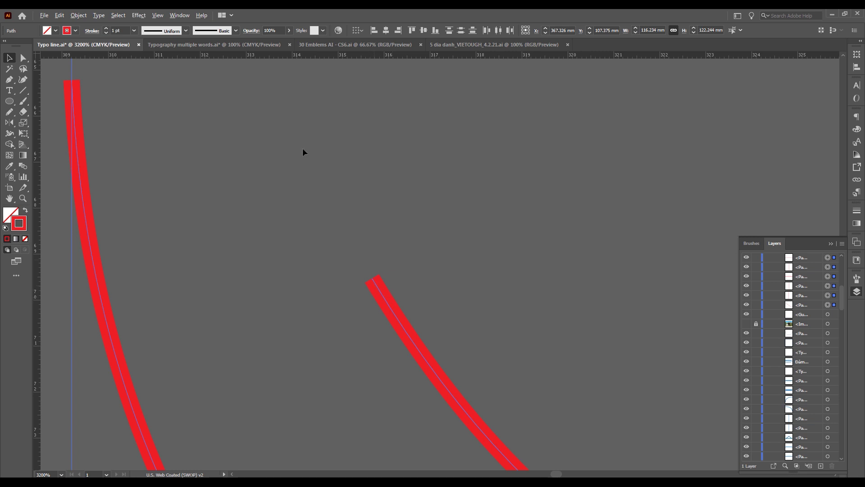
pyautogui.click(92, 31)
pyautogui.scroll(-3, 325, 233)
pyautogui.scroll(-3, 328, 234)
pyautogui.scroll(-3, 415, 239)
pyautogui.scroll(2, 467, 226)
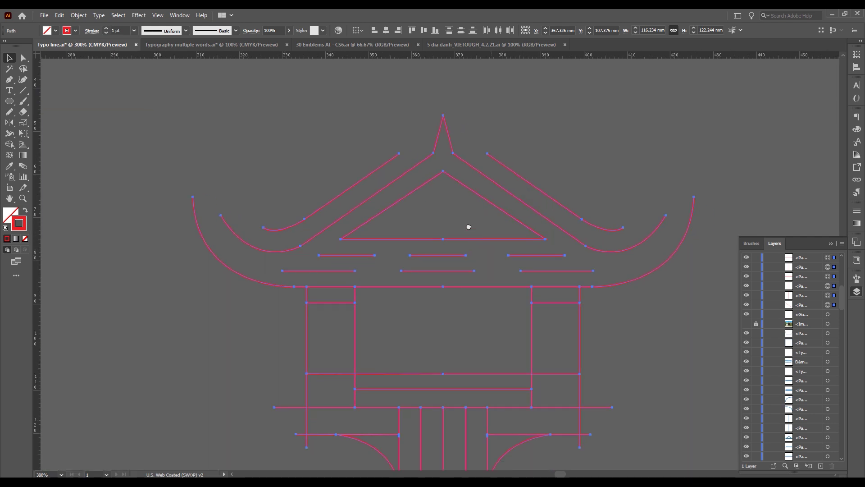
pyautogui.click(118, 30)
pyautogui.write('4')
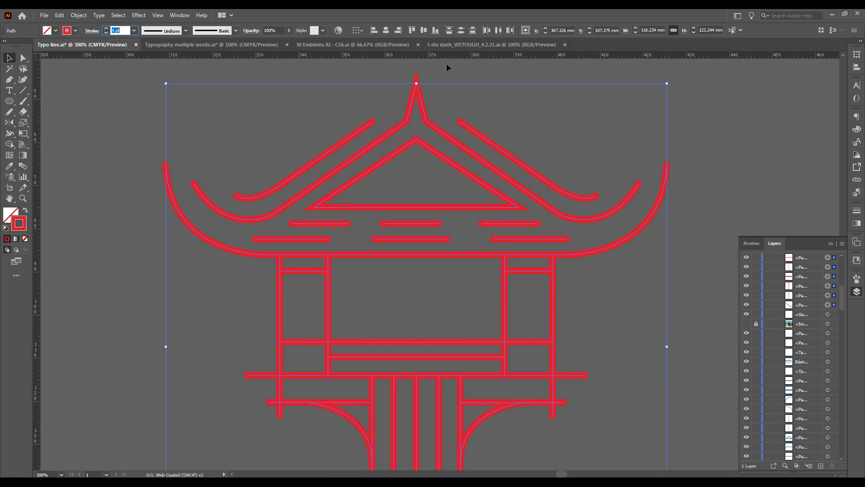
# Step: Round the spire's pointed tip by dragging its live-corner widget
pyautogui.click(468, 100)
pyautogui.scroll(3, 442, 158)
pyautogui.press('a')
pyautogui.moveTo(336, 127); pyautogui.dragTo(417, 174)
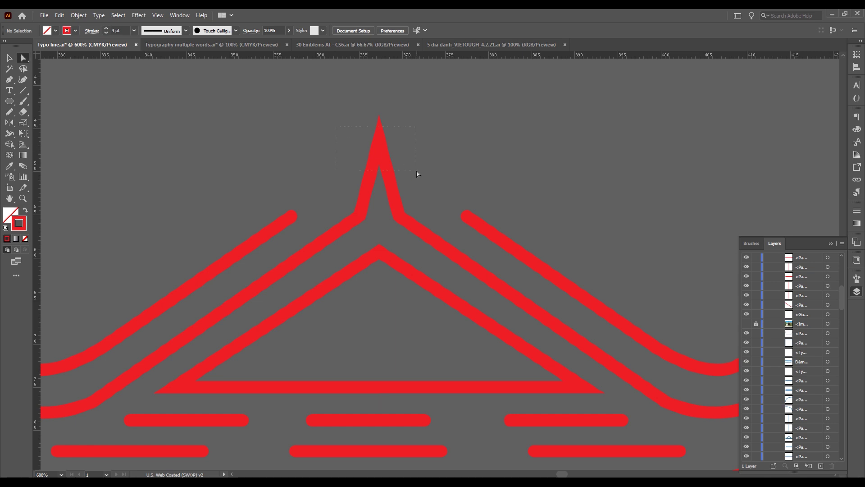
pyautogui.scroll(3, 381, 153)
pyautogui.moveTo(380, 141); pyautogui.dragTo(381, 142)
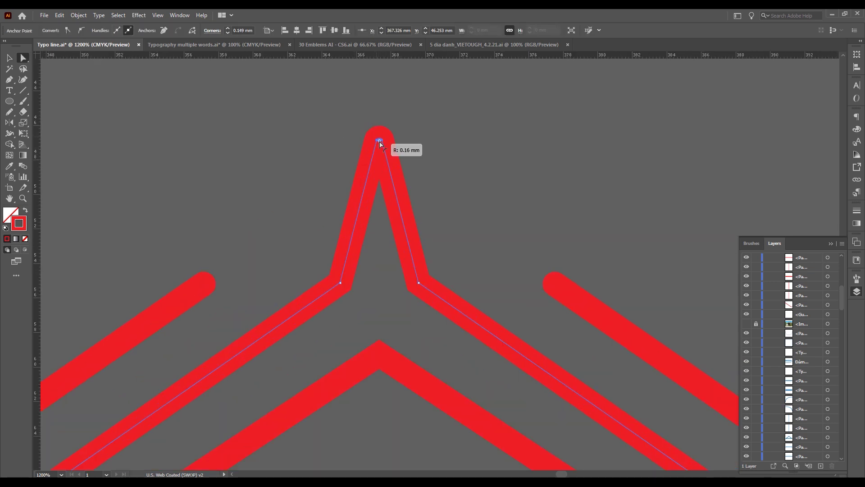
pyautogui.click(421, 133)
# Step: Round all corners of the inner roof triangle to about 0.422 mm radius
pyautogui.scroll(-3, 422, 137)
pyautogui.scroll(-2, 423, 143)
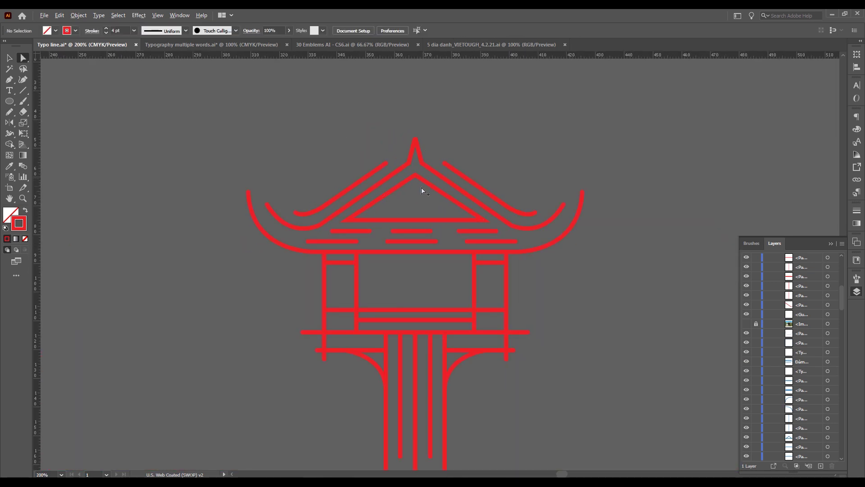
pyautogui.scroll(2, 270, 240)
pyautogui.click(302, 255)
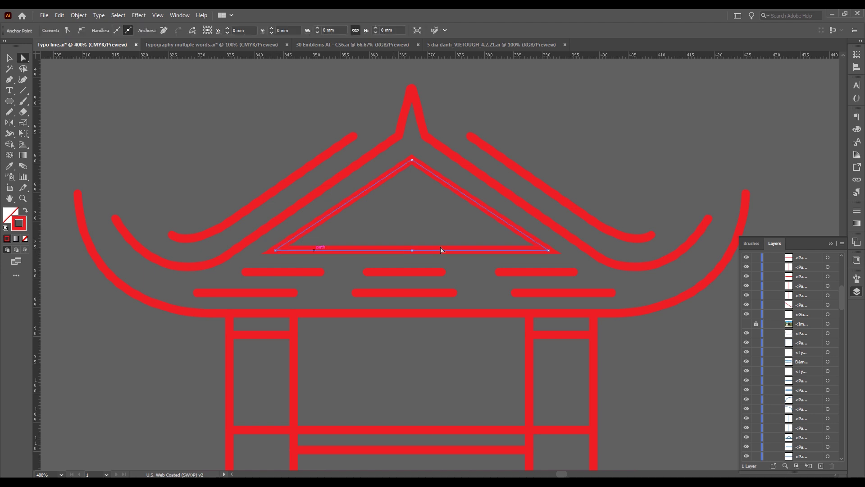
pyautogui.click(541, 249)
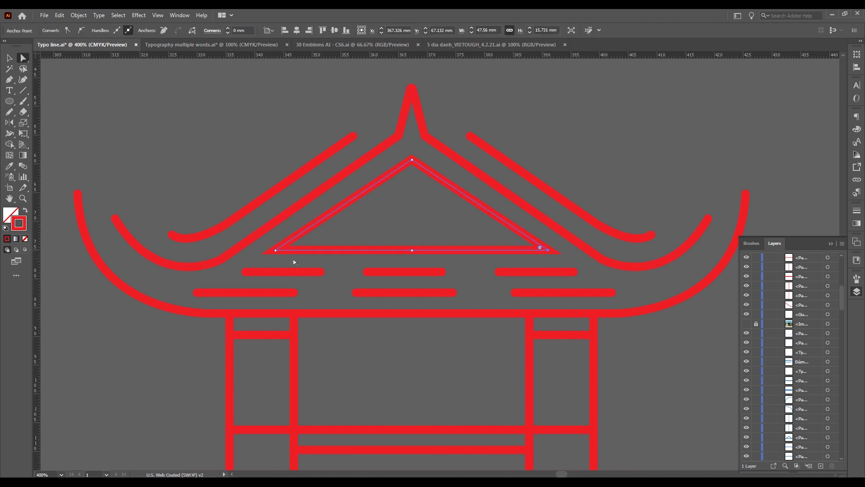
pyautogui.scroll(3, 274, 251)
pyautogui.moveTo(281, 247); pyautogui.dragTo(297, 248)
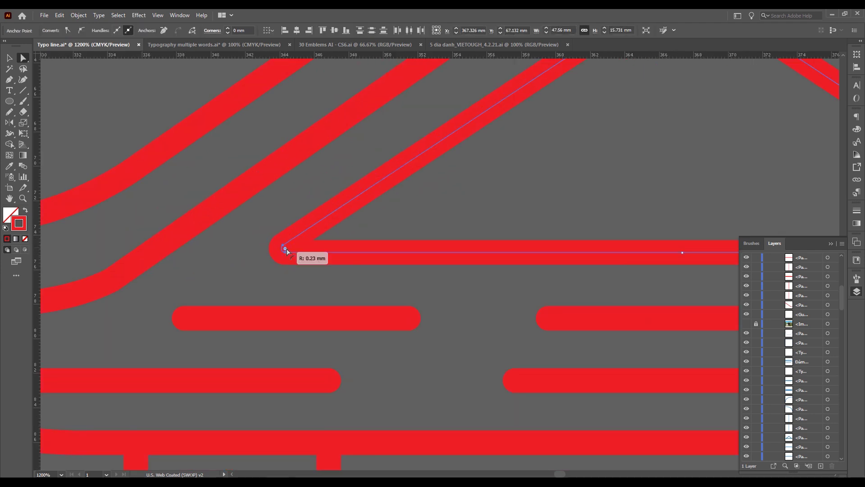
pyautogui.scroll(-5, 265, 247)
pyautogui.scroll(-2, 246, 191)
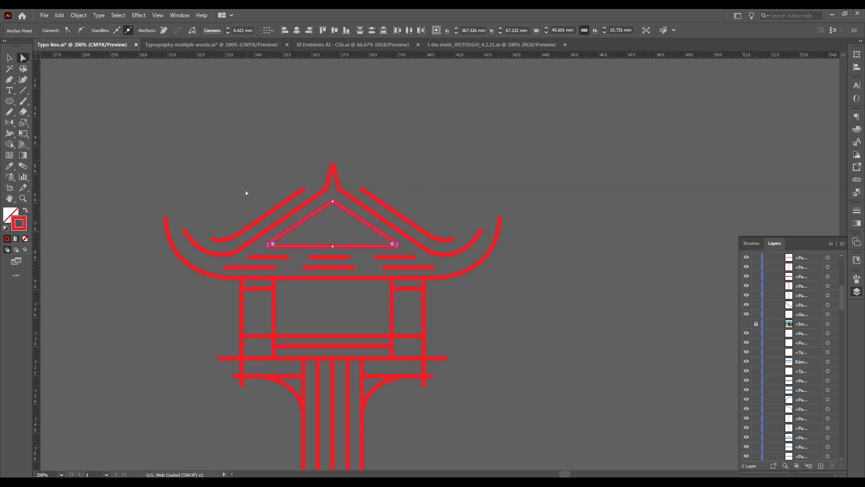
pyautogui.click(292, 110)
pyautogui.scroll(-3, 291, 111)
pyautogui.hscroll(-2, 298, 103)
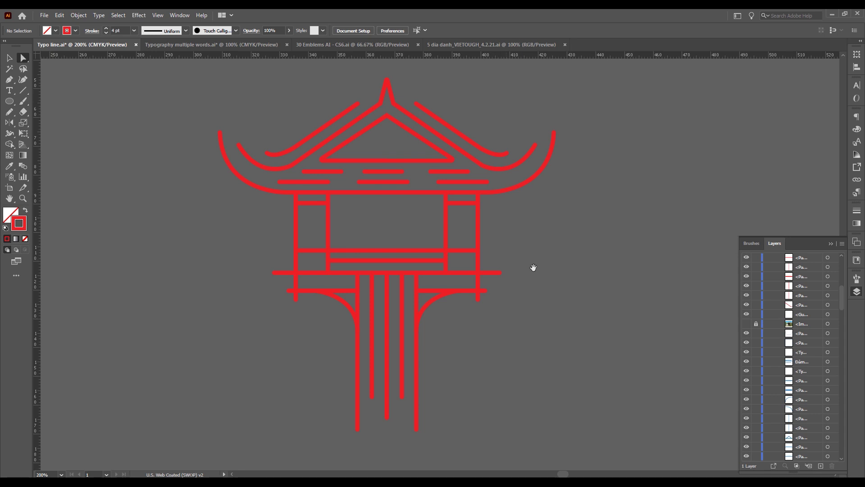
pyautogui.moveTo(533, 267); pyautogui.dragTo(466, 267)
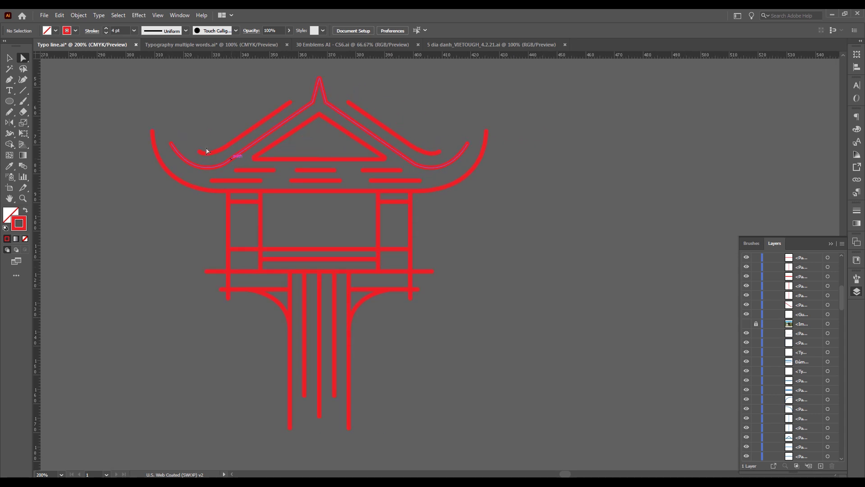
# Step: Draw a small circle right of the pagoda and a copy below and to its right
pyautogui.click(11, 103)
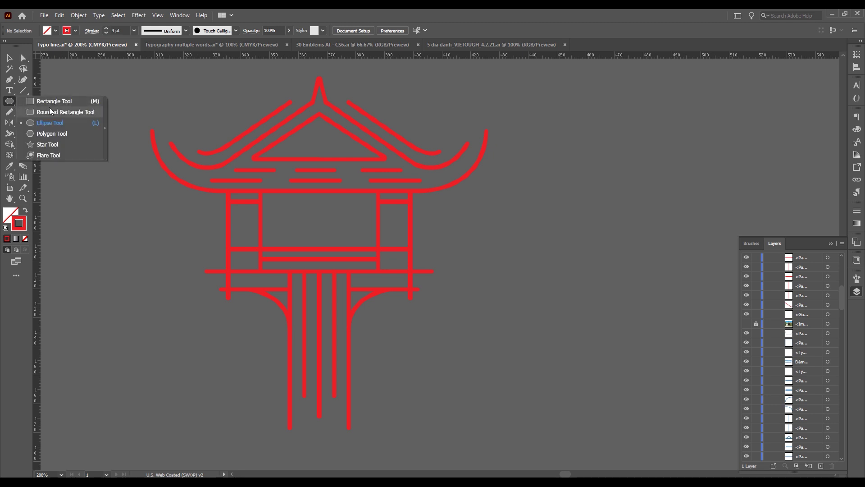
pyautogui.click(50, 123)
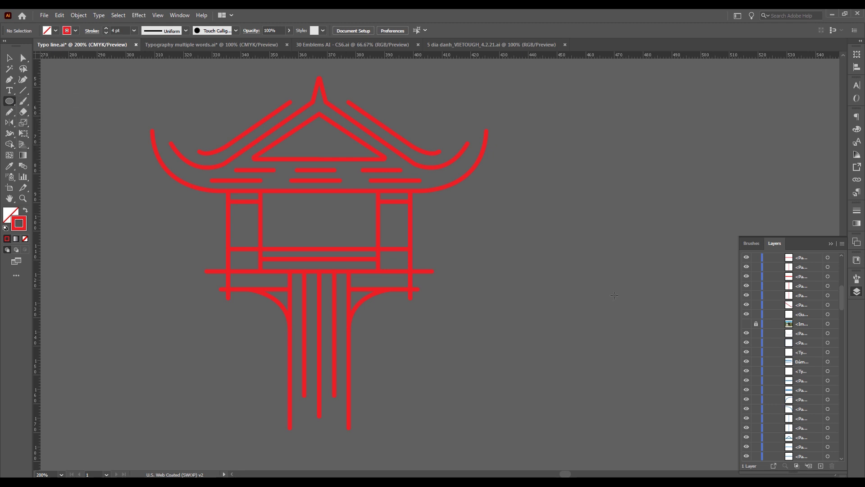
pyautogui.moveTo(502, 272); pyautogui.dragTo(527, 285)
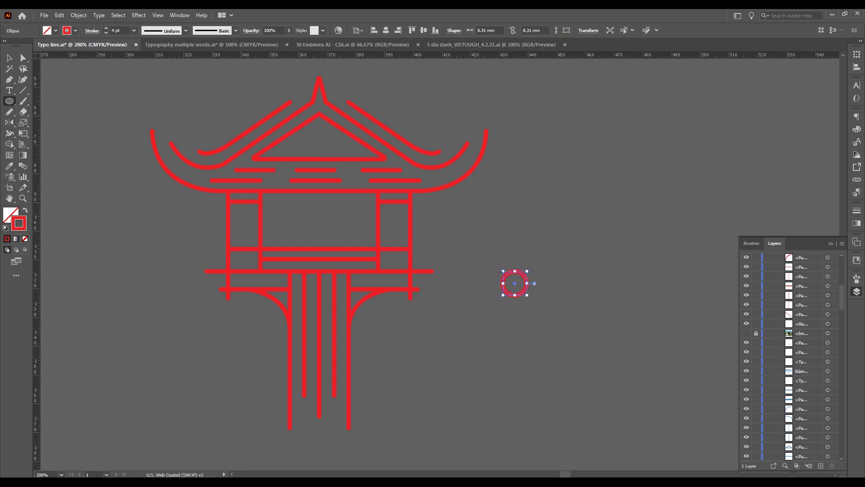
pyautogui.scroll(1, 538, 287)
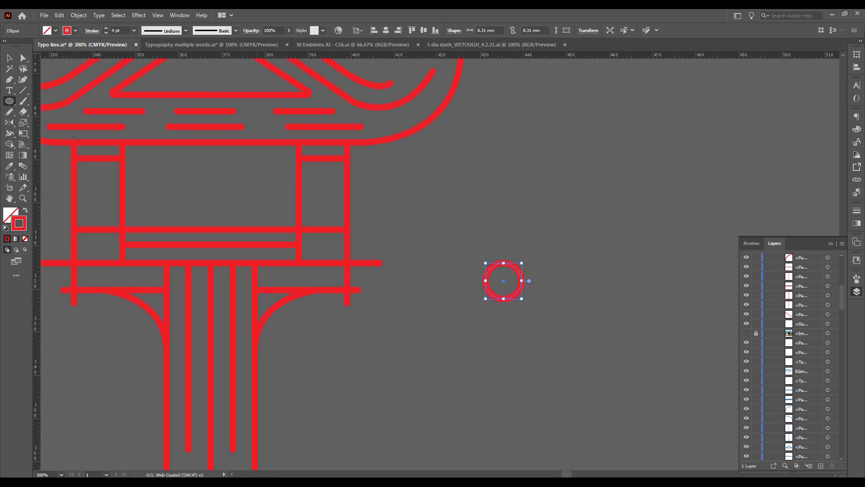
pyautogui.click(9, 58)
pyautogui.hscroll(3, 406, 289)
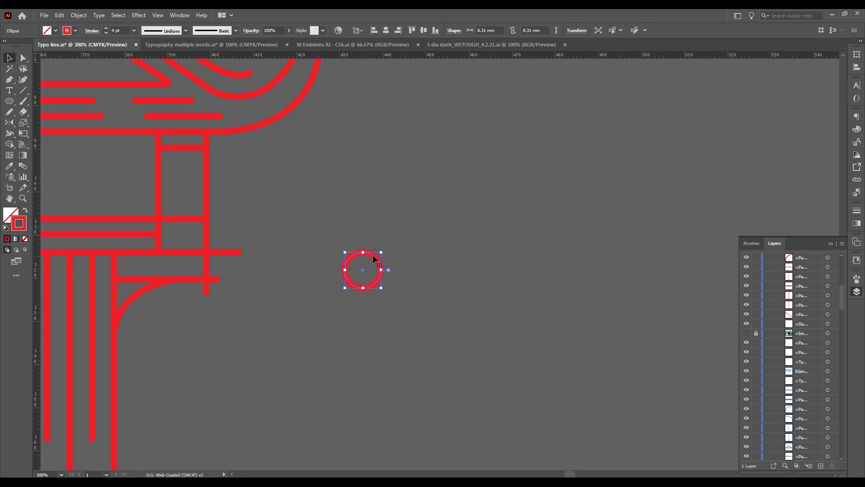
pyautogui.moveTo(373, 258); pyautogui.dragTo(444, 312)
pyautogui.scroll(2, 410, 290)
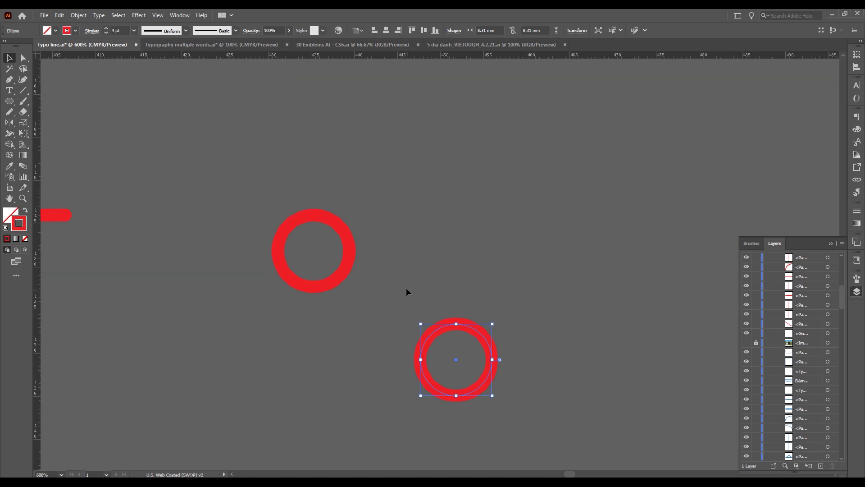
pyautogui.moveTo(486, 341); pyautogui.dragTo(490, 325)
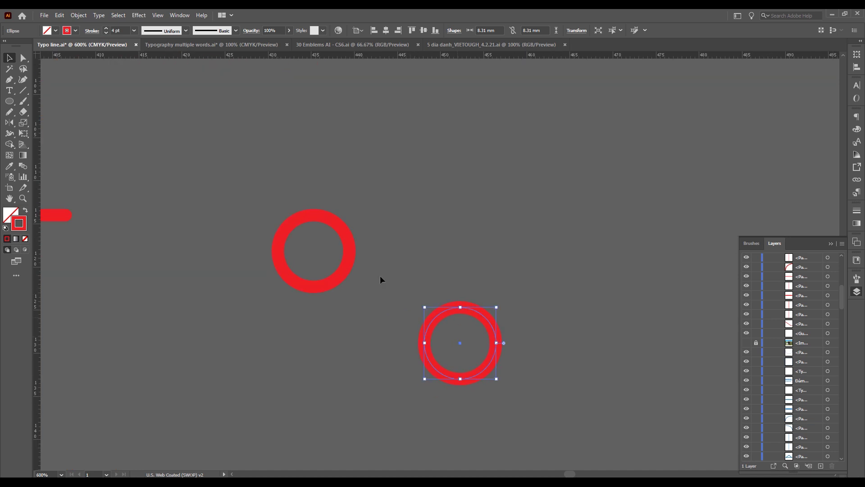
# Step: Delete one anchor from each circle to form C and D arcs, moving the D arc closer
pyautogui.click(352, 259)
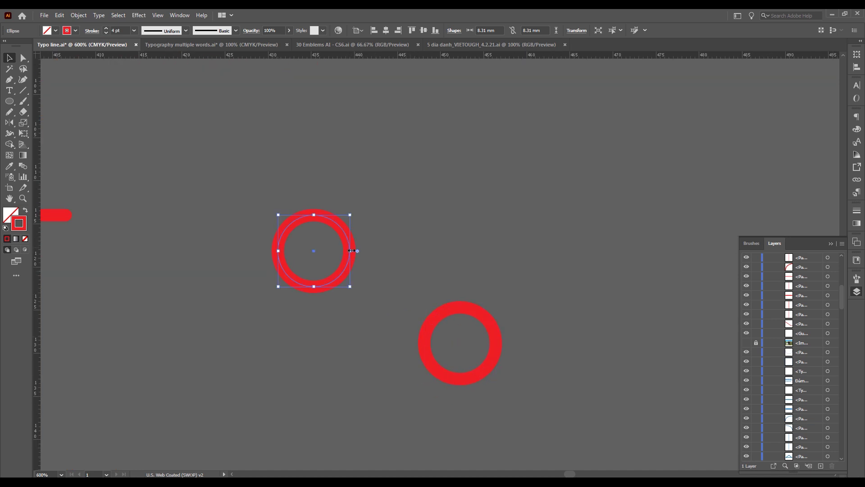
pyautogui.press('a')
pyautogui.click(350, 252)
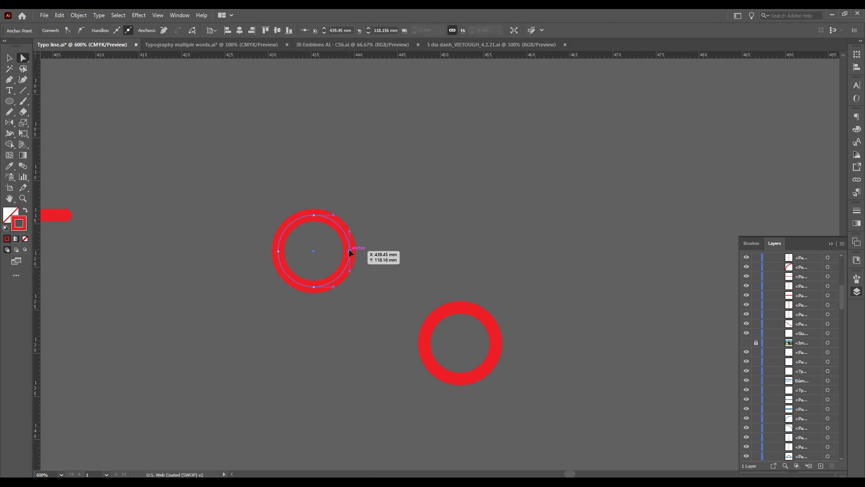
pyautogui.press('Delete')
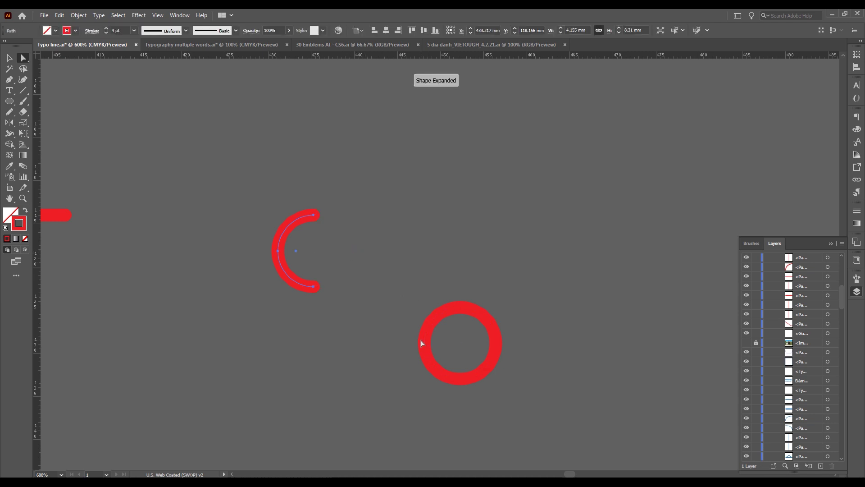
pyautogui.click(425, 343)
pyautogui.press('Delete')
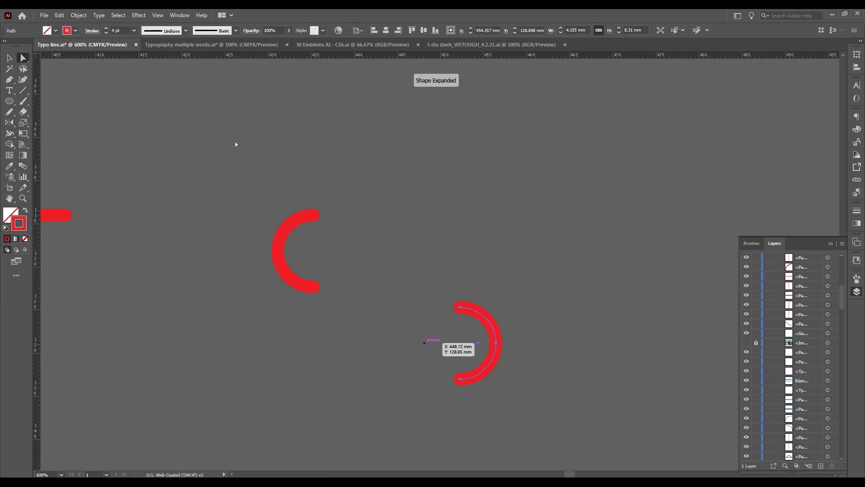
pyautogui.press('v')
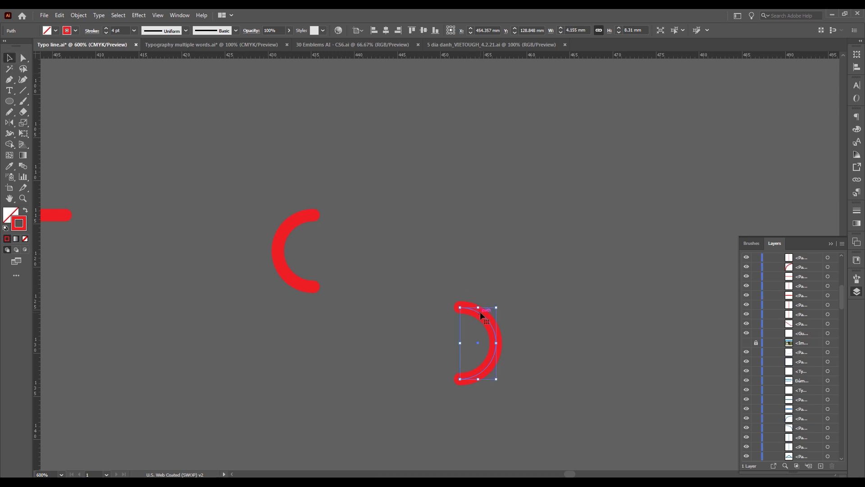
pyautogui.moveTo(481, 315)
pyautogui.mouseDown()
pyautogui.moveTo(344, 295)
pyautogui.moveTo(512, 313)
pyautogui.mouseUp()
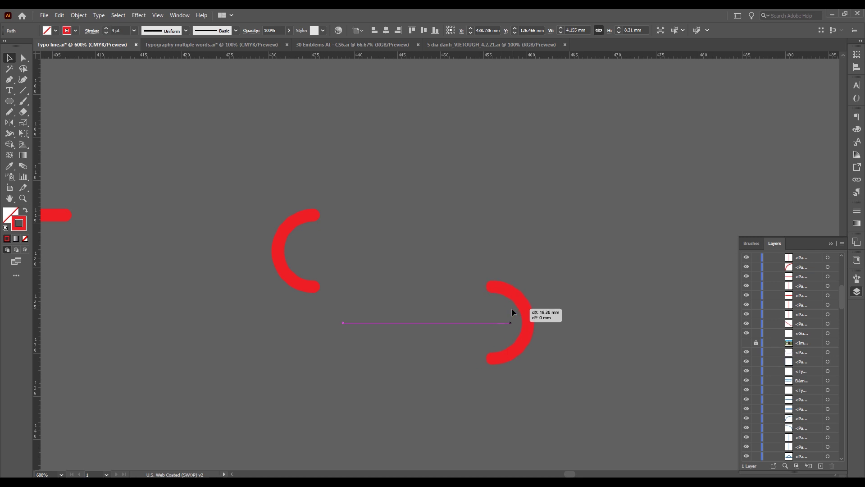
# Step: Duplicate both arcs up and to the right for a second cloud swirl
pyautogui.hotkey('ctrl', '-')
pyautogui.hotkey('ctrl', '-')
pyautogui.hotkey('ctrl', '-')
pyautogui.moveTo(365, 260); pyautogui.dragTo(366, 262)
pyautogui.moveTo(392, 295); pyautogui.dragTo(442, 191)
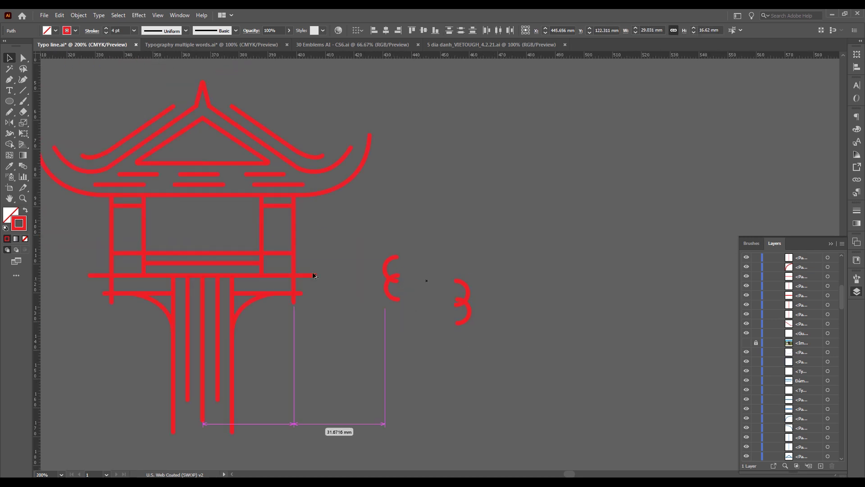
pyautogui.hotkey('ctrl', '+')
pyautogui.scroll(-5, 426, 251)
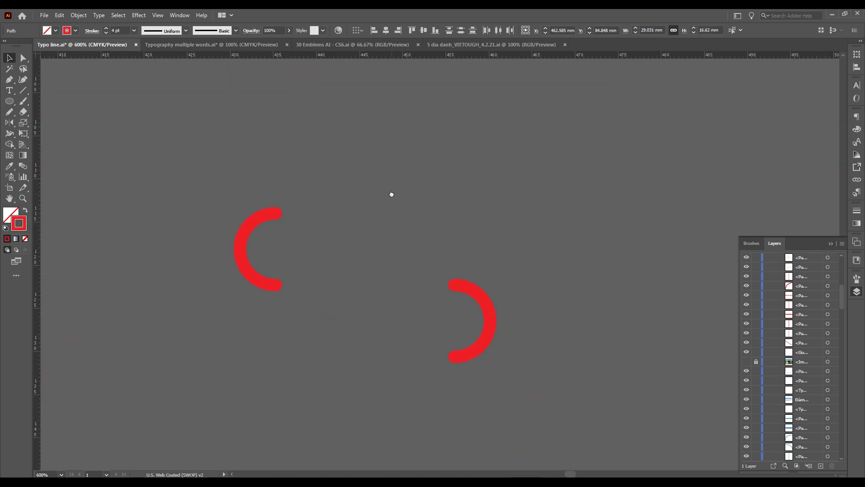
# Step: Join the arcs into an S path and add a long horizontal tail to the right
pyautogui.press('p')
pyautogui.click(276, 285)
pyautogui.click(453, 285)
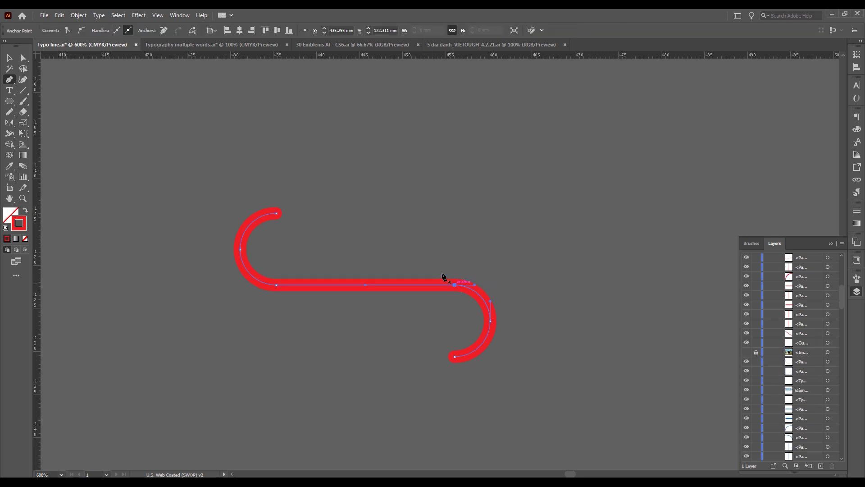
pyautogui.keyDown('ctrl'); pyautogui.click(447, 233); pyautogui.keyUp('ctrl')
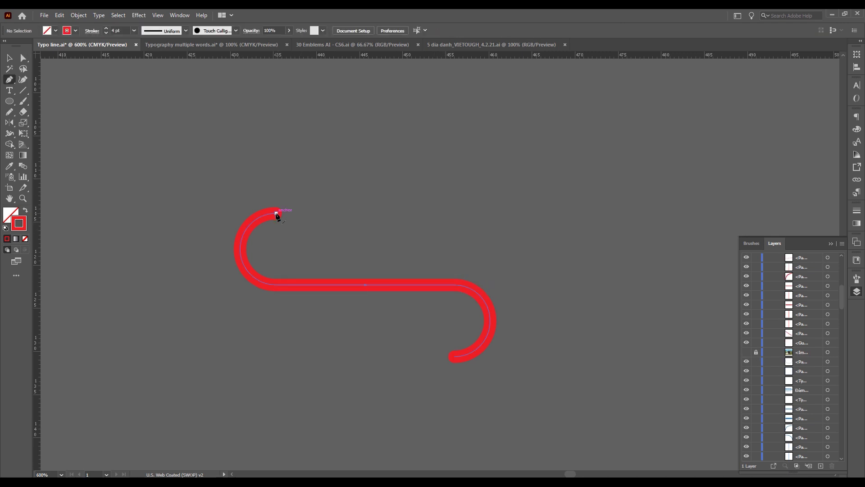
pyautogui.moveTo(276, 213); pyautogui.dragTo(626, 226)
pyautogui.keyDown('shift'); pyautogui.click(626, 226); pyautogui.keyUp('shift')
pyautogui.keyDown('ctrl'); pyautogui.click(586, 286); pyautogui.keyUp('ctrl')
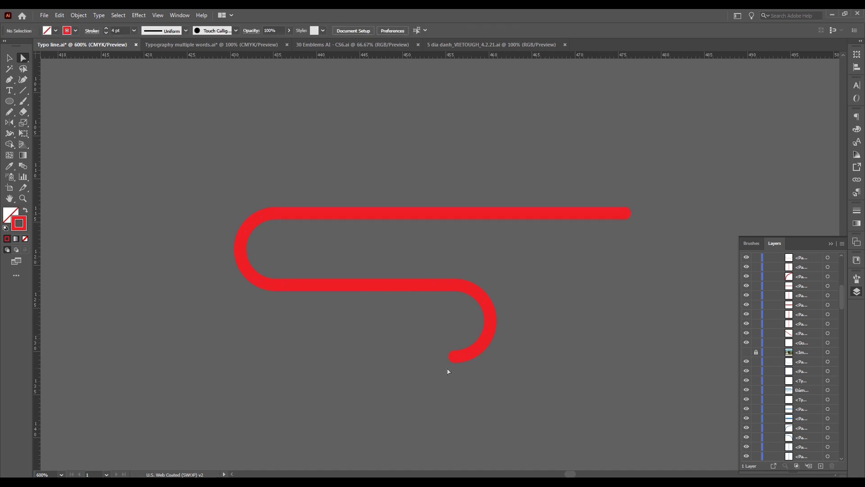
pyautogui.click(454, 358)
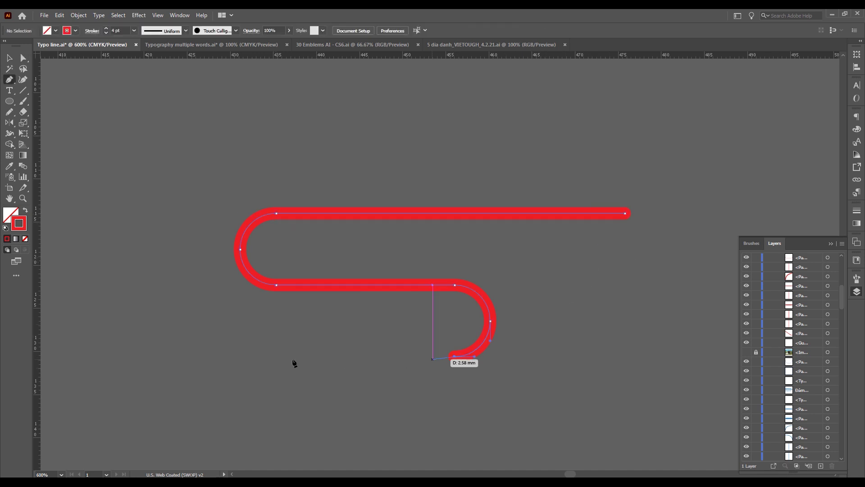
pyautogui.hotkey('ctrl', '-')
pyautogui.hotkey('ctrl', '-')
pyautogui.hotkey('ctrl', '-')
# Step: Set the pagoda and cloud strokes to white (ffffff)
pyautogui.doubleClick(25, 229)
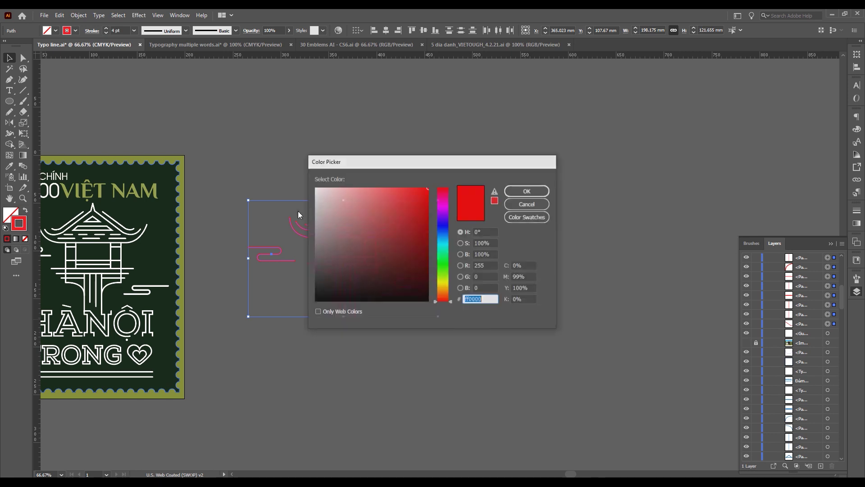
pyautogui.write('ffffff')
pyautogui.click(523, 191)
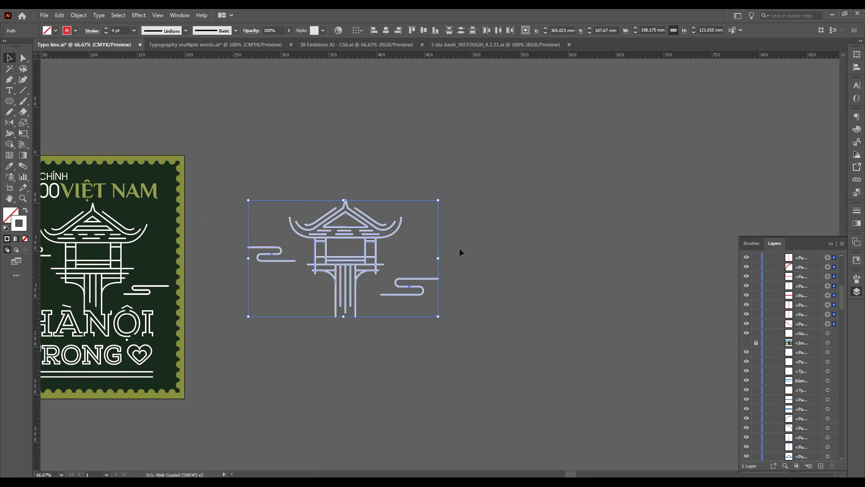
pyautogui.click(459, 249)
pyautogui.hotkey('ctrl', '+')
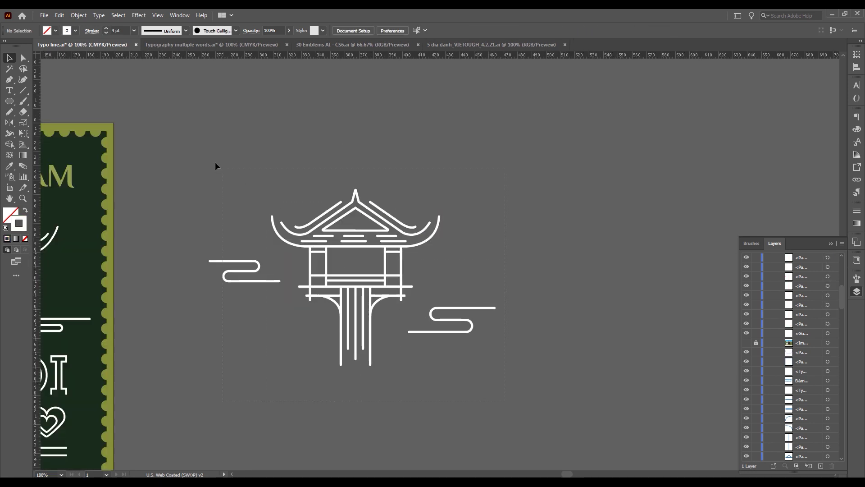
# Step: Reposition the pagoda and place the enlarged HA NOI / TRONG / TIM text beneath it
pyautogui.click(380, 301)
pyautogui.moveTo(380, 301); pyautogui.dragTo(528, 269)
pyautogui.moveTo(616, 359); pyautogui.dragTo(490, 333)
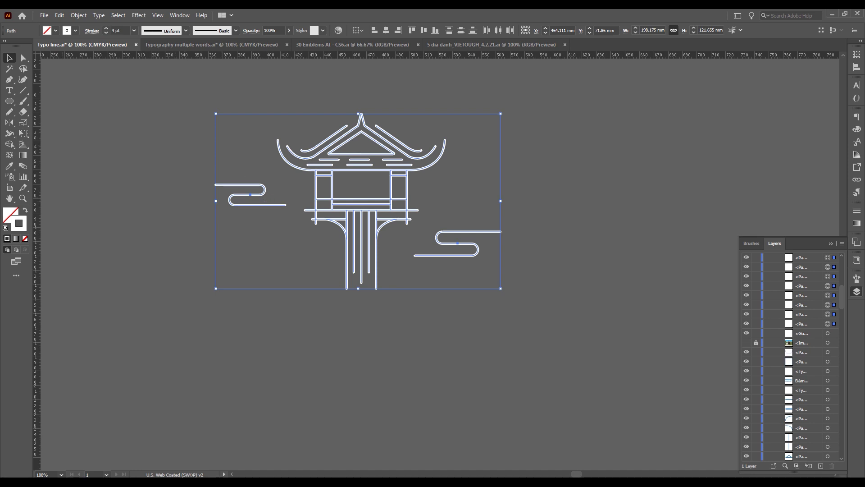
pyautogui.hotkey('ctrl', 'z')
pyautogui.moveTo(355, 331); pyautogui.dragTo(580, 196)
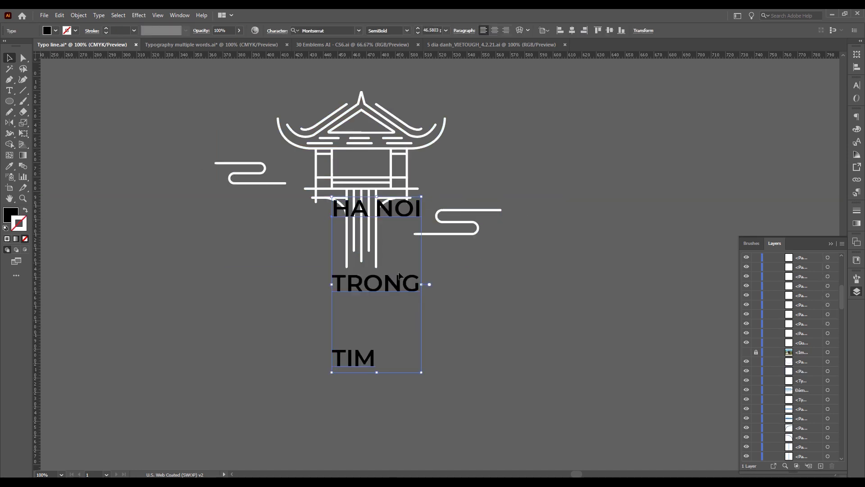
pyautogui.moveTo(416, 284); pyautogui.dragTo(315, 317)
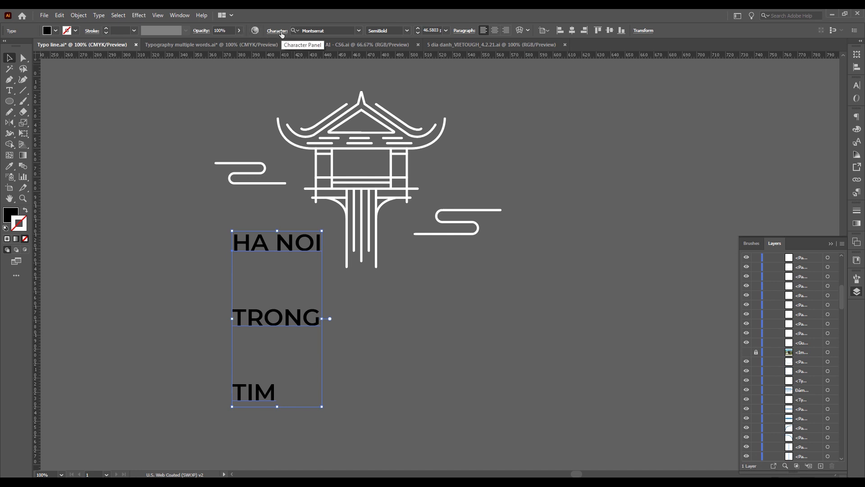
# Step: Flatten and ungroup the text into separate HA NOI, TRONG and TIM lines, moving TRONG and TIM closer
pyautogui.click(99, 15)
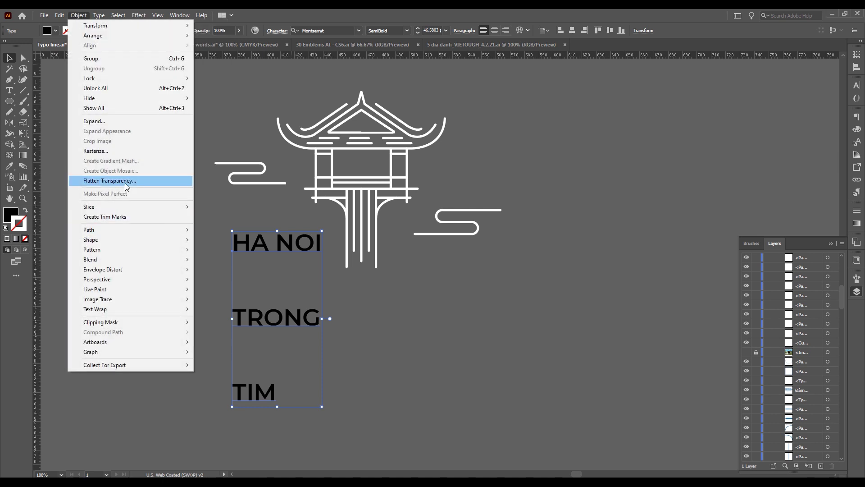
pyautogui.click(126, 187)
pyautogui.click(454, 328)
pyautogui.rightClick(300, 310)
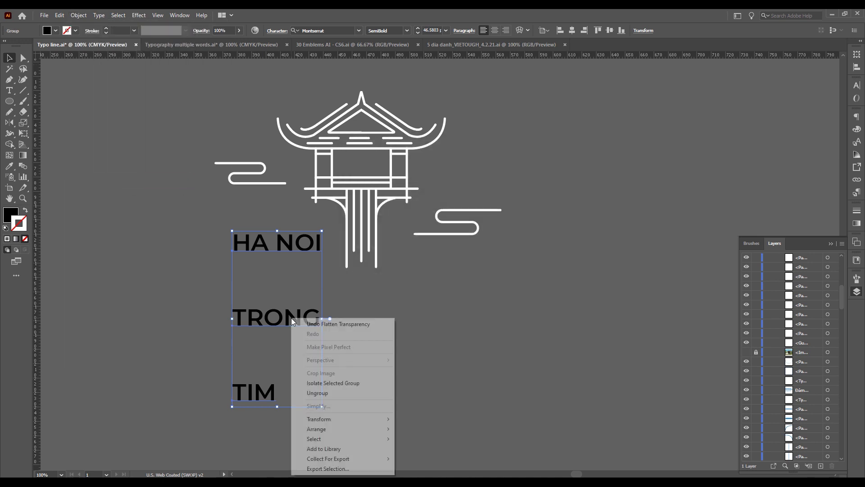
pyautogui.click(326, 393)
pyautogui.click(343, 351)
pyautogui.moveTo(315, 327); pyautogui.dragTo(315, 298)
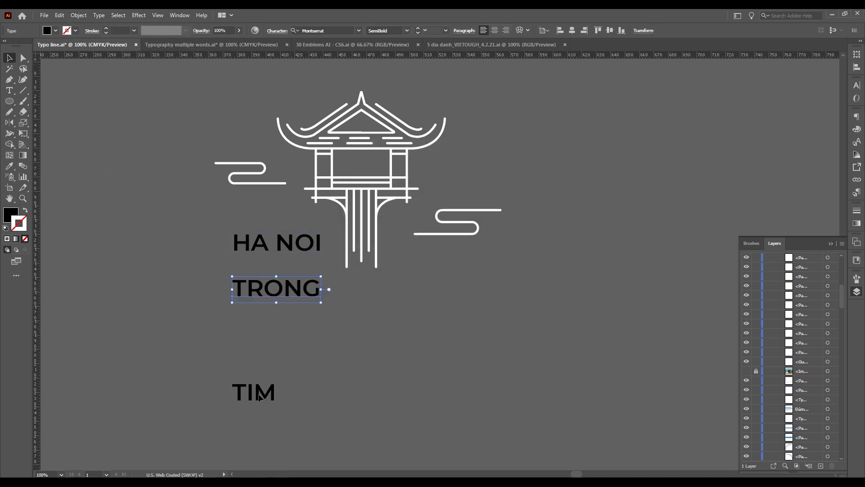
pyautogui.moveTo(259, 396); pyautogui.dragTo(288, 321)
# Step: Set all three lines of lettering to Montserrat Bold
pyautogui.moveTo(203, 214); pyautogui.dragTo(205, 215)
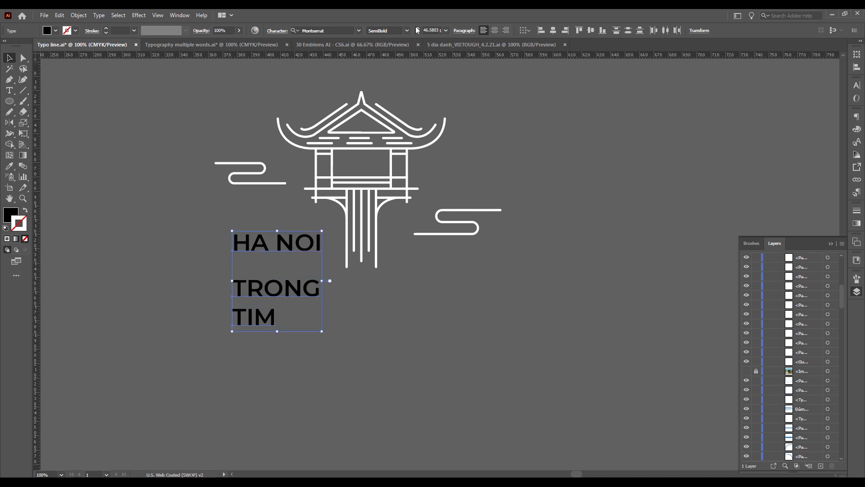
pyautogui.click(407, 31)
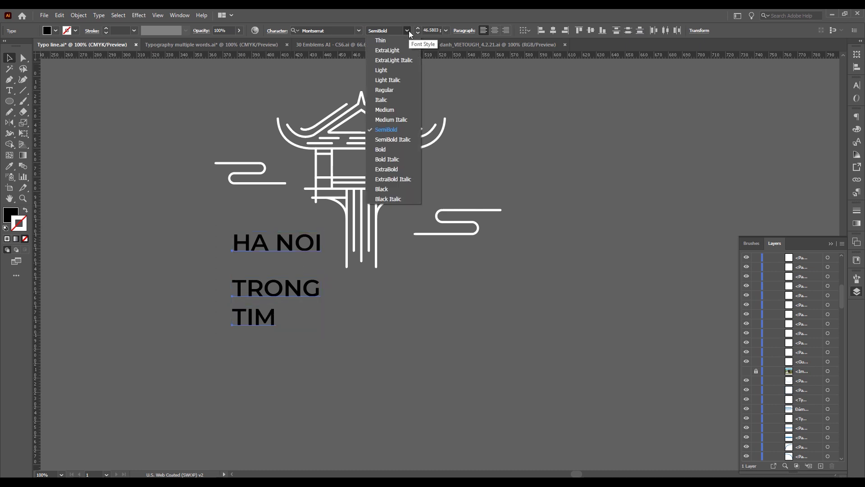
pyautogui.click(381, 150)
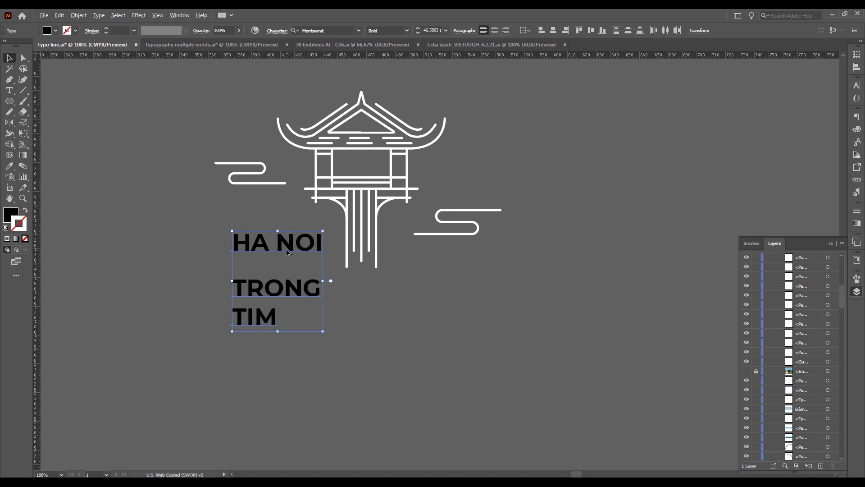
pyautogui.scroll(2, 288, 252)
pyautogui.hscroll(-3, 180, 235)
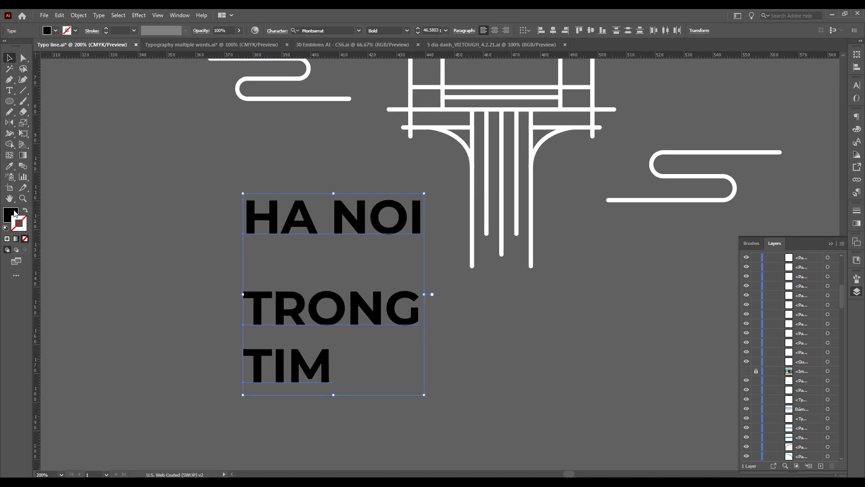
# Step: Swap the lettering's fill to a stroke and expand the text into outline shapes
pyautogui.click(15, 213)
pyautogui.click(25, 239)
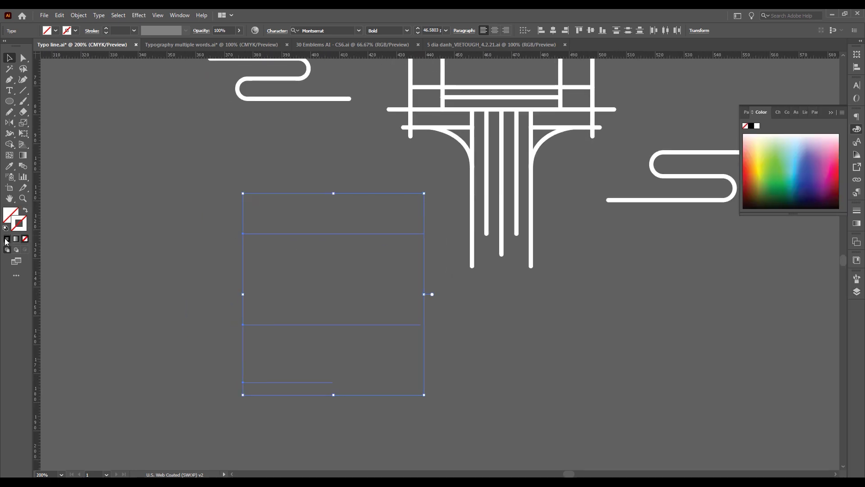
pyautogui.click(7, 238)
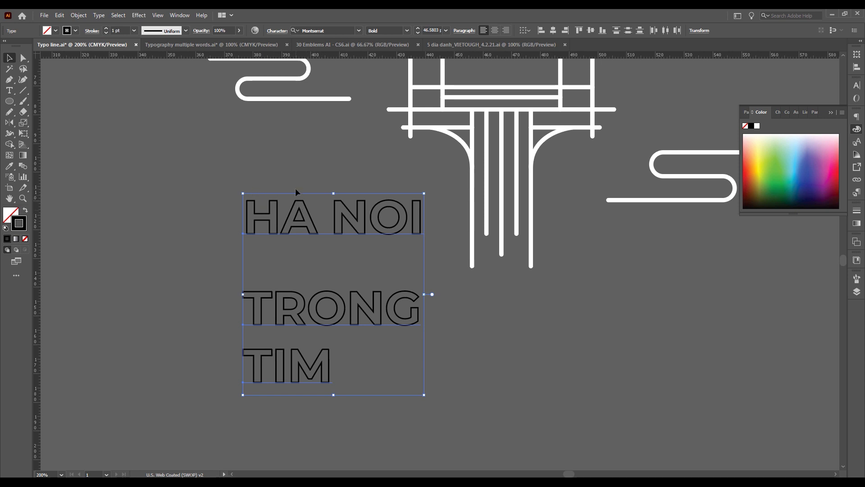
pyautogui.click(80, 16)
pyautogui.click(90, 122)
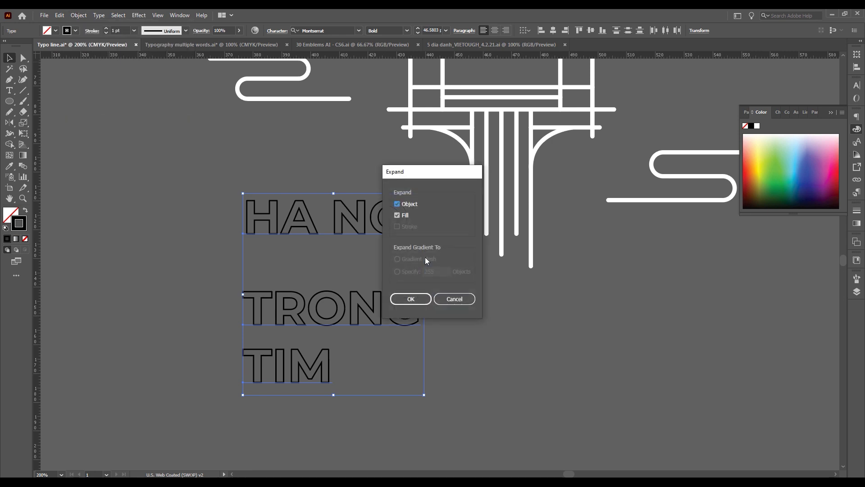
pyautogui.click(416, 299)
pyautogui.click(377, 253)
pyautogui.click(364, 232)
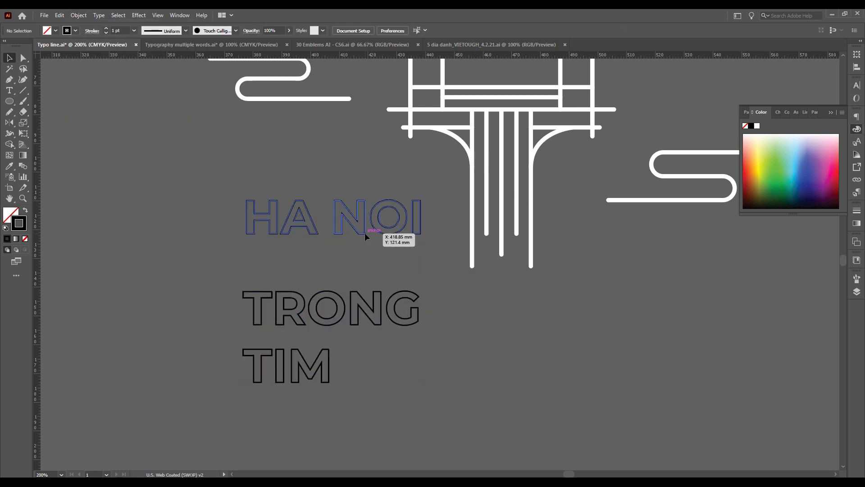
pyautogui.rightClick(363, 232)
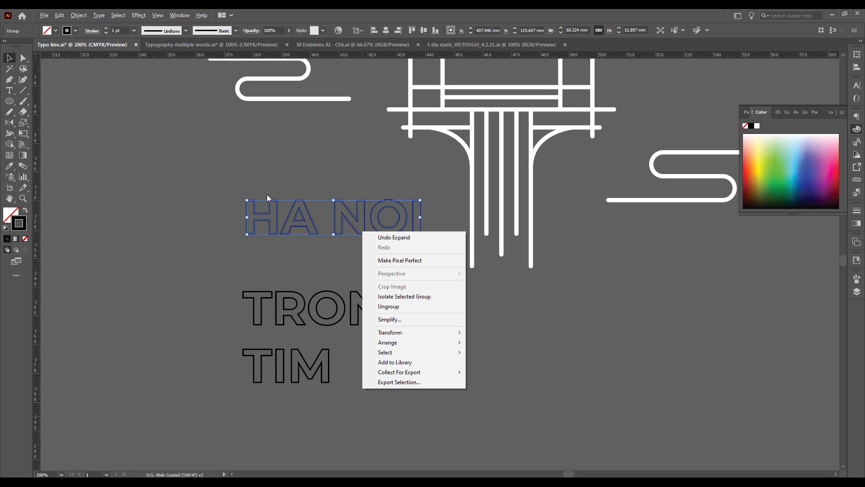
pyautogui.scroll(1, 249, 203)
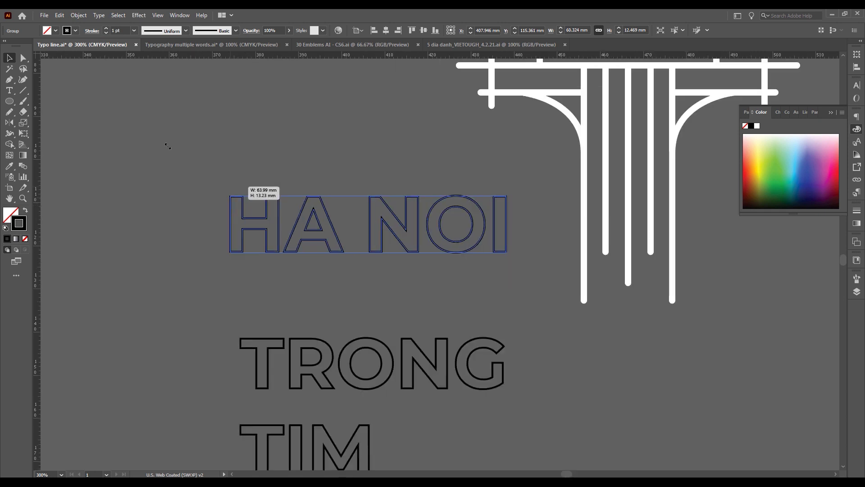
pyautogui.scroll(-2, 251, 194)
# Step: Copy the pillar line's white 4 pt stroke onto all three lettering lines with the Eyedropper
pyautogui.moveTo(208, 186); pyautogui.dragTo(207, 179)
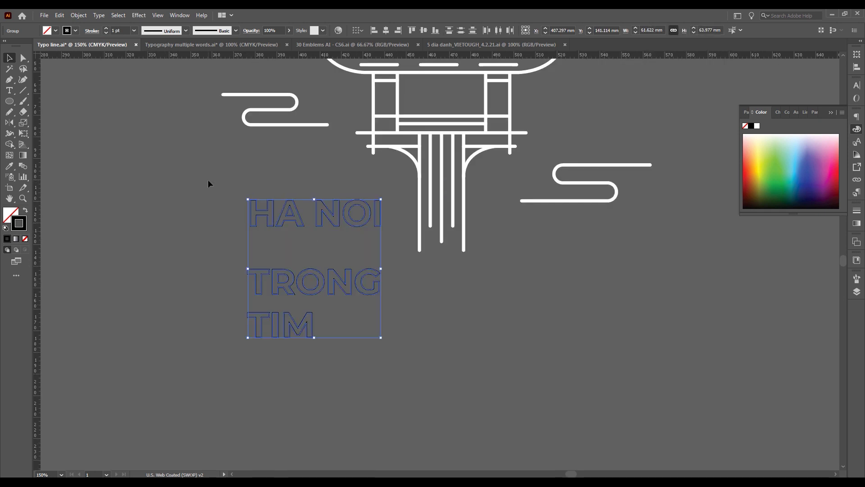
pyautogui.press('i')
pyautogui.click(424, 182)
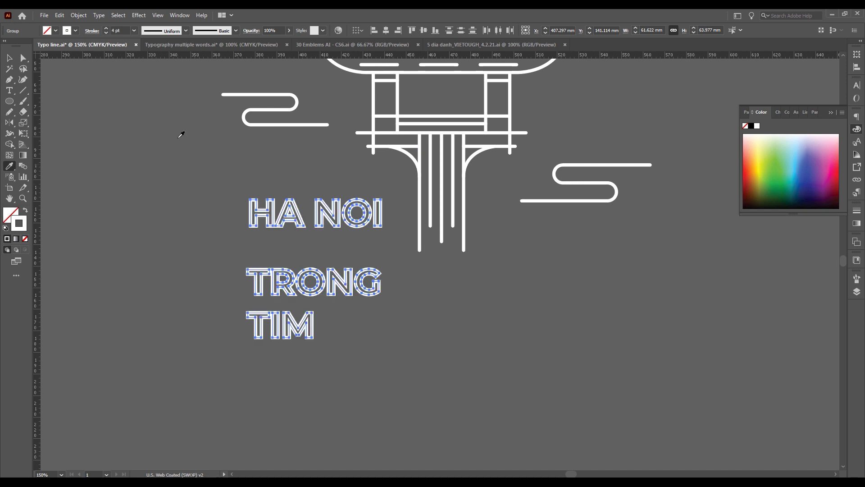
pyautogui.click(10, 58)
pyautogui.click(291, 182)
pyautogui.scroll(3, 396, 231)
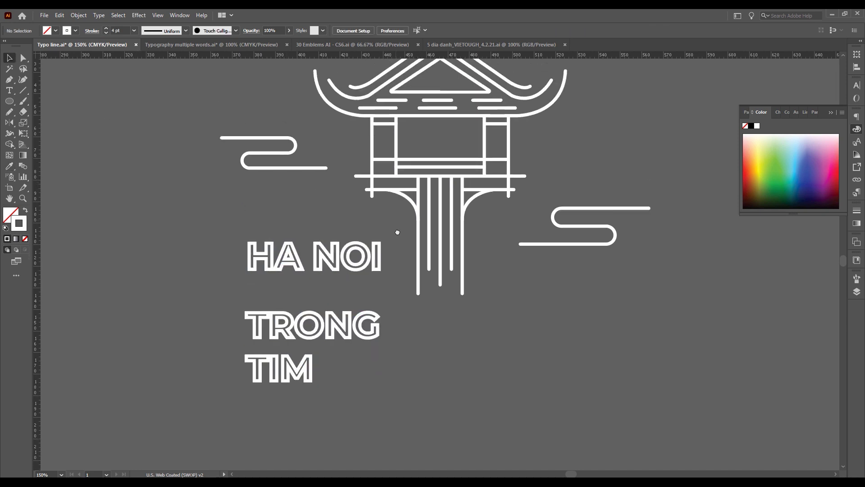
pyautogui.scroll(1, 388, 255)
pyautogui.scroll(-1, 388, 255)
# Step: Scale the HA NOI / TRONG / TIM lettering group up by its corner handle
pyautogui.moveTo(292, 276); pyautogui.dragTo(401, 318)
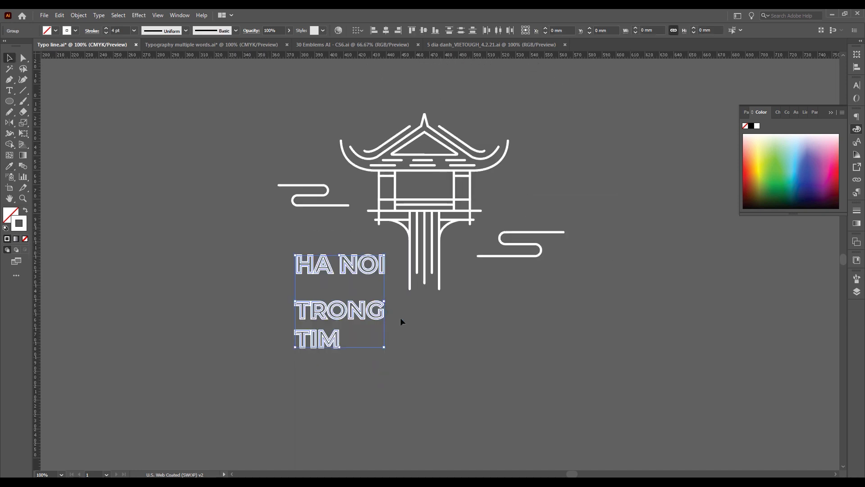
pyautogui.moveTo(384, 358); pyautogui.dragTo(516, 452)
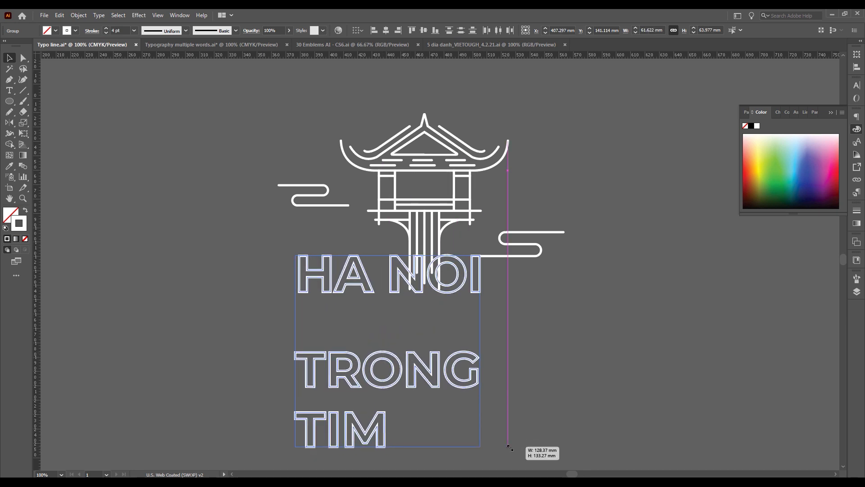
pyautogui.click(535, 330)
pyautogui.hscroll(3, 478, 325)
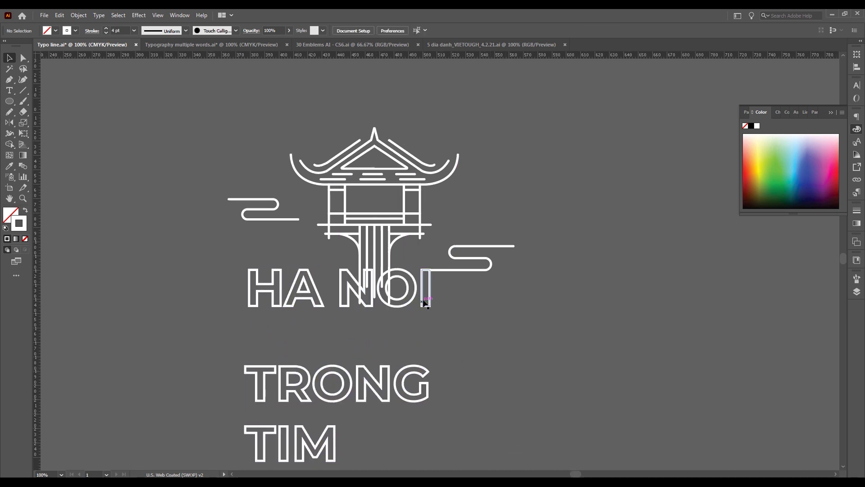
# Step: Shift HA NOI to the left and move TRONG up and right to stagger the lines
pyautogui.click(397, 306)
pyautogui.click(470, 333)
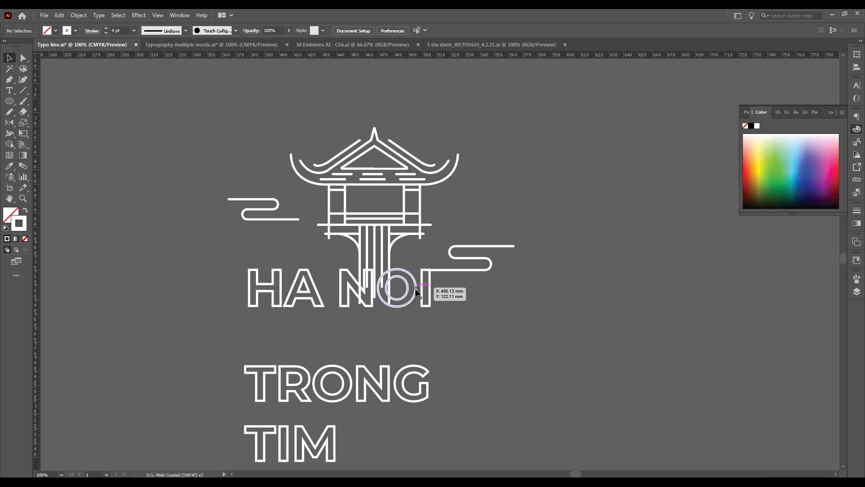
pyautogui.moveTo(432, 295)
pyautogui.mouseDown()
pyautogui.moveTo(338, 295)
pyautogui.moveTo(403, 360)
pyautogui.mouseUp()
pyautogui.scroll(3, 336, 294)
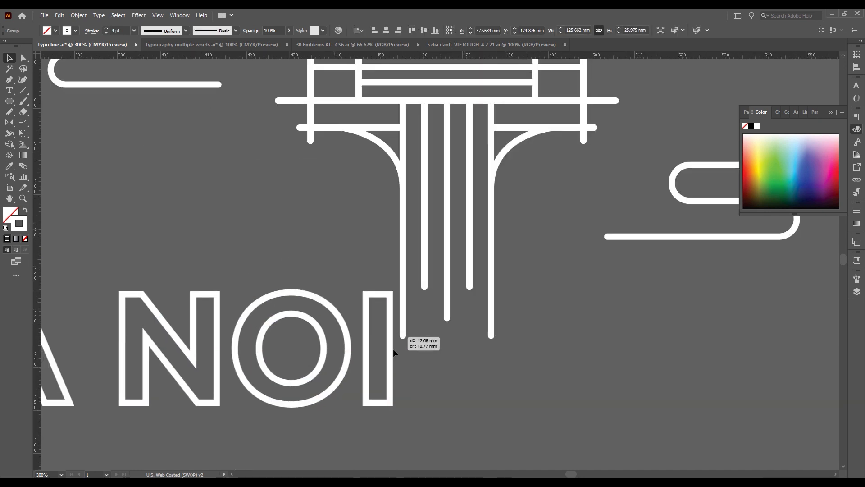
pyautogui.click(455, 363)
pyautogui.scroll(-4, 455, 363)
pyautogui.scroll(2, 394, 317)
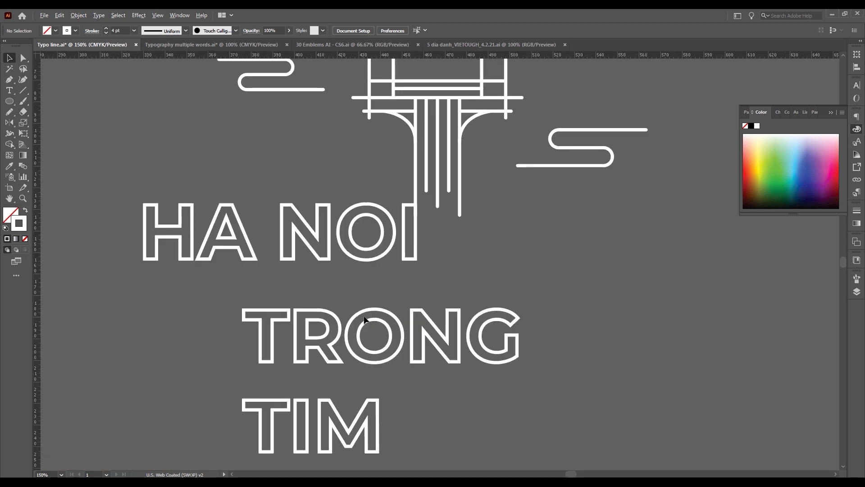
pyautogui.moveTo(338, 325)
pyautogui.mouseDown()
pyautogui.moveTo(541, 265)
pyautogui.moveTo(416, 286)
pyautogui.moveTo(439, 297)
pyautogui.mouseUp()
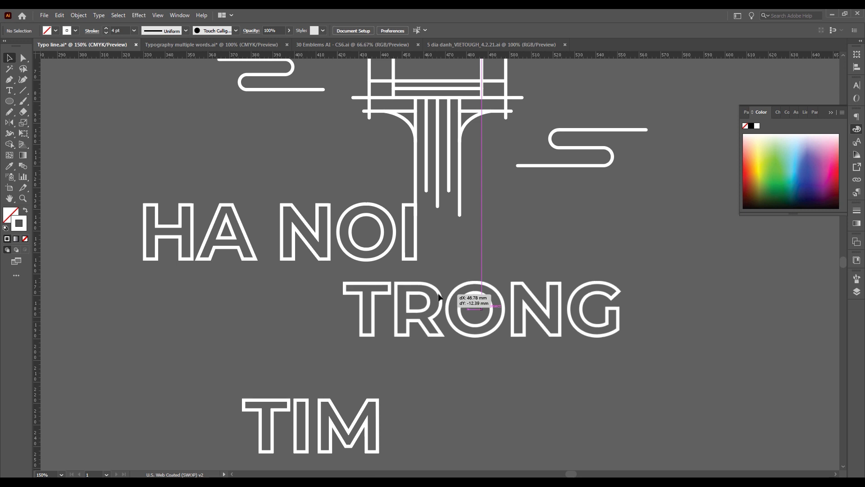
pyautogui.click(495, 239)
pyautogui.scroll(-2, 496, 239)
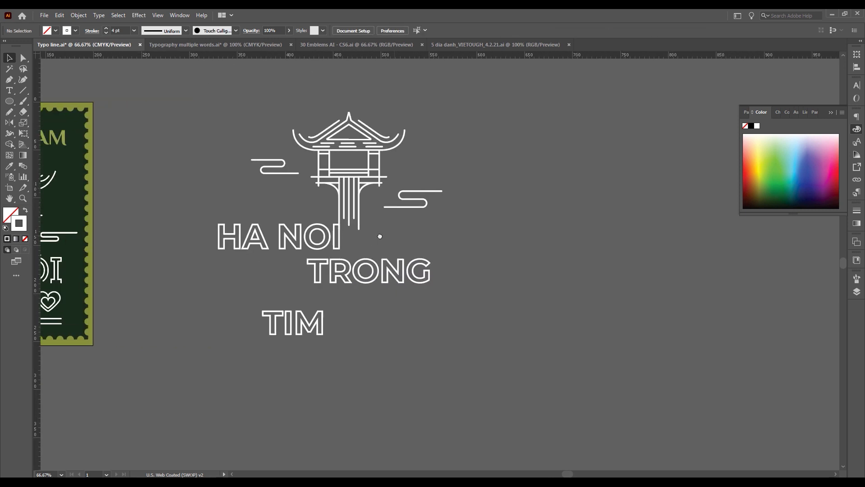
# Step: Scale the TIM word up much larger
pyautogui.scroll(1, 297, 295)
pyautogui.click(282, 325)
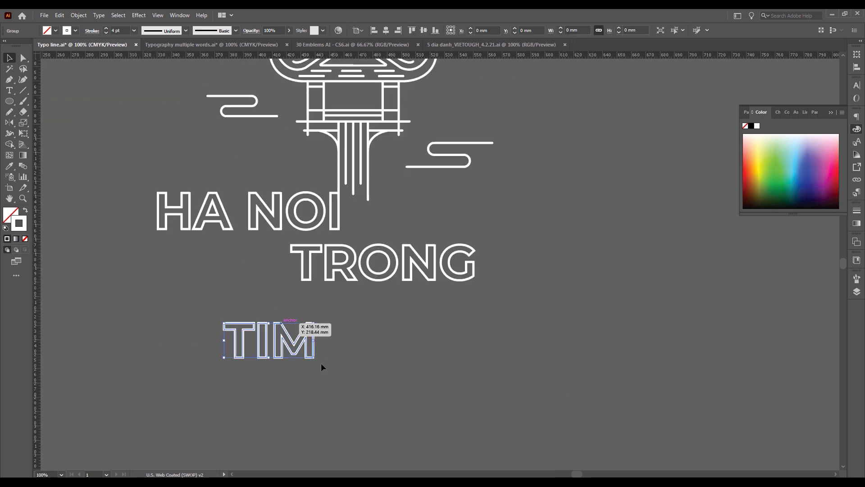
pyautogui.moveTo(315, 359); pyautogui.dragTo(458, 413)
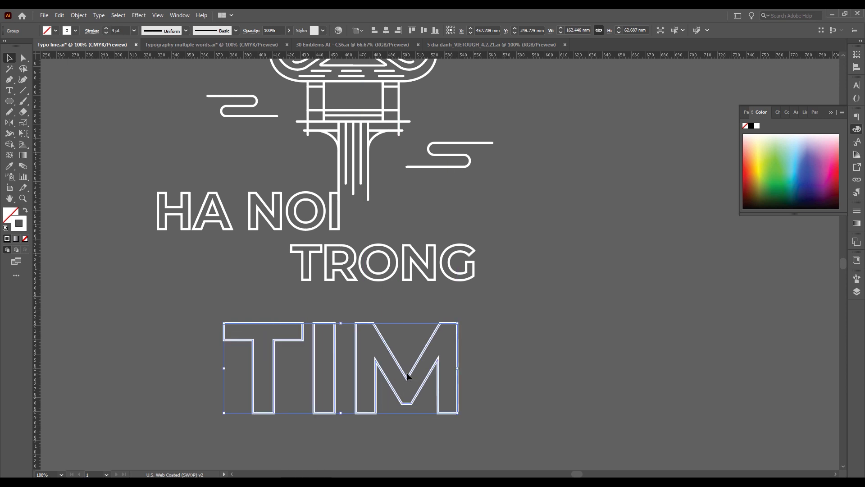
# Step: Position TIM up and left so it sits aligned just beneath TRONG
pyautogui.moveTo(360, 332); pyautogui.dragTo(320, 304)
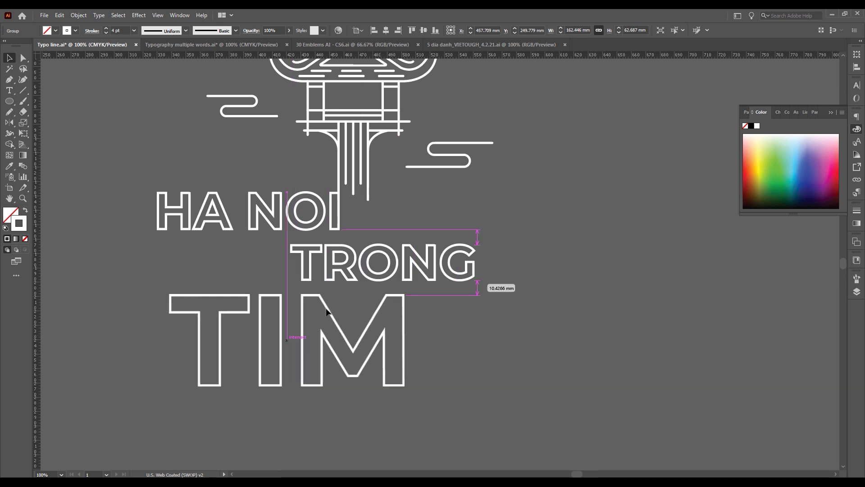
pyautogui.scroll(4, 286, 282)
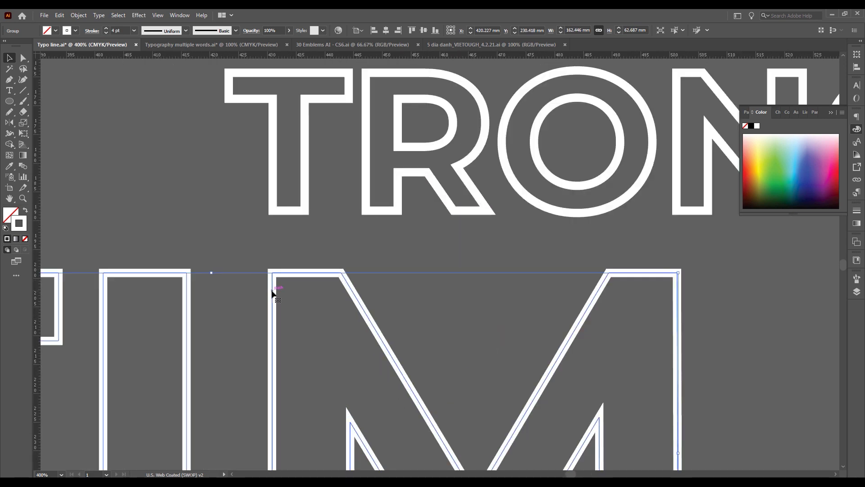
pyautogui.moveTo(268, 293); pyautogui.dragTo(328, 251)
pyautogui.scroll(-2, 271, 245)
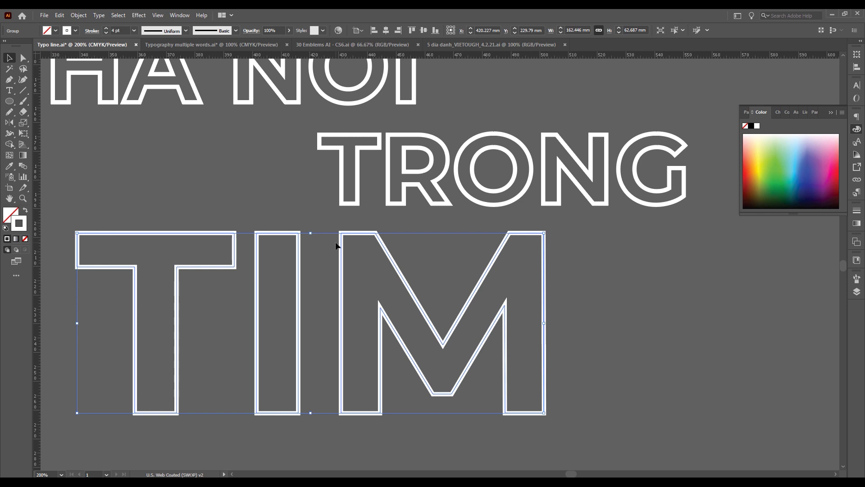
pyautogui.scroll(1, 593, 265)
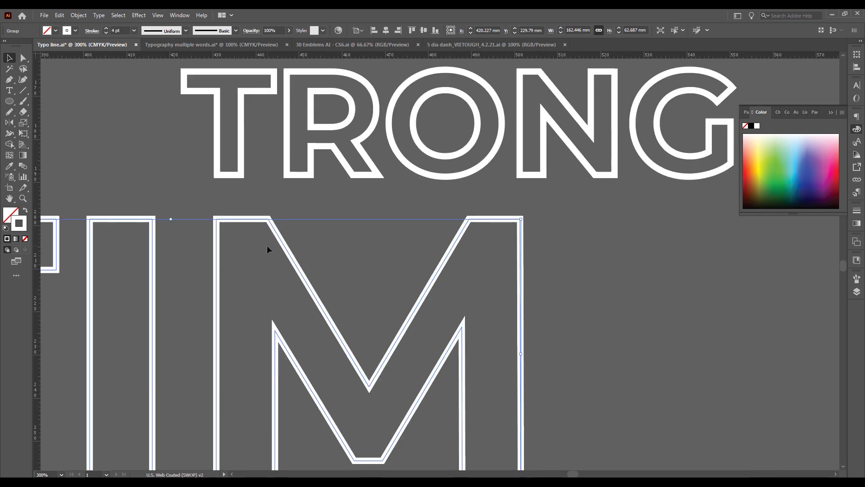
pyautogui.scroll(-1, 267, 246)
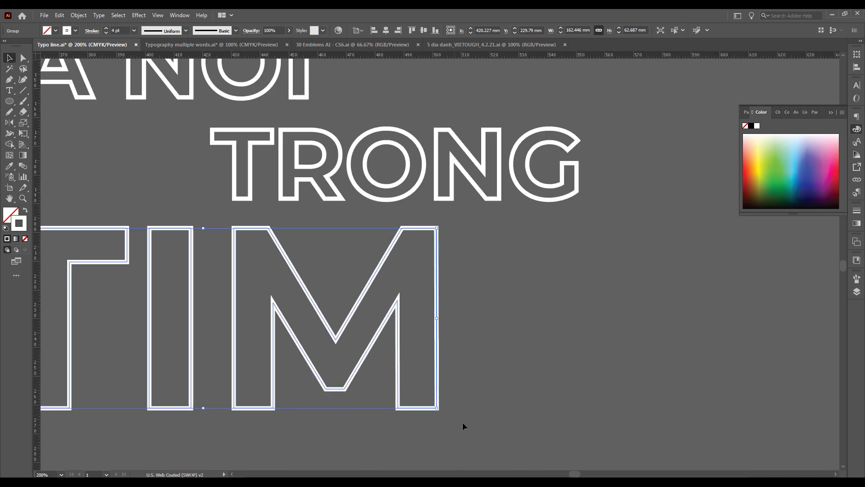
pyautogui.scroll(1, 438, 230)
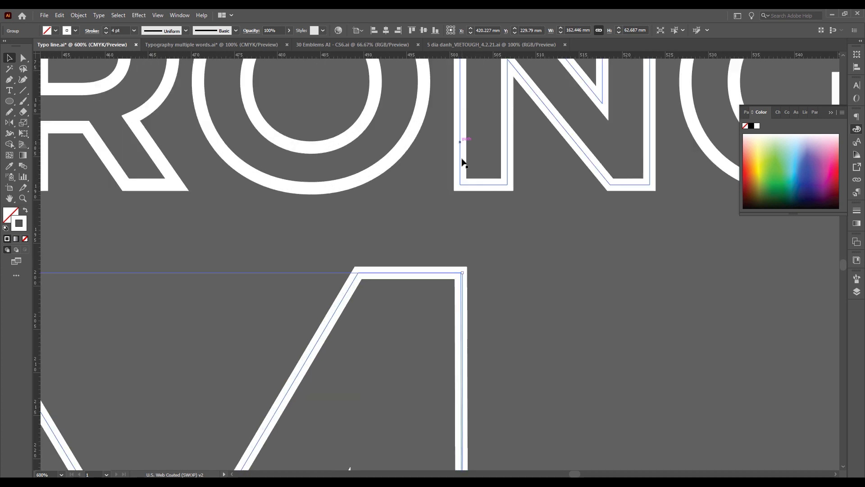
pyautogui.scroll(-2, 459, 218)
pyautogui.scroll(-1, 459, 217)
pyautogui.click(497, 240)
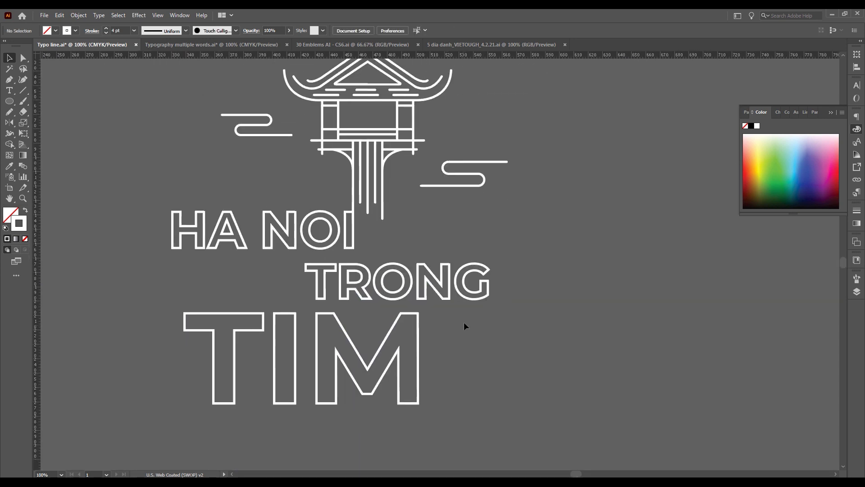
pyautogui.scroll(-1, 463, 322)
pyautogui.hscroll(2, 469, 304)
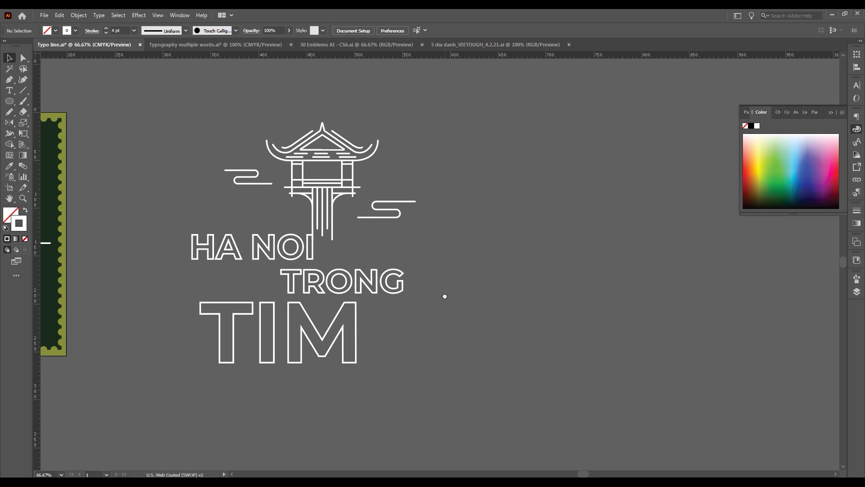
# Step: Extend the pagoda's pillar line downward by dragging its bottom anchor with Direct Selection
pyautogui.scroll(1, 329, 242)
pyautogui.press('a')
pyautogui.moveTo(335, 239); pyautogui.dragTo(334, 267)
pyautogui.click(365, 265)
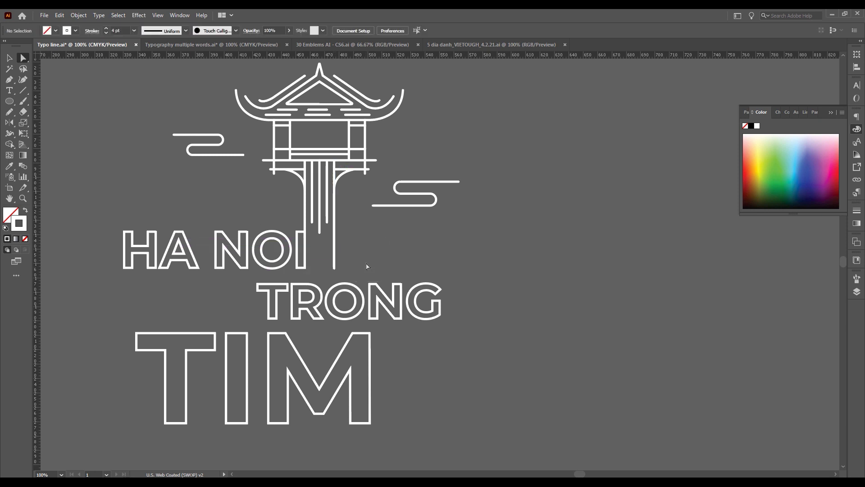
pyautogui.scroll(-2, 382, 276)
pyautogui.scroll(1, 228, 251)
pyautogui.scroll(1, 243, 250)
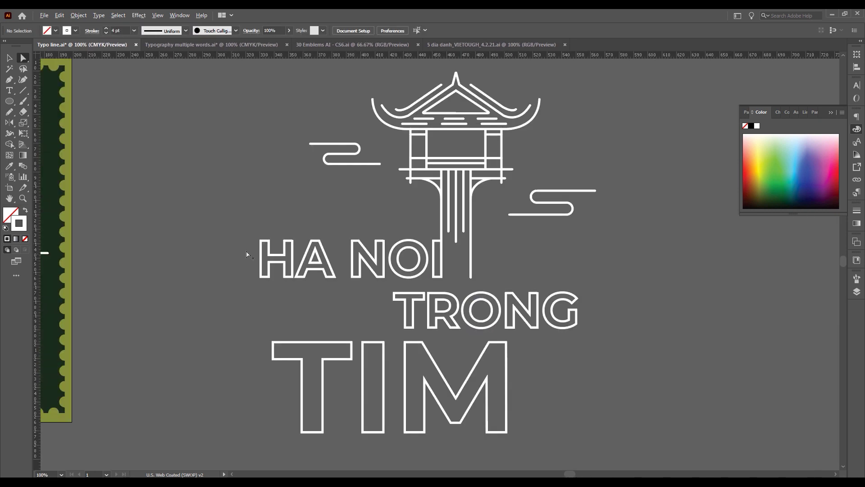
pyautogui.scroll(1, 268, 248)
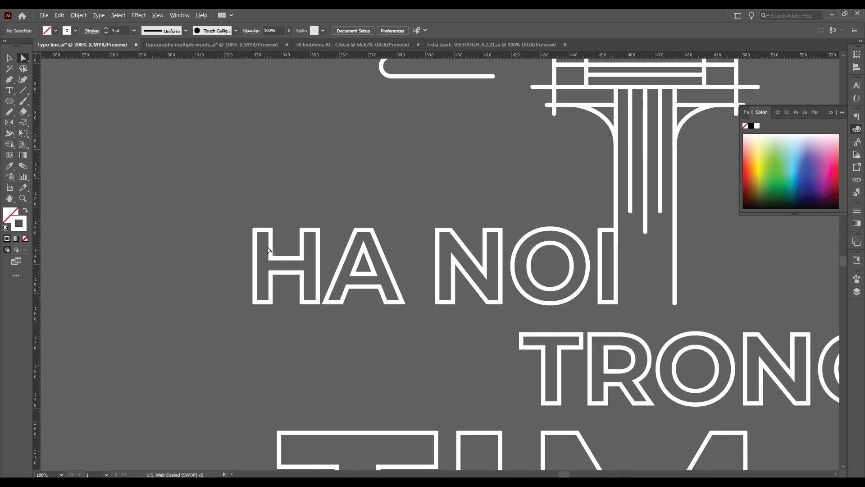
# Step: Stretch the H's top-left anchor straight up into a tall vertical line
pyautogui.click(261, 234)
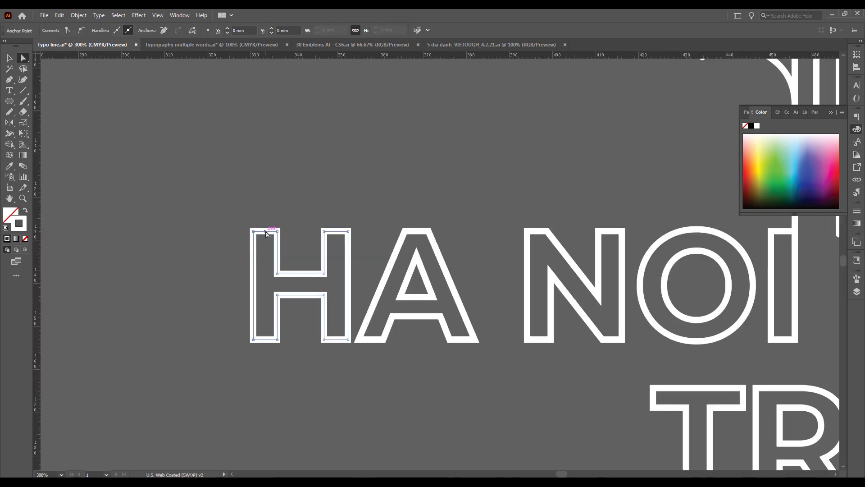
pyautogui.click(265, 232)
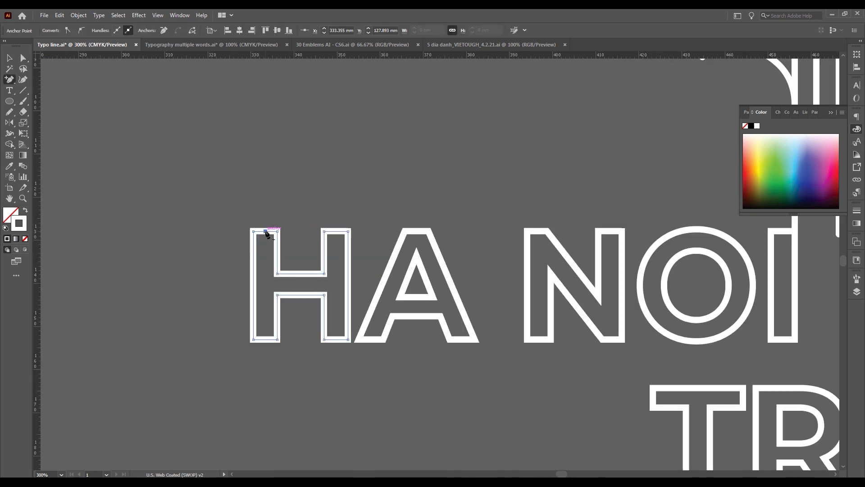
pyautogui.scroll(-1, 266, 233)
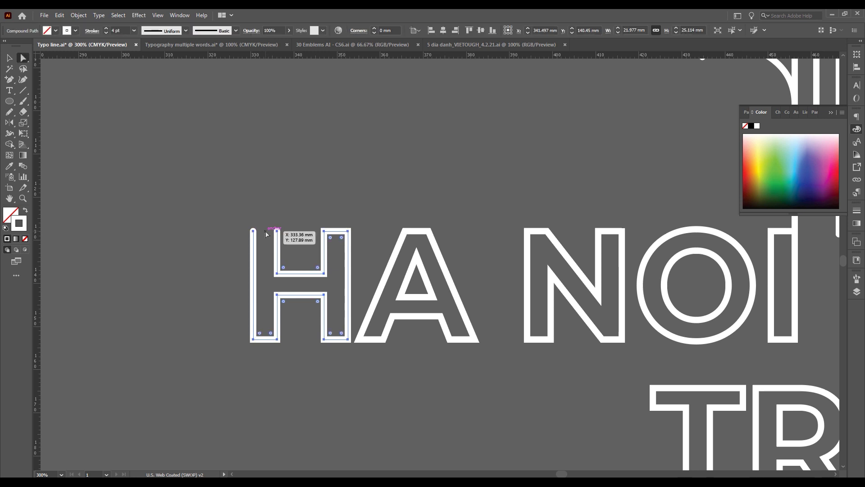
pyautogui.scroll(-1, 254, 239)
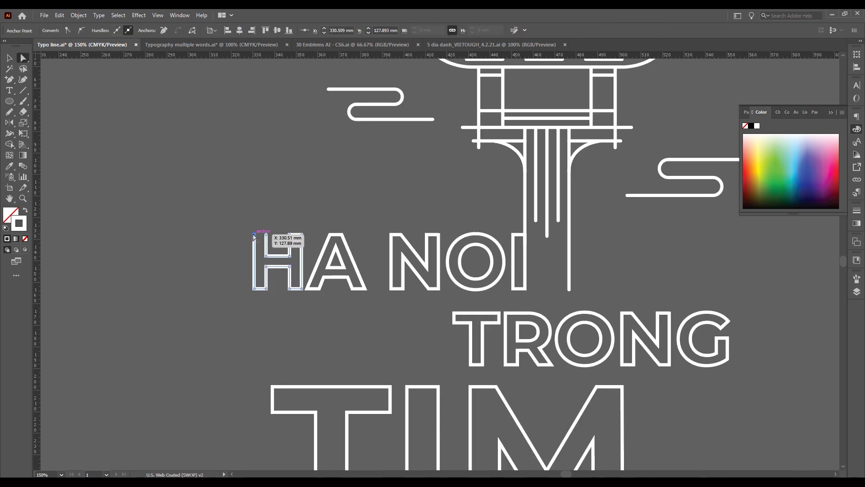
pyautogui.moveTo(252, 238); pyautogui.dragTo(262, 79)
pyautogui.scroll(-1, 291, 215)
pyautogui.click(292, 215)
pyautogui.scroll(-1, 331, 233)
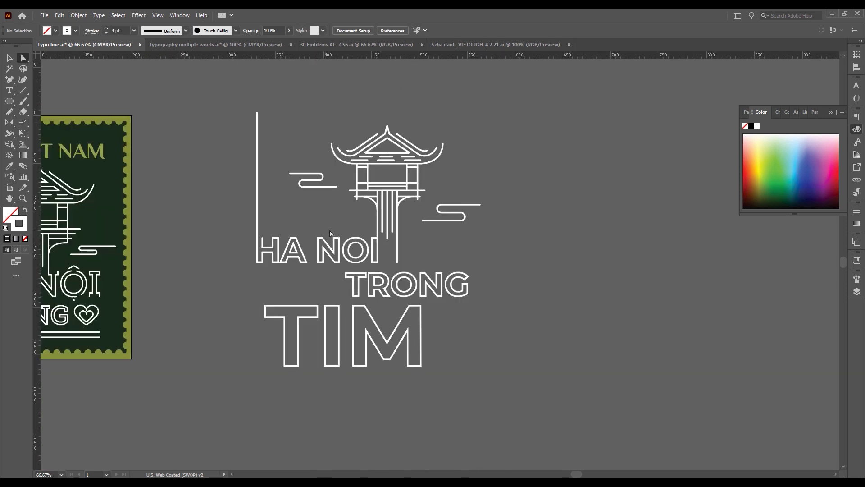